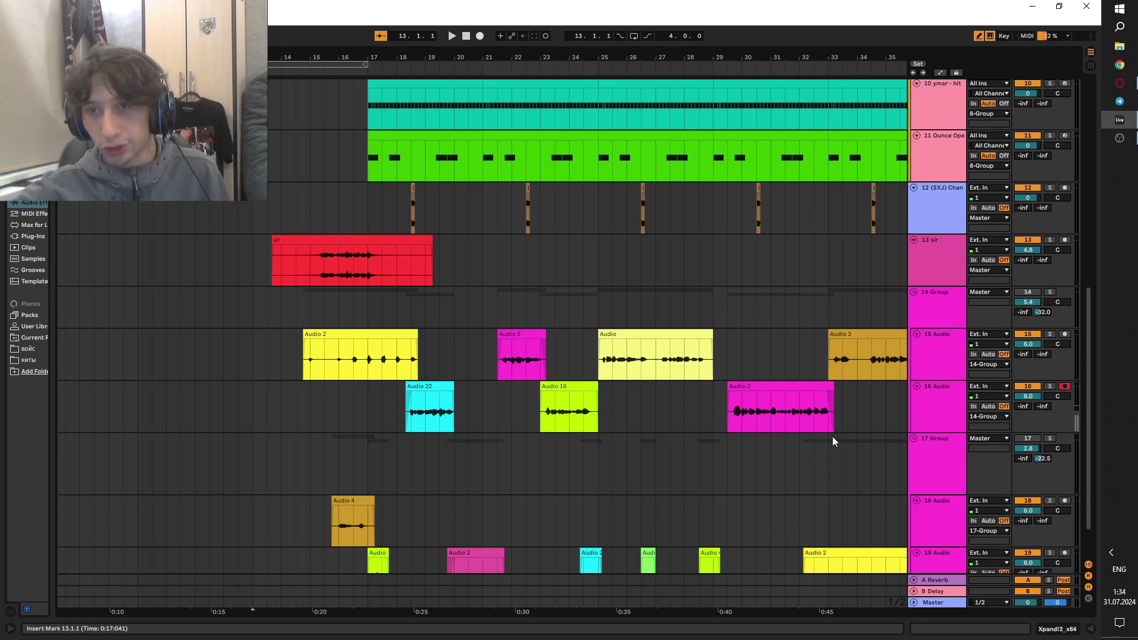
# - Audition the first Xpand!2 melody track (track 2) on solo, starting at bar 17
pyautogui.scroll(6, 560, 390)
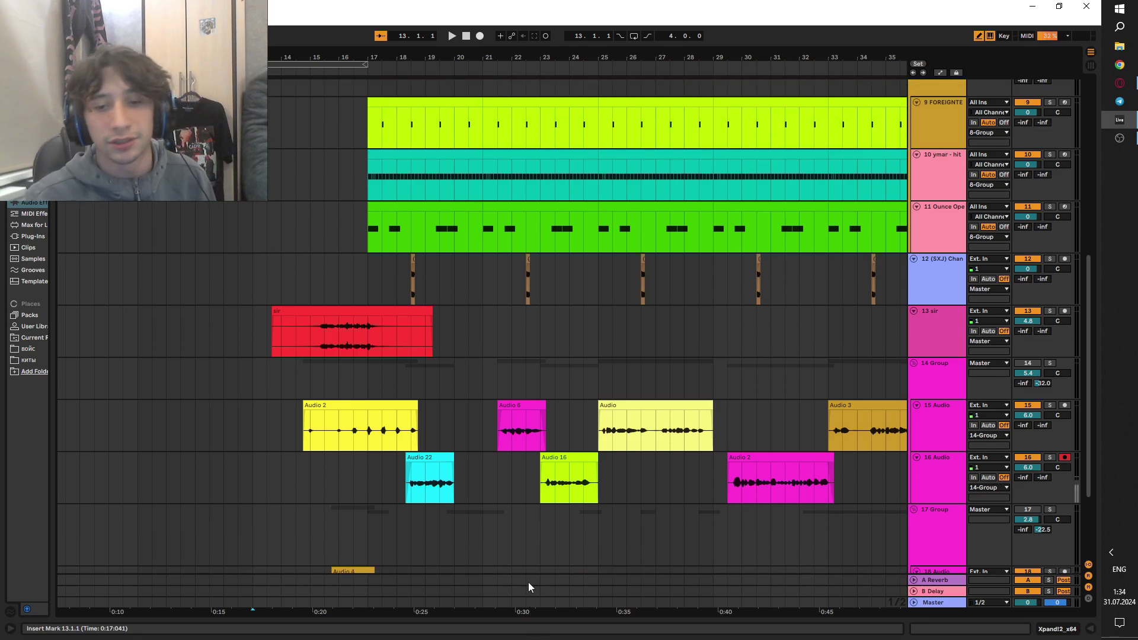
pyautogui.scroll(13, 378, 337)
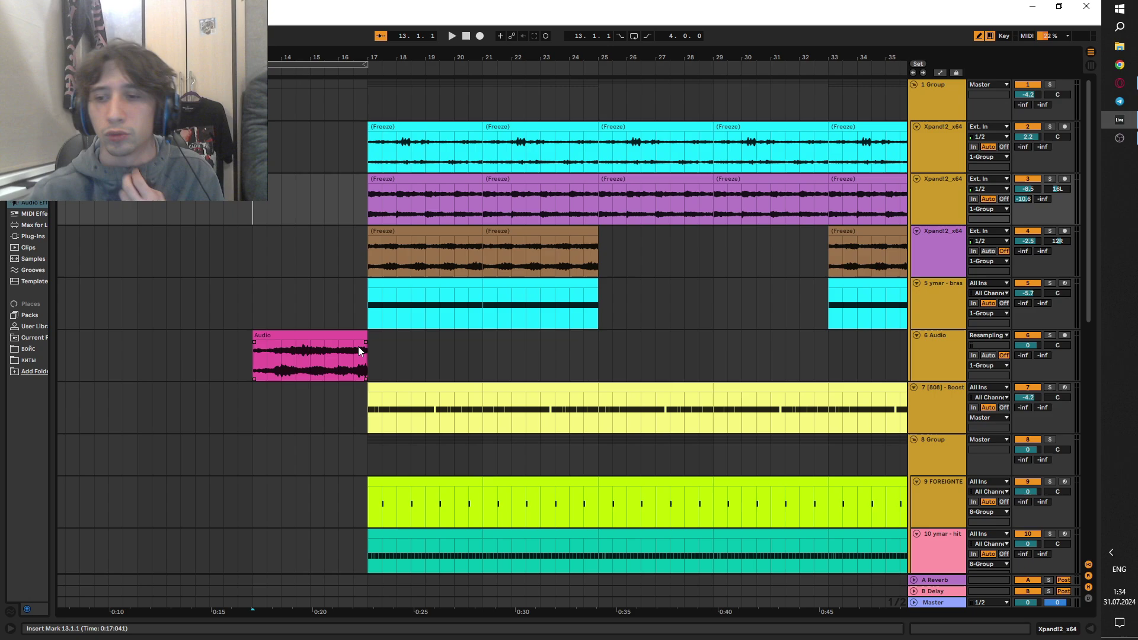
pyautogui.scroll(-1, 988, 326)
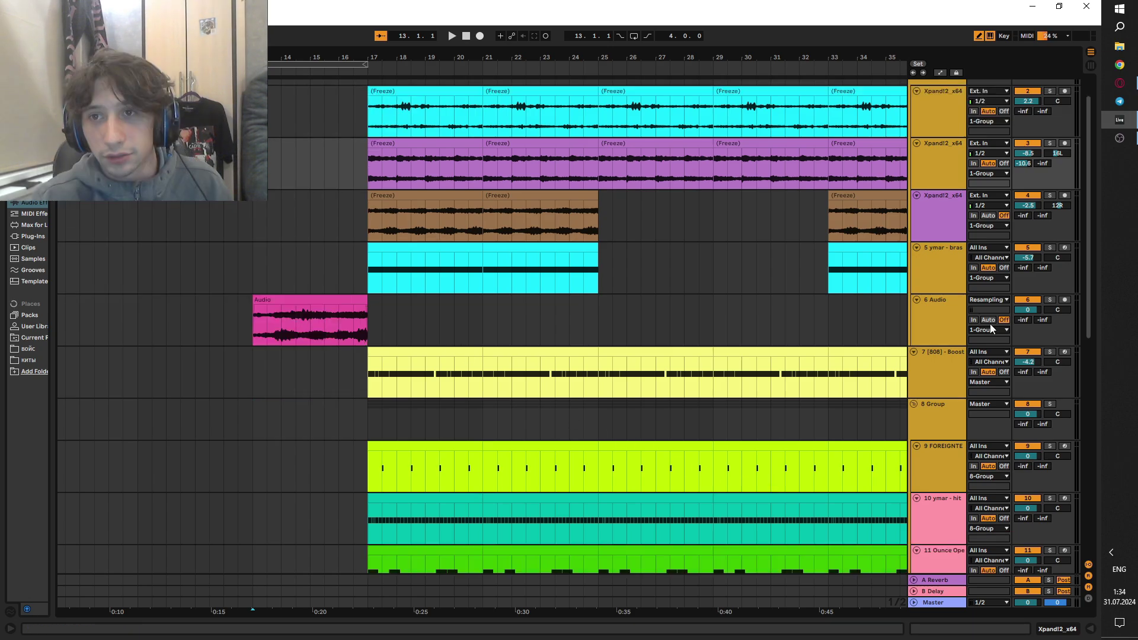
pyautogui.scroll(1, 984, 330)
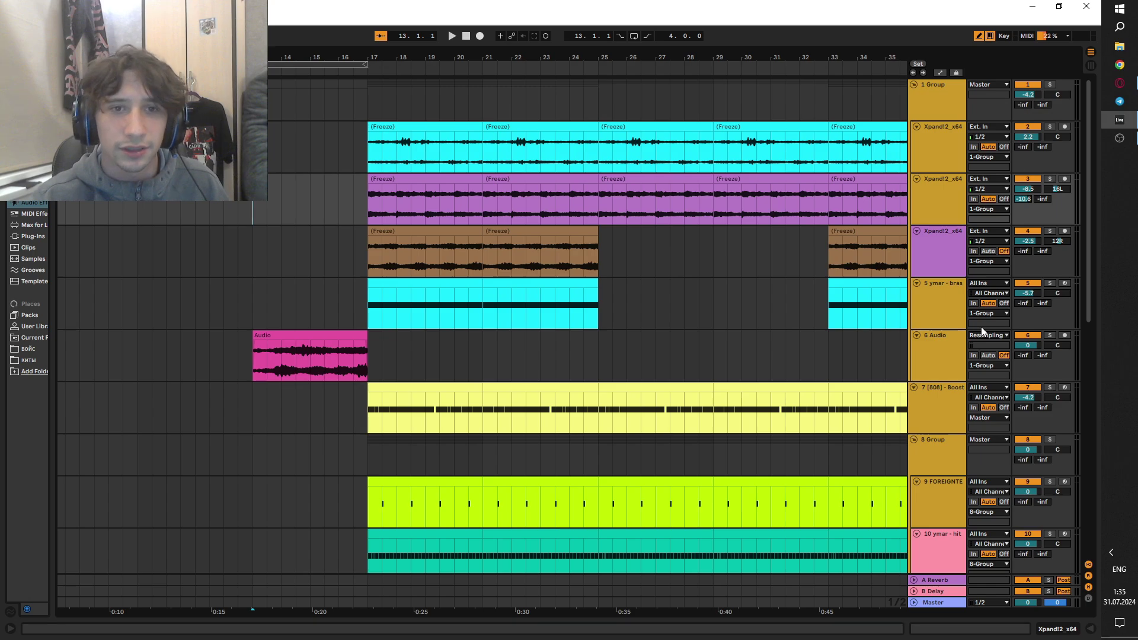
pyautogui.click(419, 148)
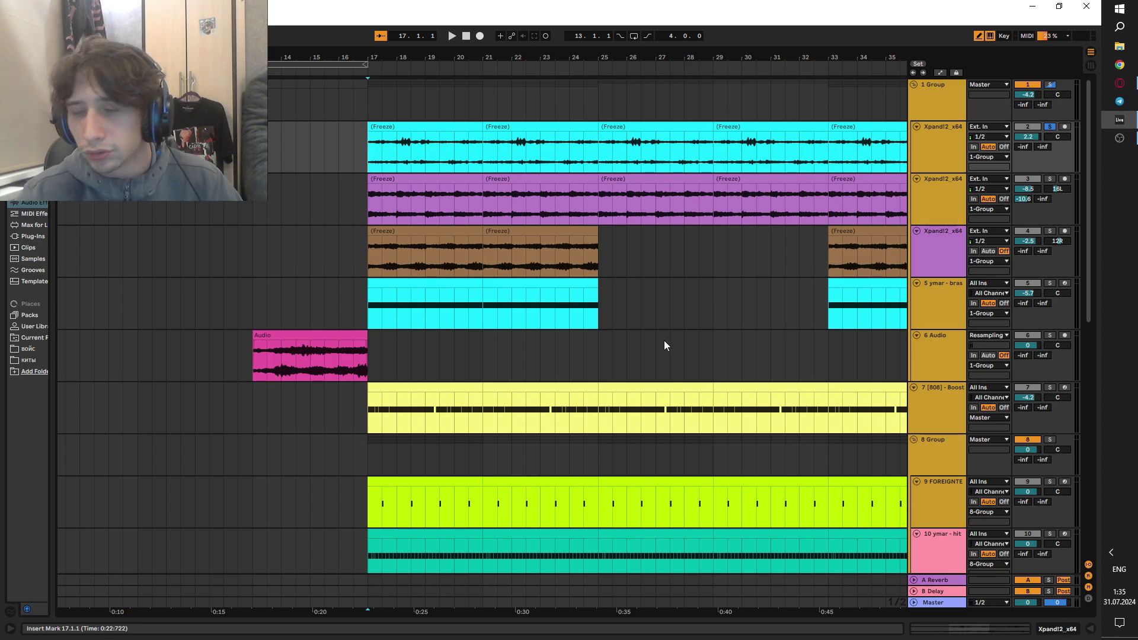
pyautogui.click(413, 153)
pyautogui.click(477, 272)
pyautogui.click(447, 185)
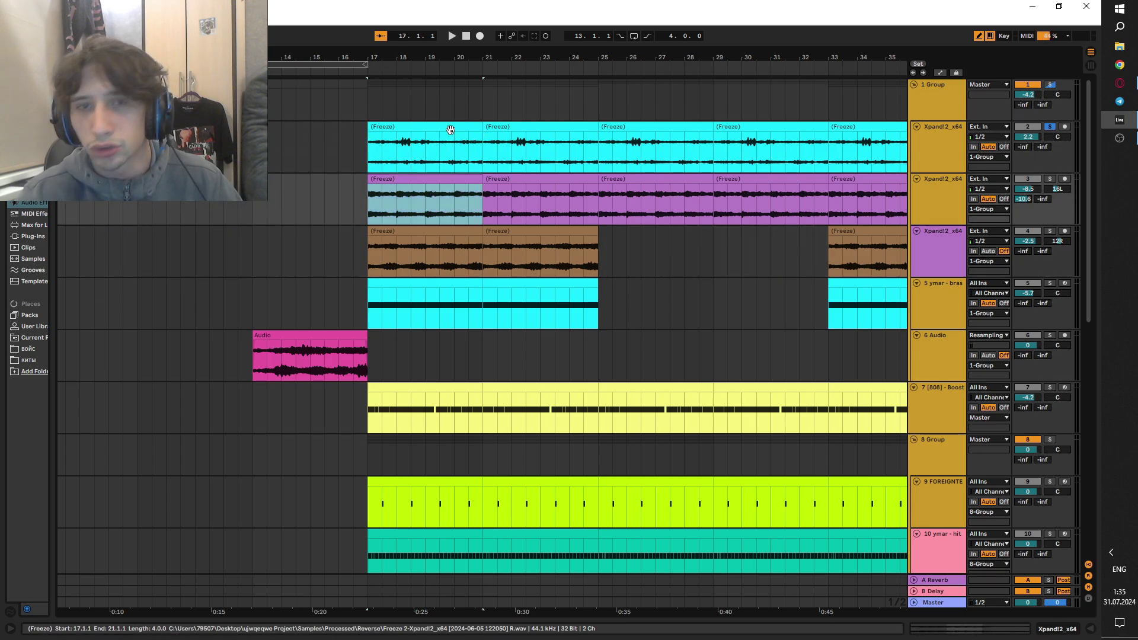
pyautogui.click(452, 142)
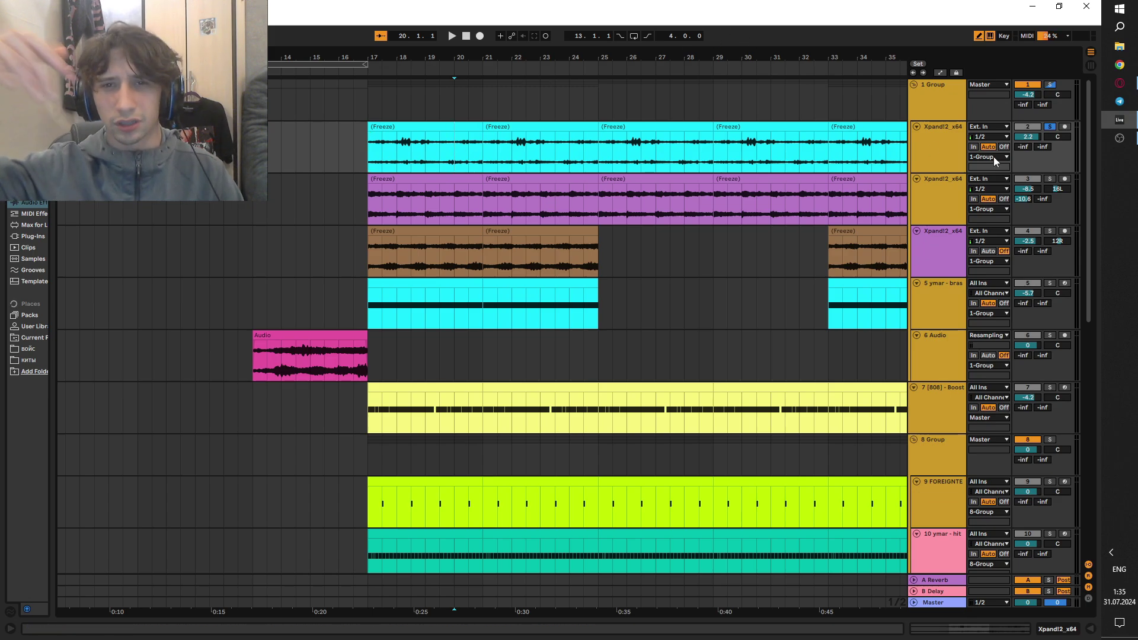
pyautogui.click(368, 138)
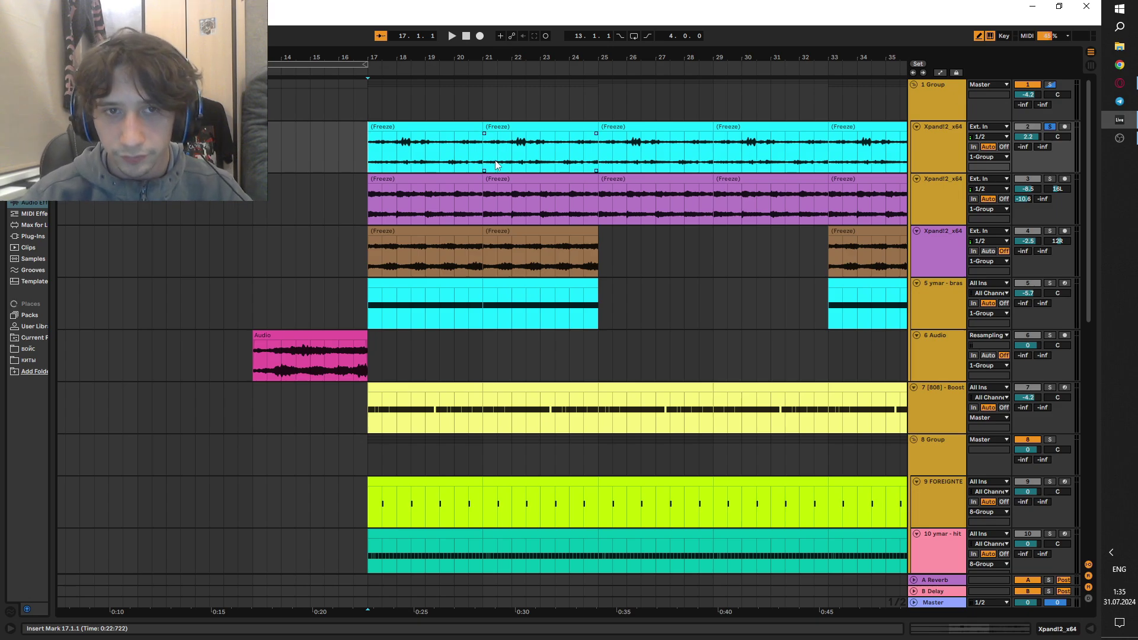
pyautogui.press('space')
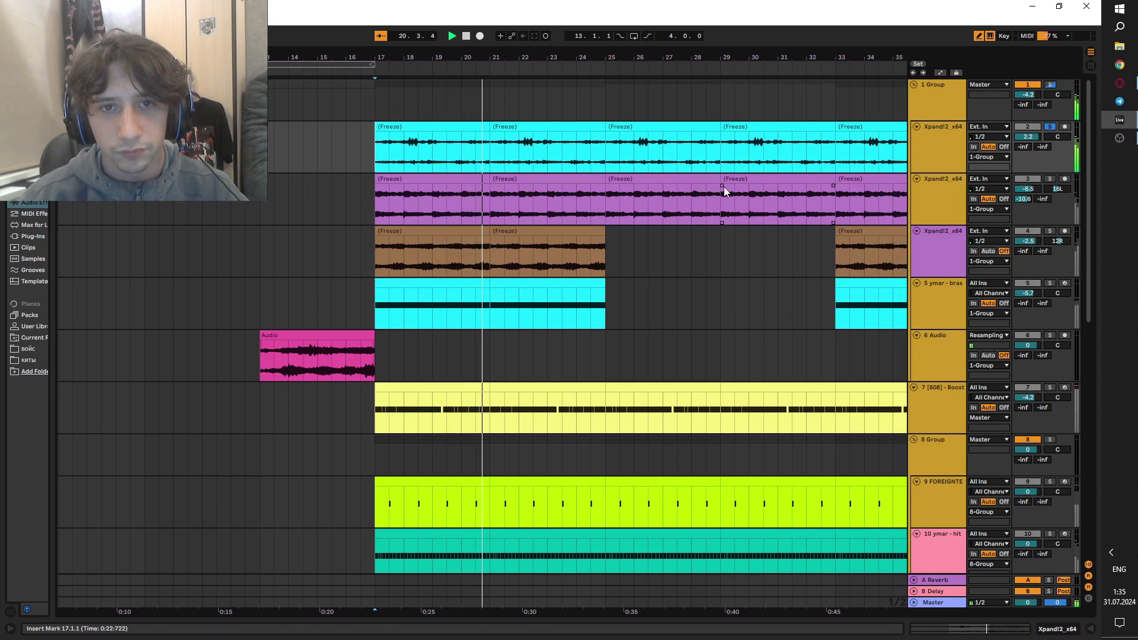
pyautogui.press('space')
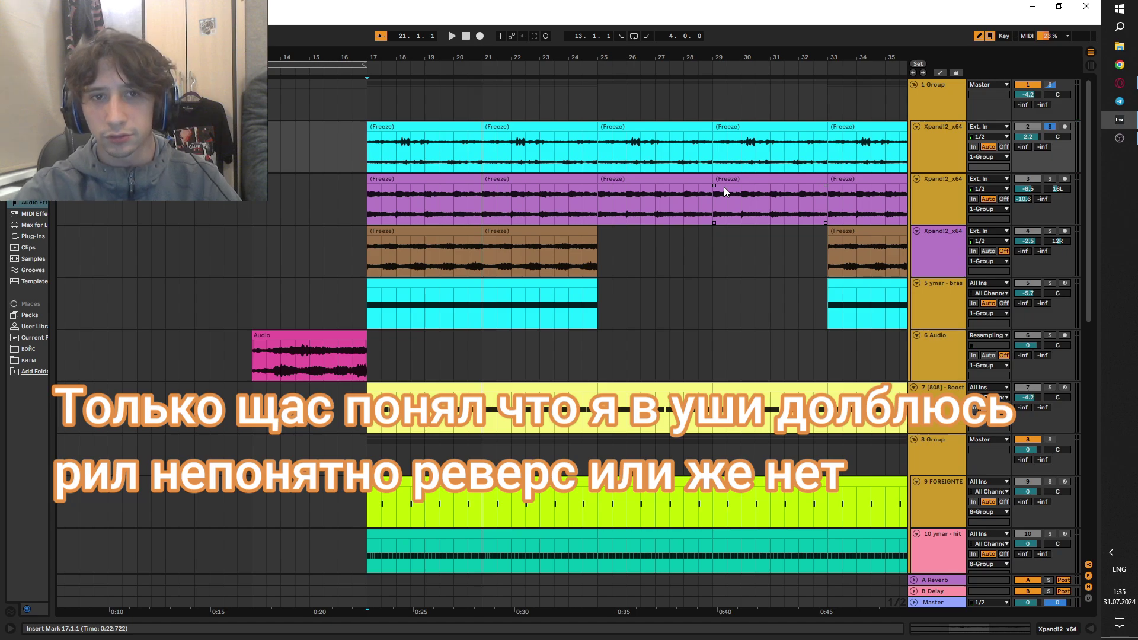
# - Replay the first frozen clip on track 2 and open its waveform to check the reversed audio
pyautogui.click(417, 129)
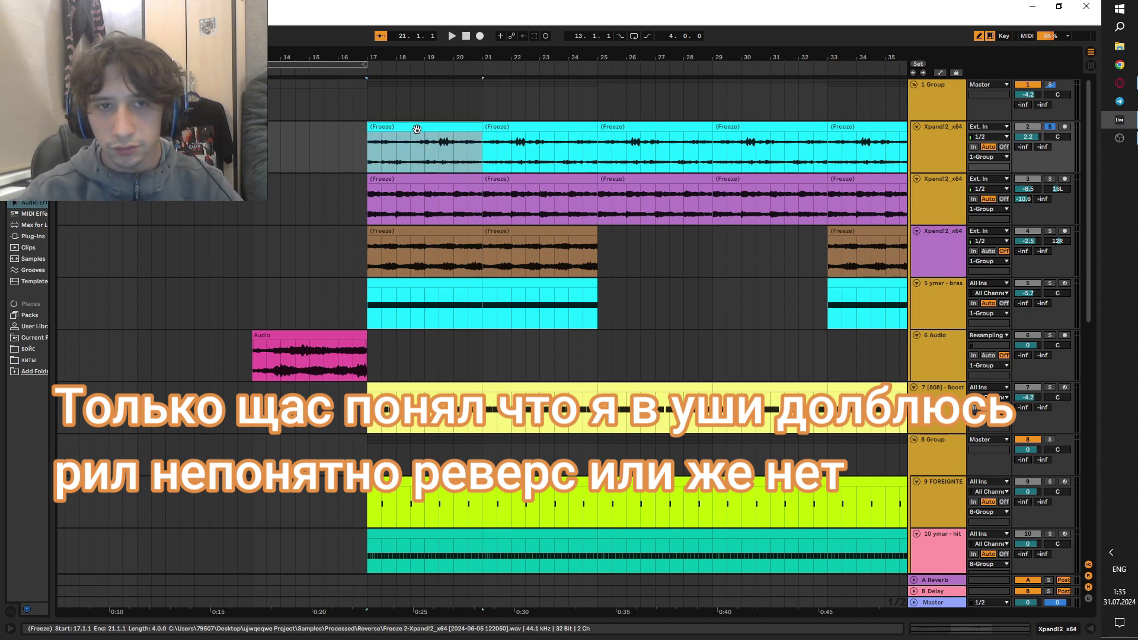
pyautogui.press('space')
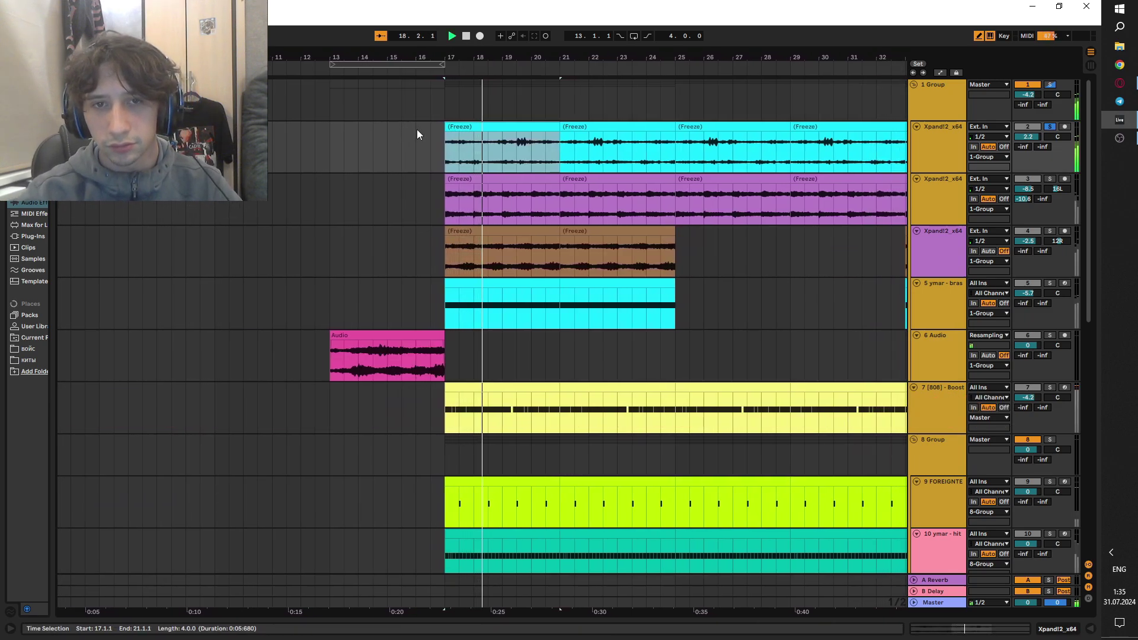
pyautogui.press('space')
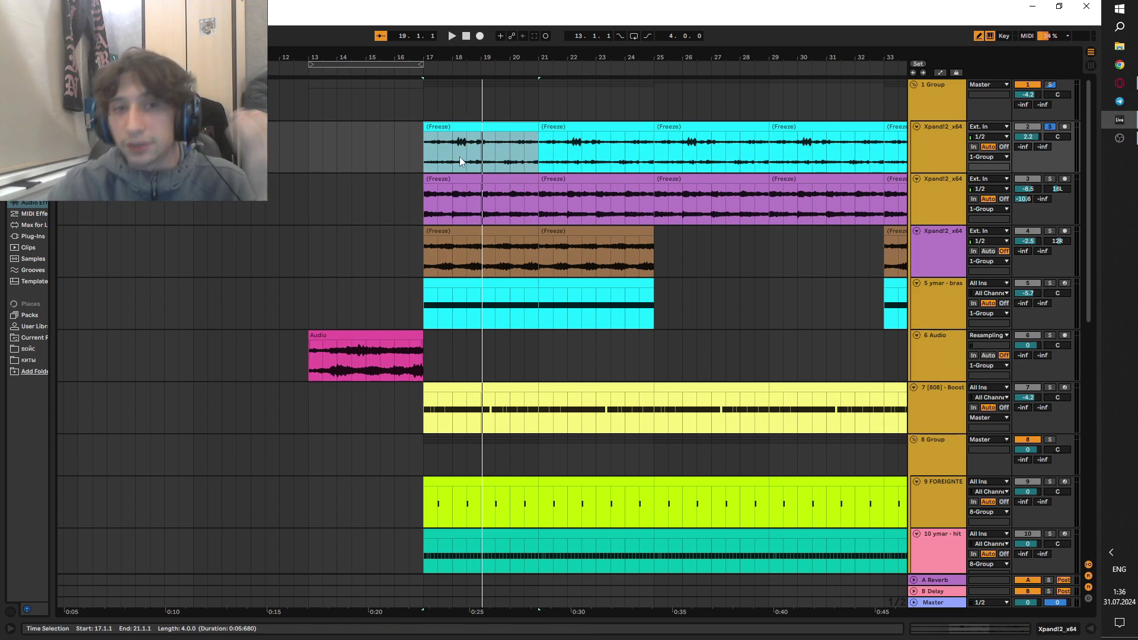
pyautogui.doubleClick(475, 125)
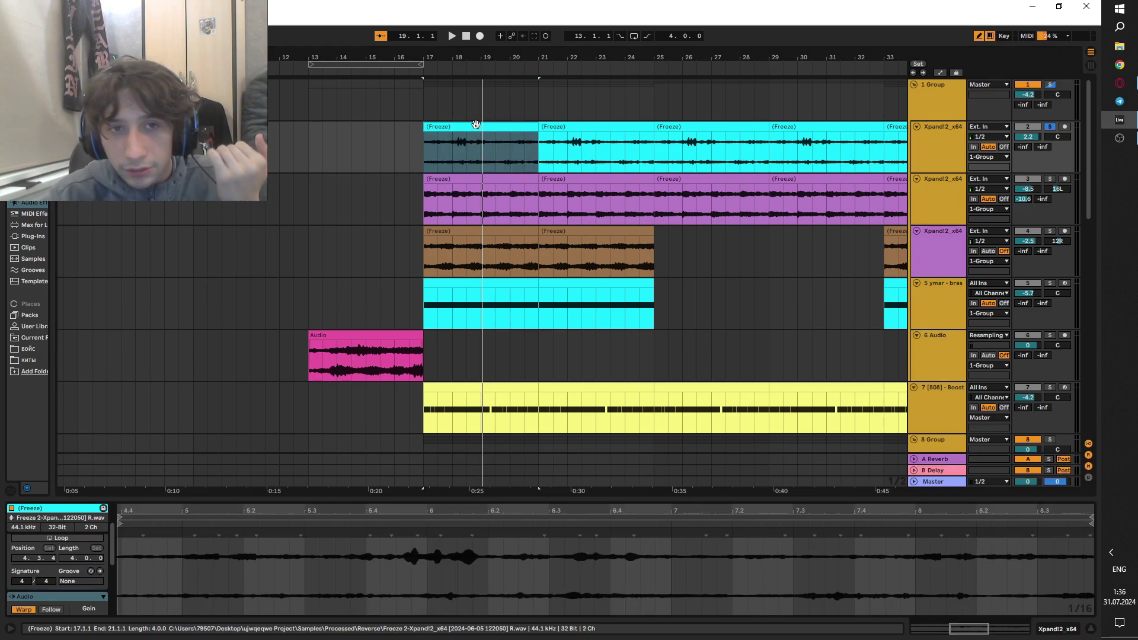
pyautogui.click(475, 125)
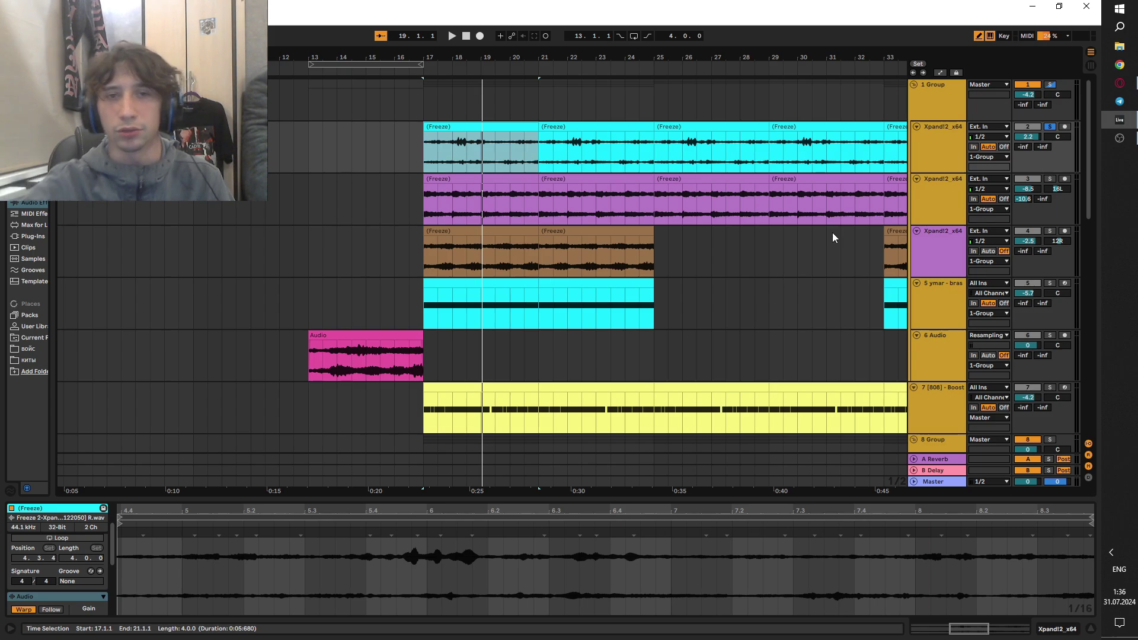
pyautogui.press('space')
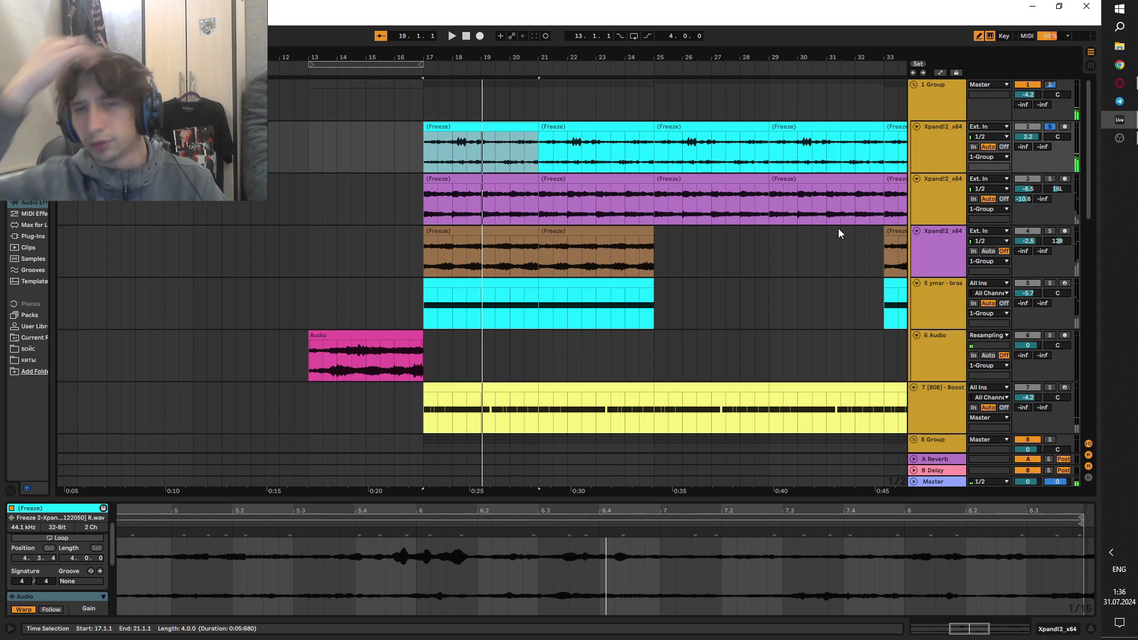
# - Select the first frozen clip on the second Xpand!2 track (track 3) and audition it on solo from bar 17
pyautogui.click(425, 200)
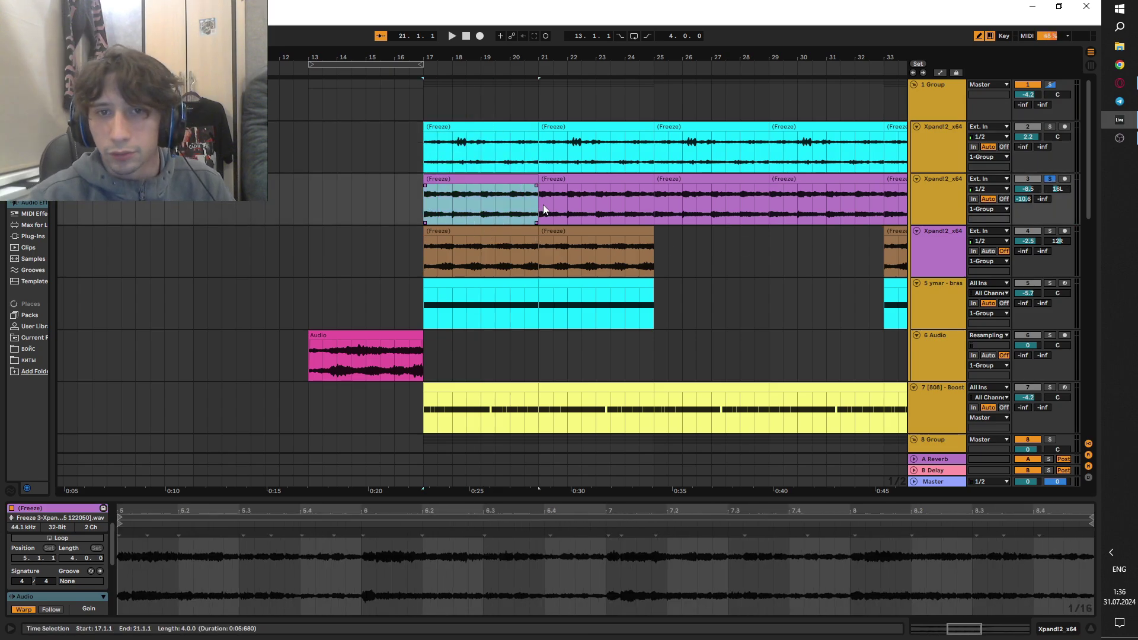
pyautogui.press('space')
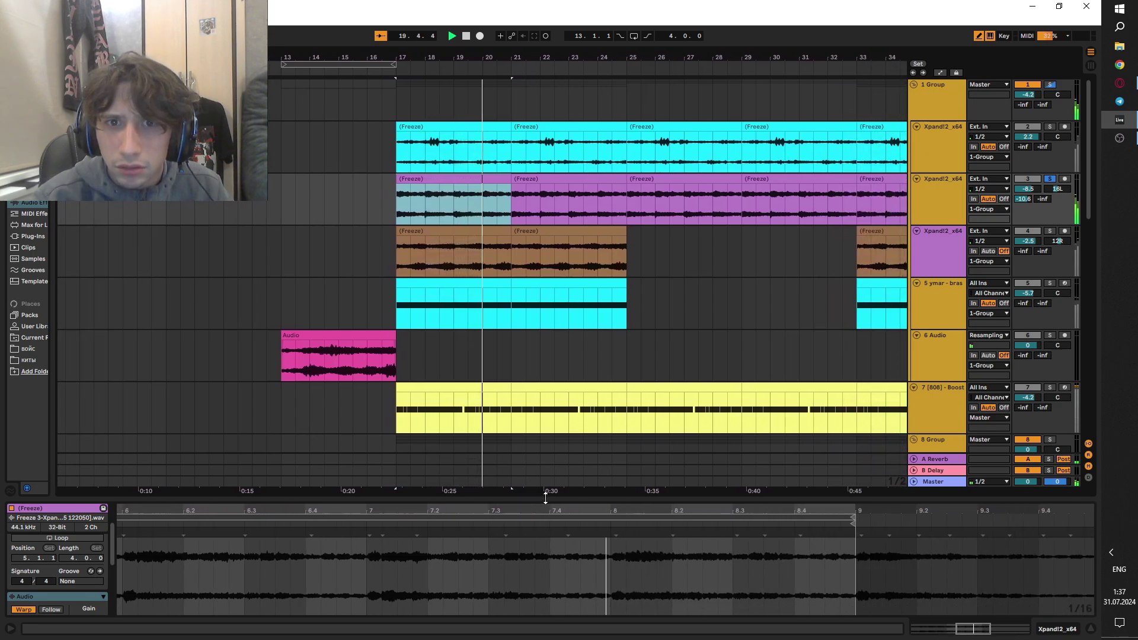
pyautogui.press('space')
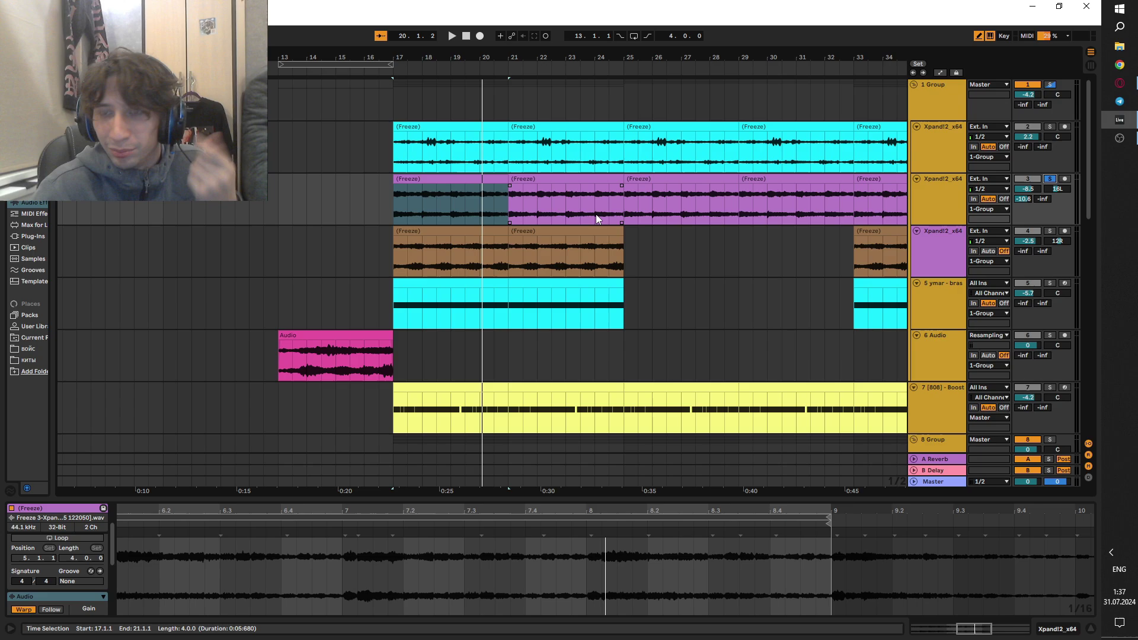
pyautogui.press('space')
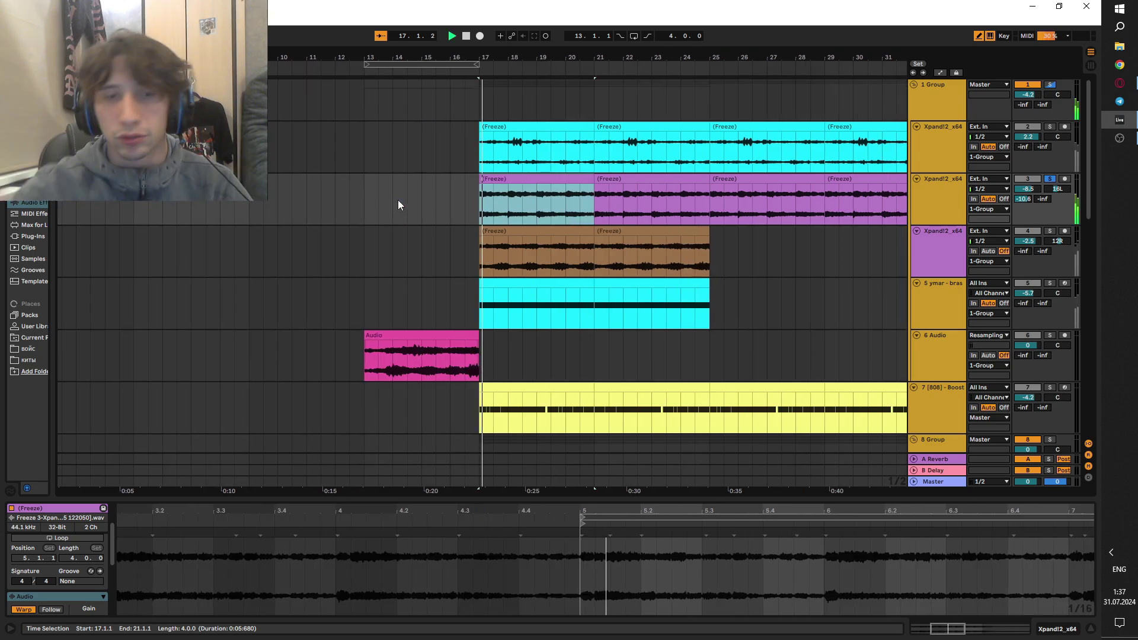
pyautogui.press('space')
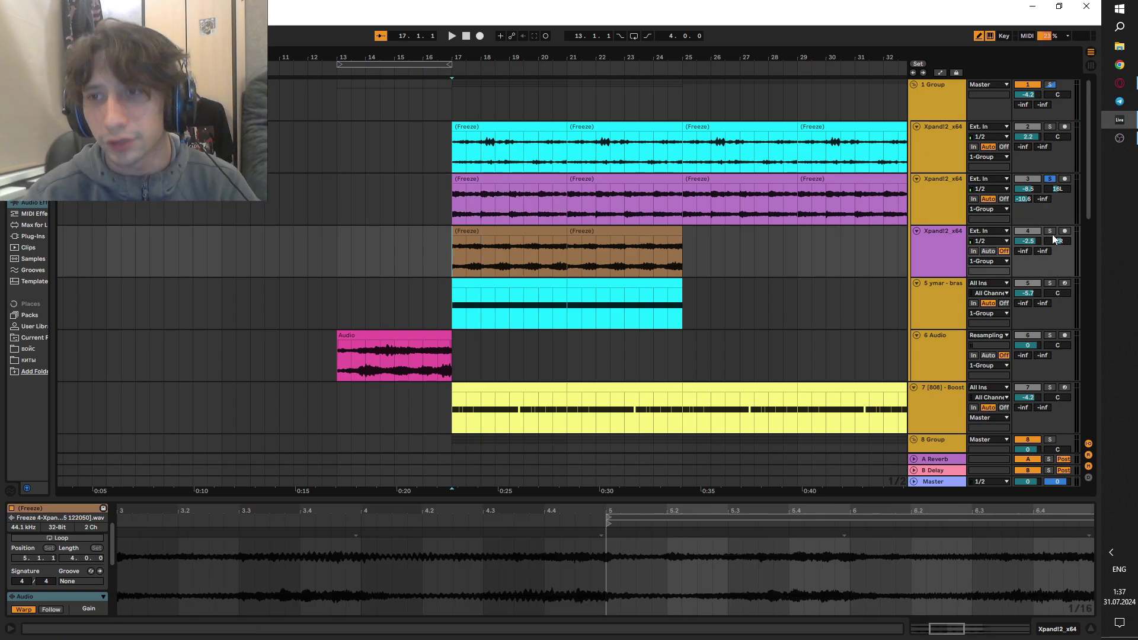
# - Audition the third Xpand!2 track (track 4) on solo from bar 17, and select the opening clips across tracks 2 to 4
pyautogui.click(512, 181)
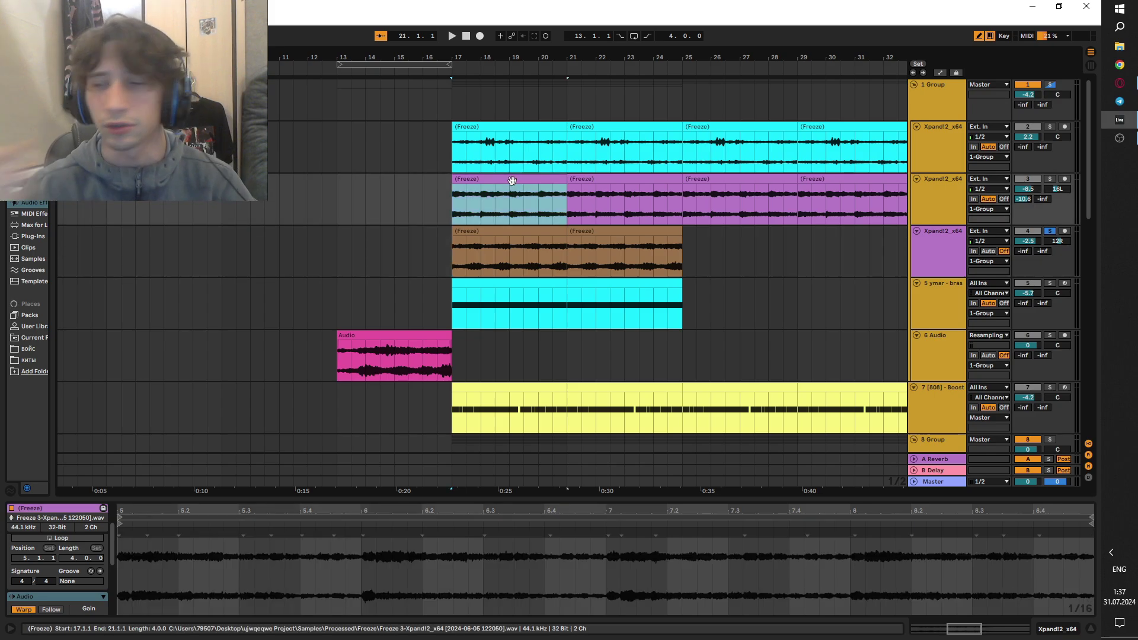
pyautogui.press('space')
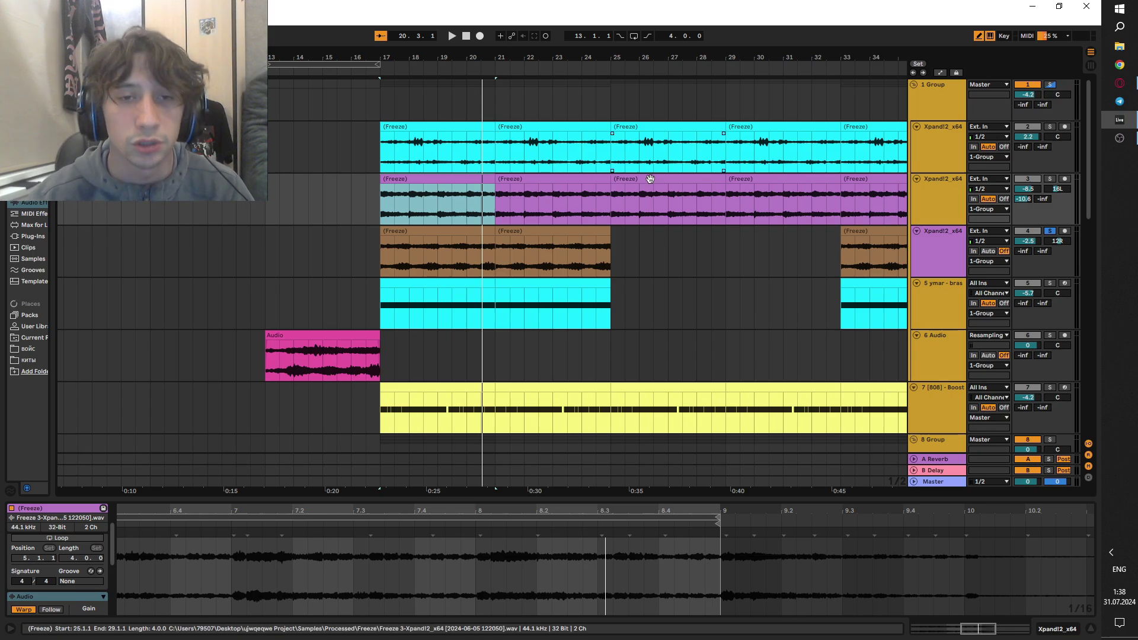
pyautogui.click(438, 155)
pyautogui.moveTo(398, 159); pyautogui.dragTo(604, 255)
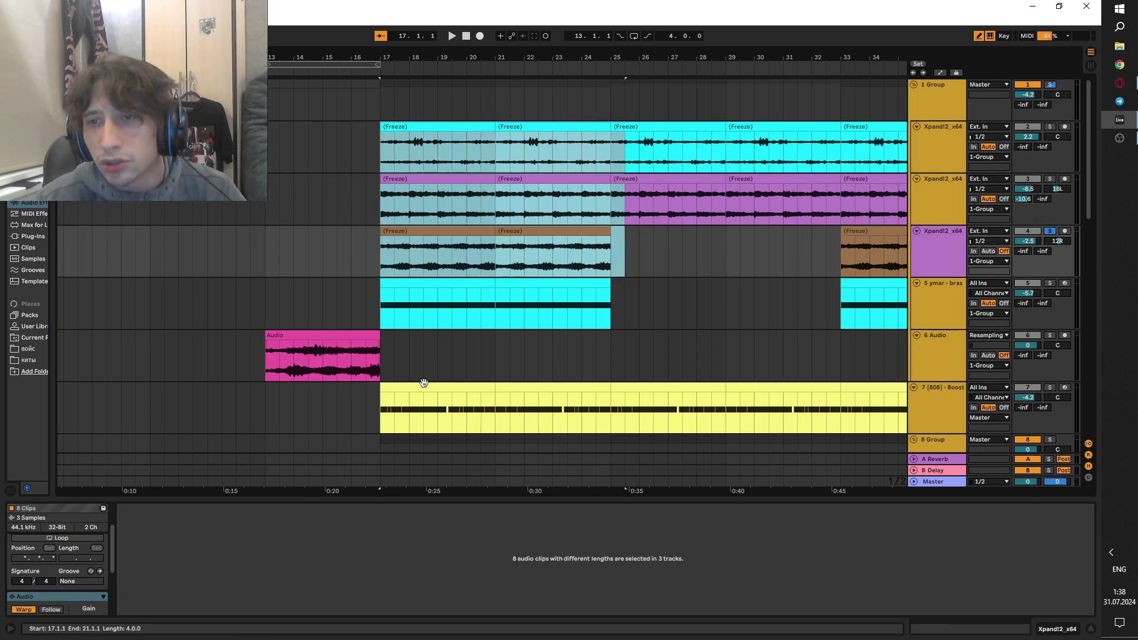
# - Solo the ymar brass track (track 5) and play it from bar 17
pyautogui.click(389, 303)
pyautogui.click(1048, 284)
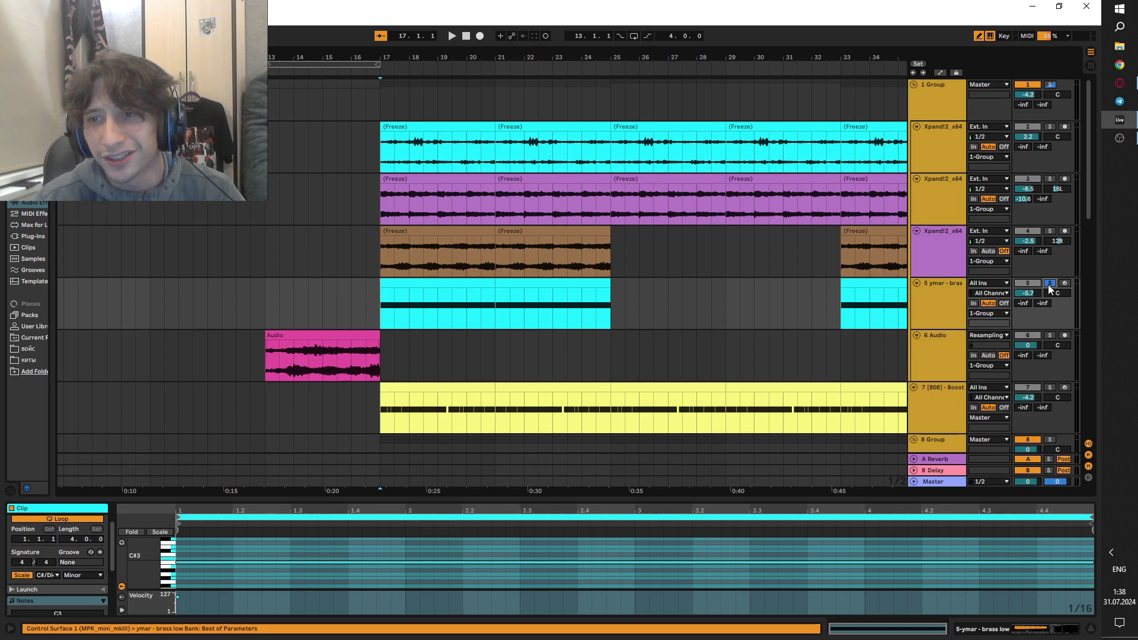
pyautogui.press('space')
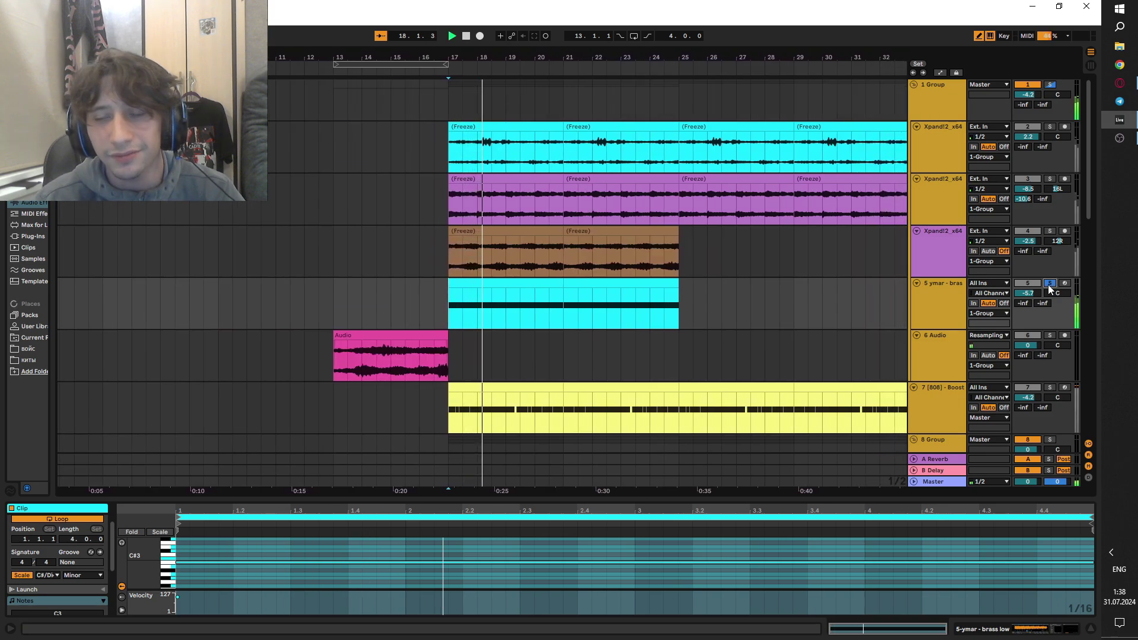
pyautogui.press('space')
# - Turn off the brass track's solo, solo all of Group 1, and play the combined melody from bar 17
pyautogui.click(1048, 284)
pyautogui.click(1049, 85)
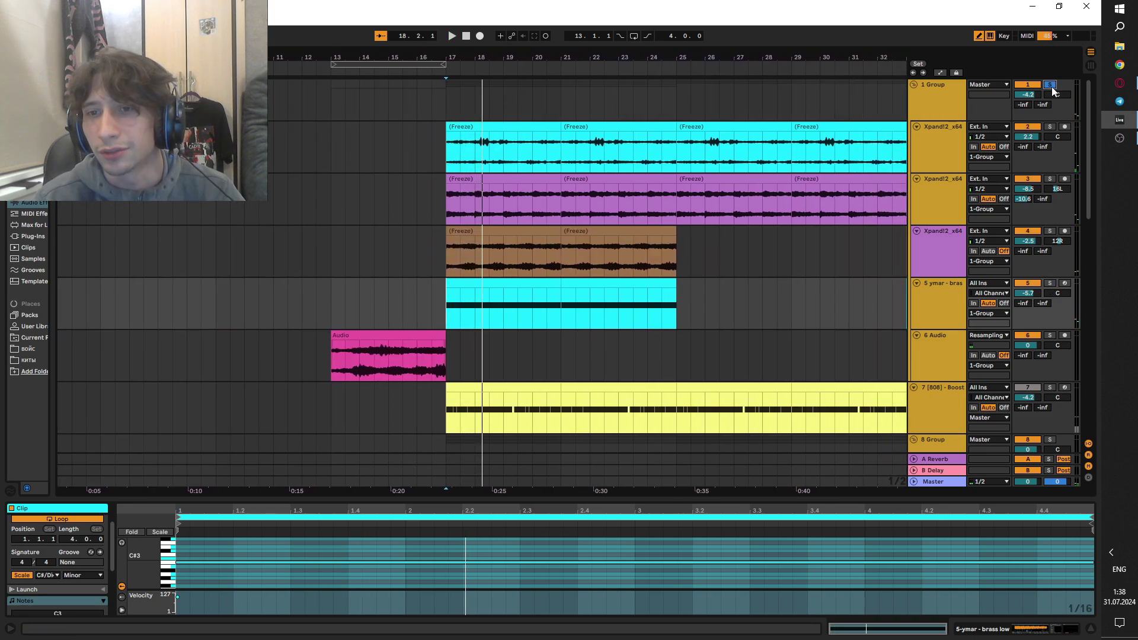
pyautogui.press('space')
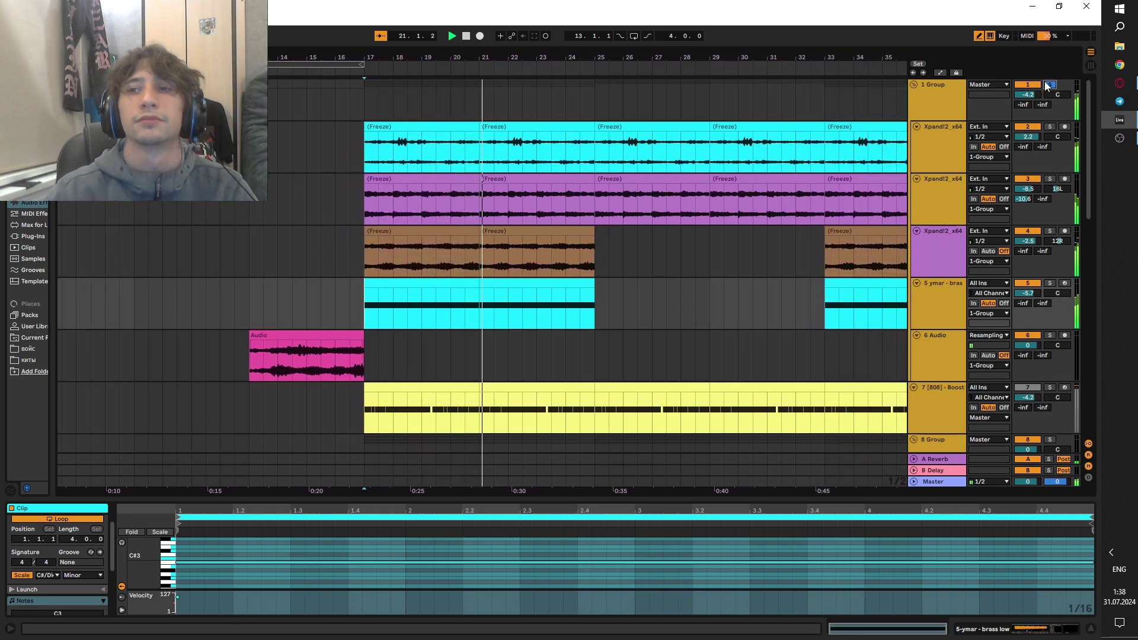
pyautogui.press('space')
# - Open the first hi-hat clip on track 10 in an enlarged note editor and select the roll notes from 1.1.3 to 1.2.3
pyautogui.scroll(-4, 895, 173)
pyautogui.click(895, 173)
pyautogui.scroll(-3, 894, 173)
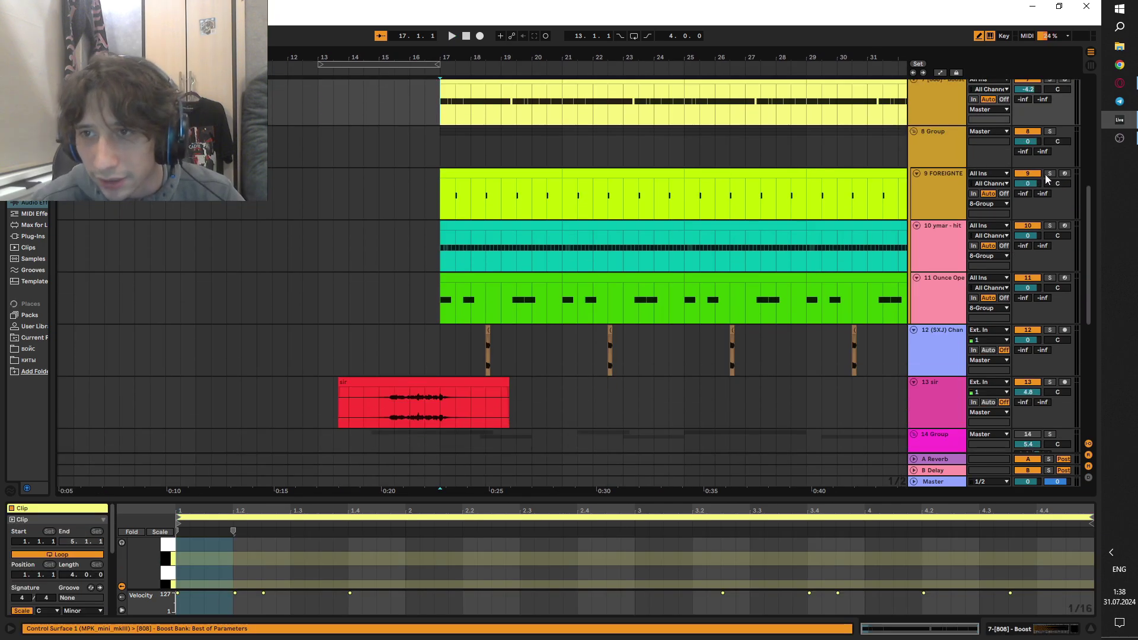
pyautogui.keyDown('shift'); pyautogui.click(561, 257); pyautogui.keyUp('shift')
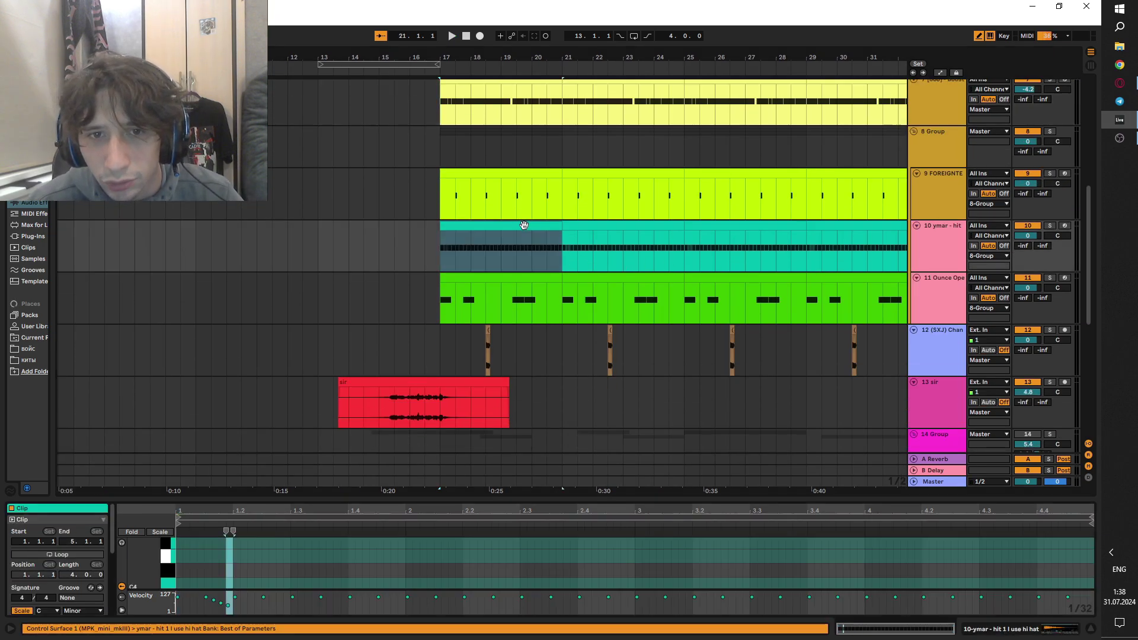
pyautogui.moveTo(436, 500); pyautogui.dragTo(436, 289)
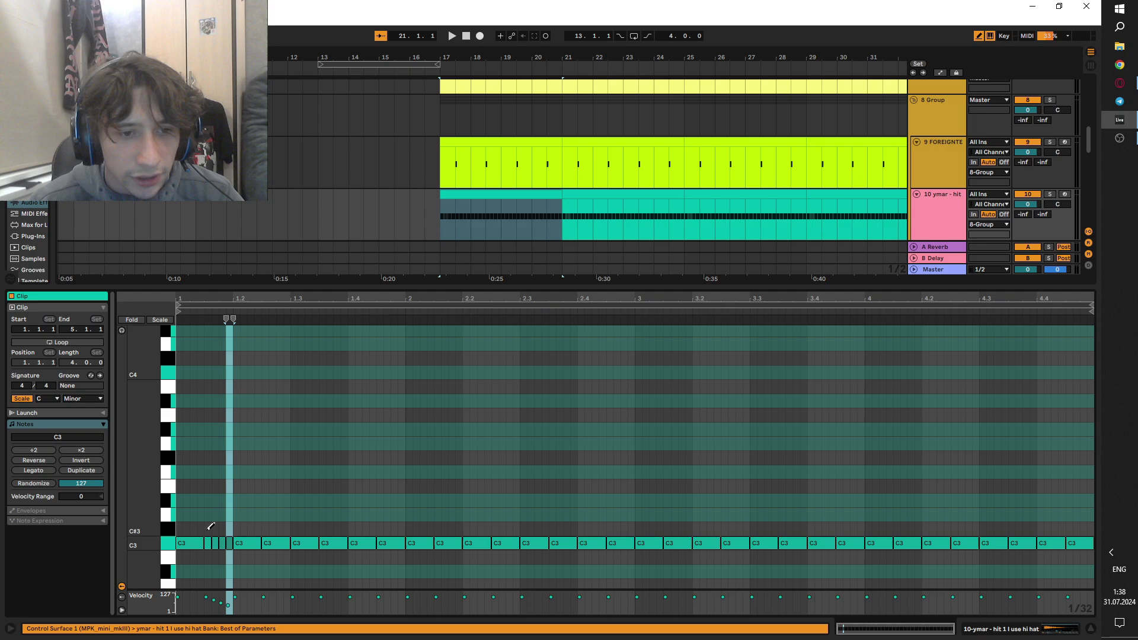
pyautogui.moveTo(203, 529); pyautogui.dragTo(264, 557)
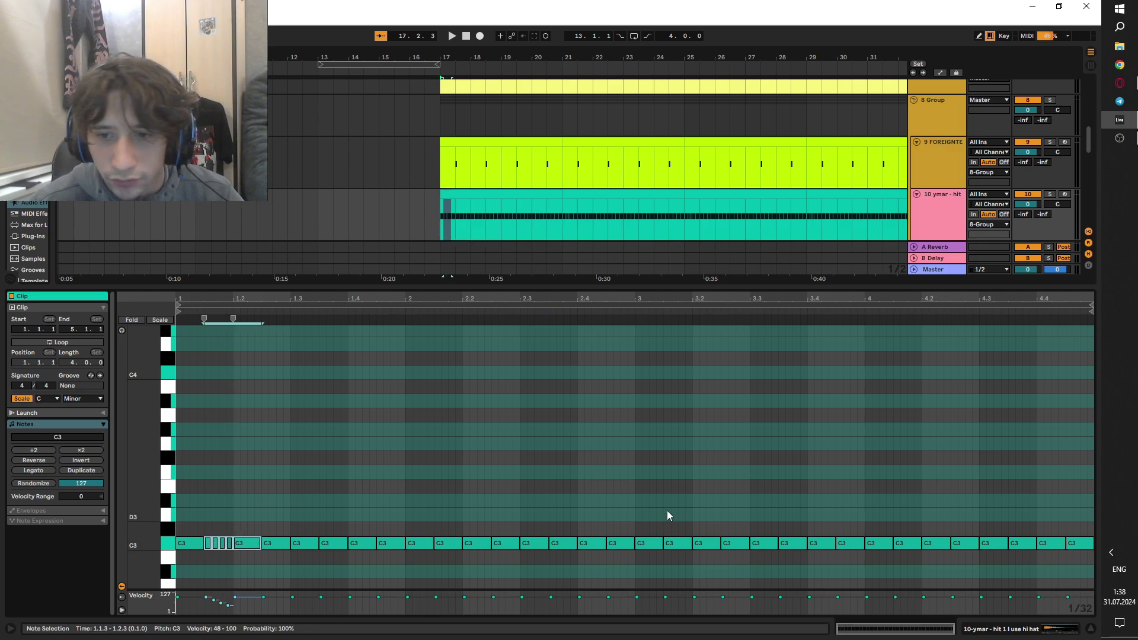
# - Hide the note editor, solo the Ounce Open Hat track (track 11), and play it from bar 17
pyautogui.moveTo(500, 280); pyautogui.dragTo(513, 348)
pyautogui.scroll(1, 513, 348)
pyautogui.click(507, 286)
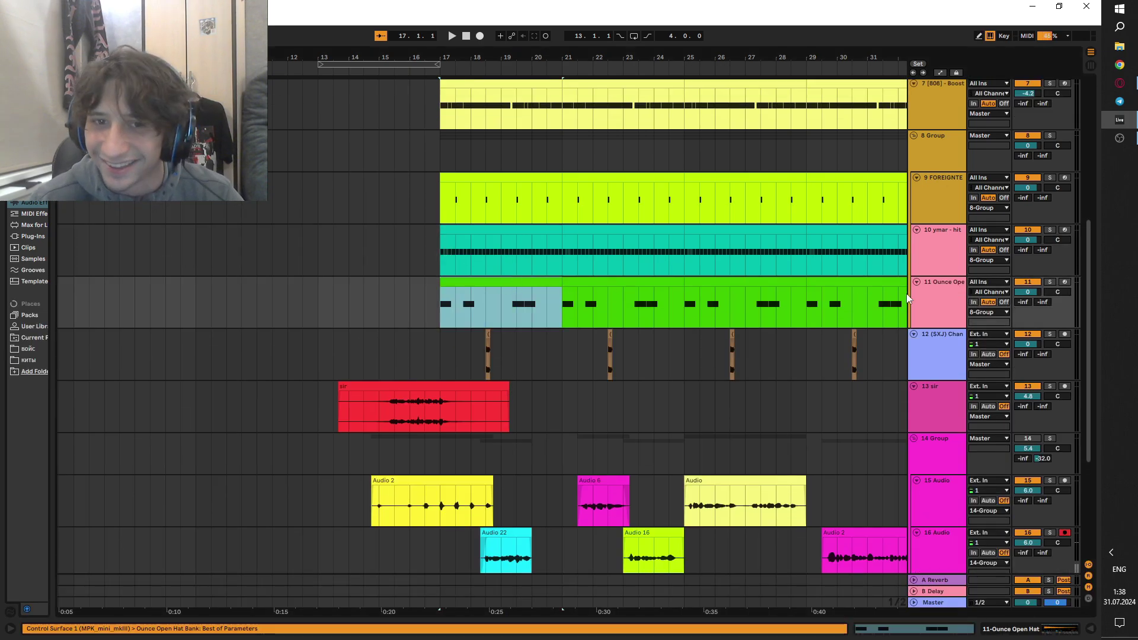
pyautogui.click(471, 296)
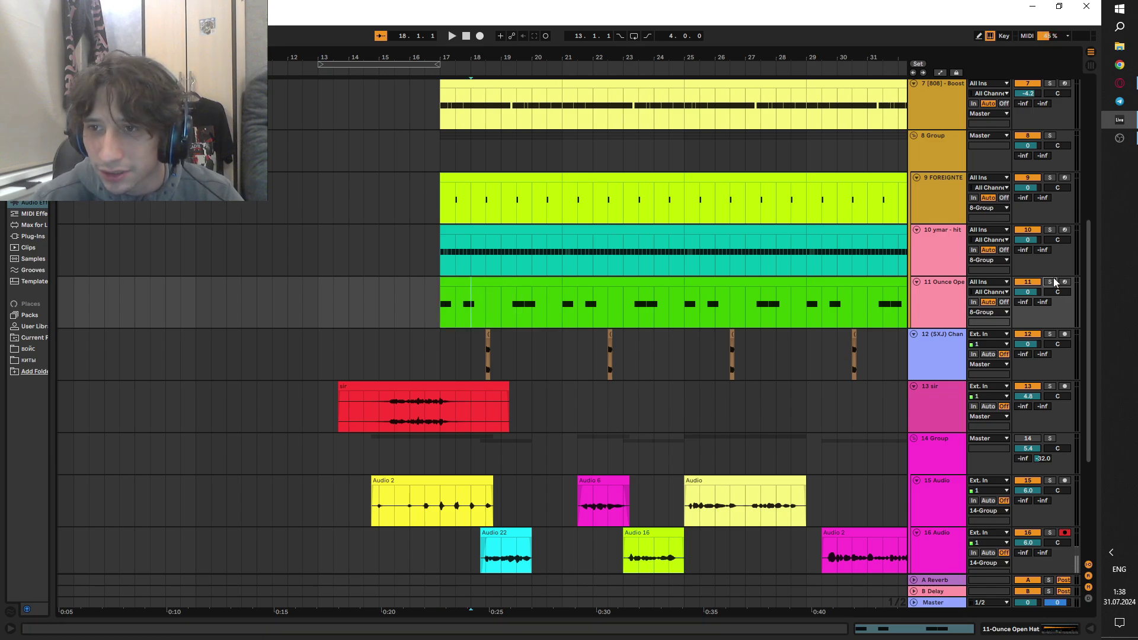
pyautogui.click(1048, 282)
pyautogui.click(440, 302)
pyautogui.press('space')
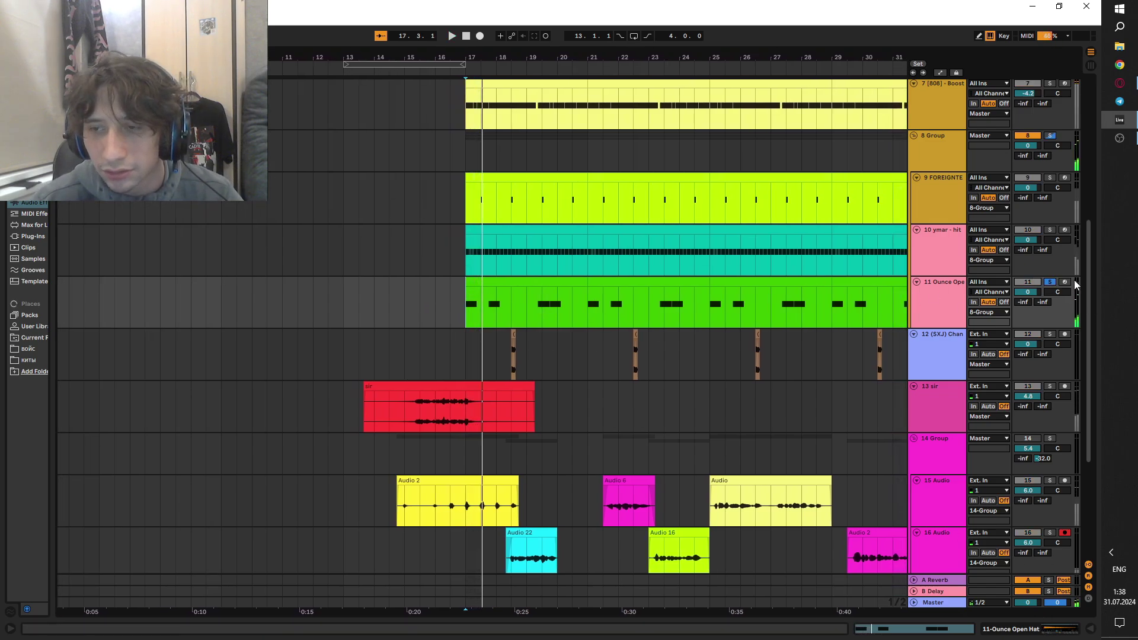
# - Turn off the open hat track's solo, then solo the chants track (track 12) and play it from bar 18.3
pyautogui.click(1050, 282)
pyautogui.press('space')
pyautogui.click(521, 356)
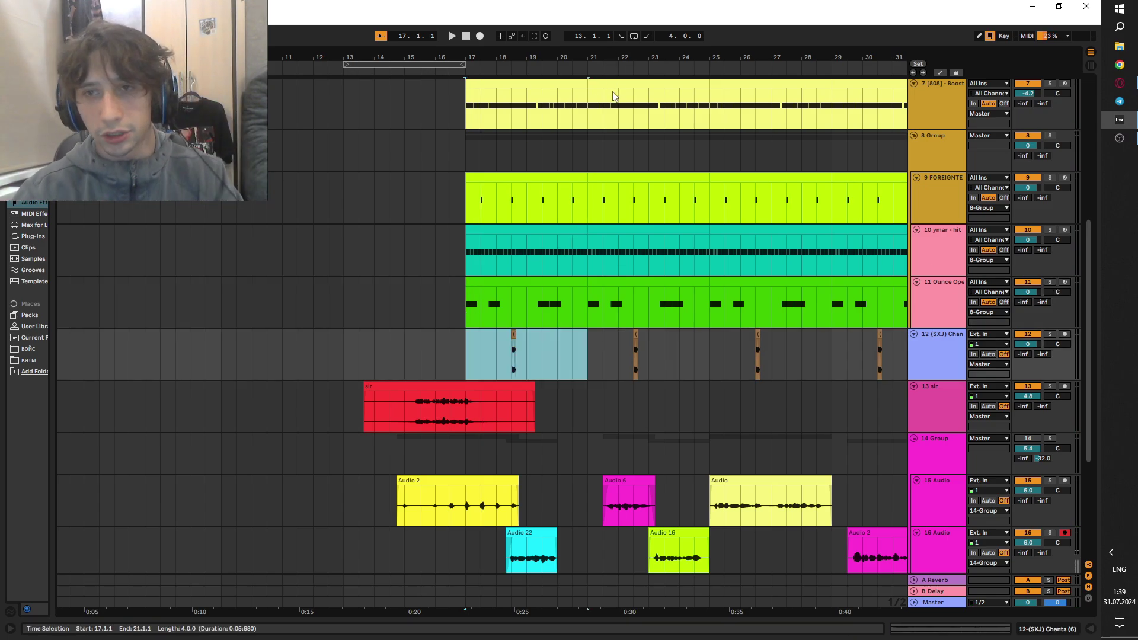
pyautogui.scroll(3, 675, 172)
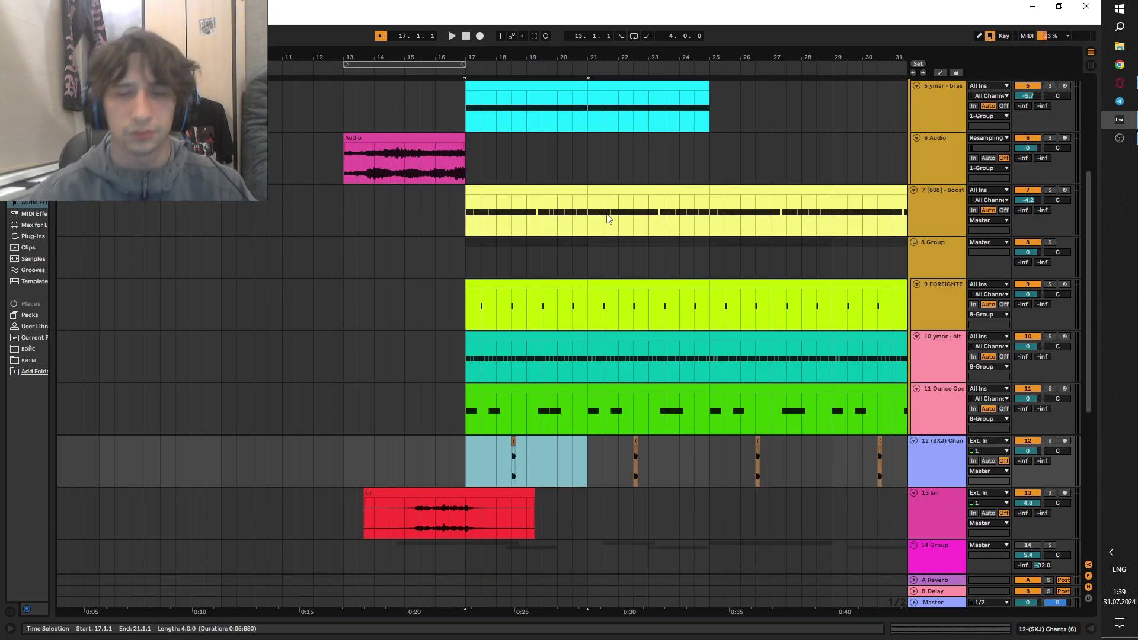
pyautogui.scroll(-1, 474, 220)
pyautogui.click(526, 416)
pyautogui.click(1050, 394)
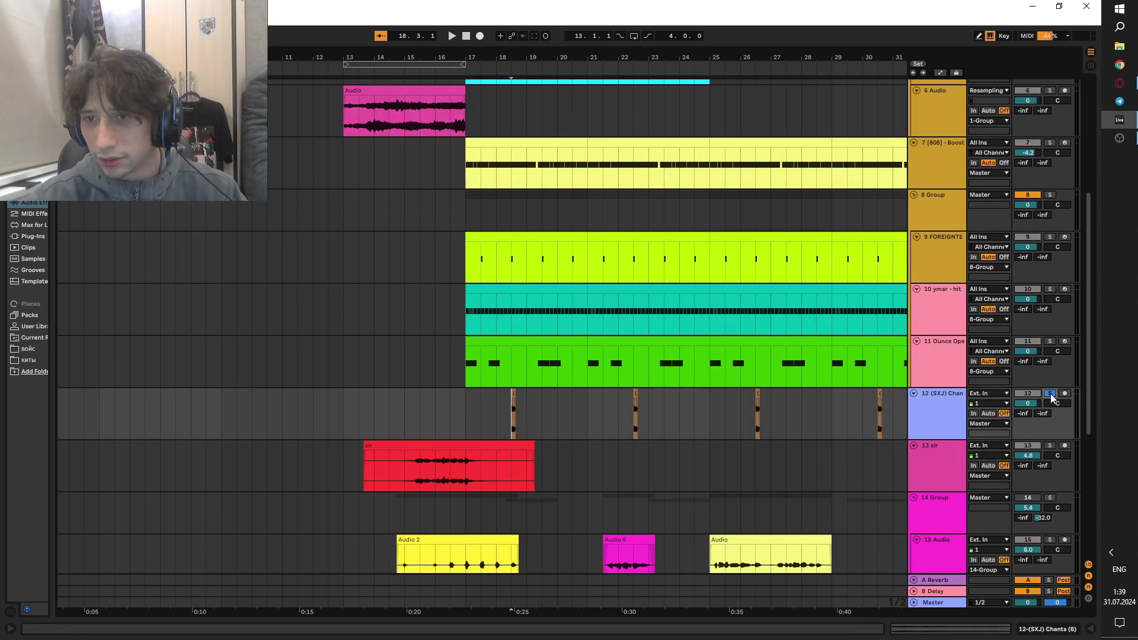
pyautogui.press('space')
pyautogui.click(1050, 394)
pyautogui.press('space')
# - Solo the drums in Group 8 and play them together from bar 17
pyautogui.click(434, 264)
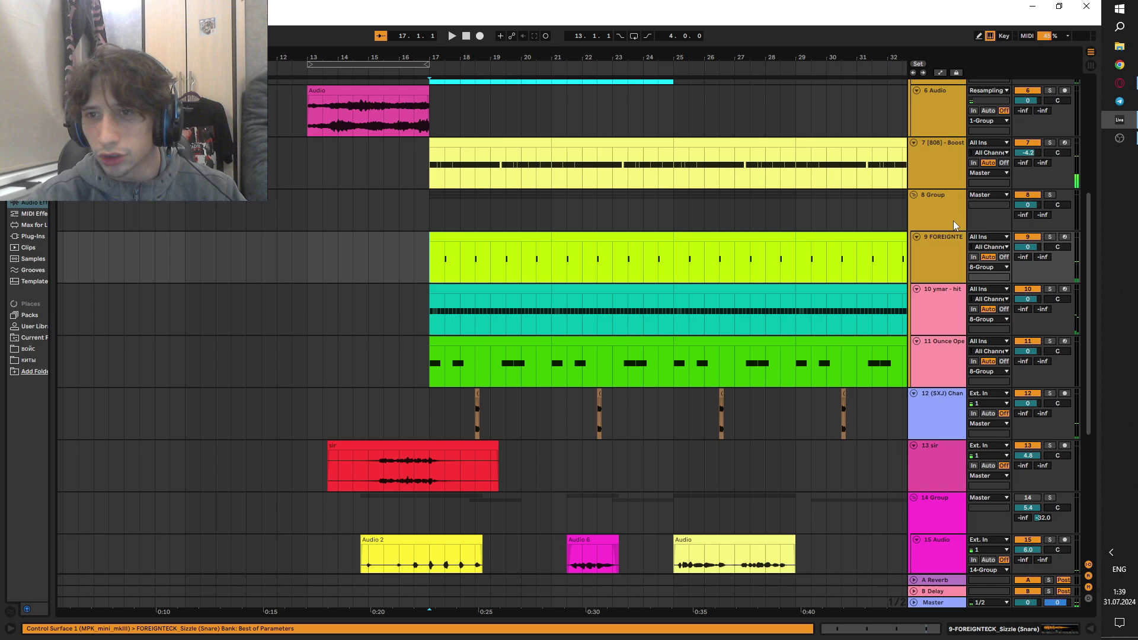
pyautogui.press('space')
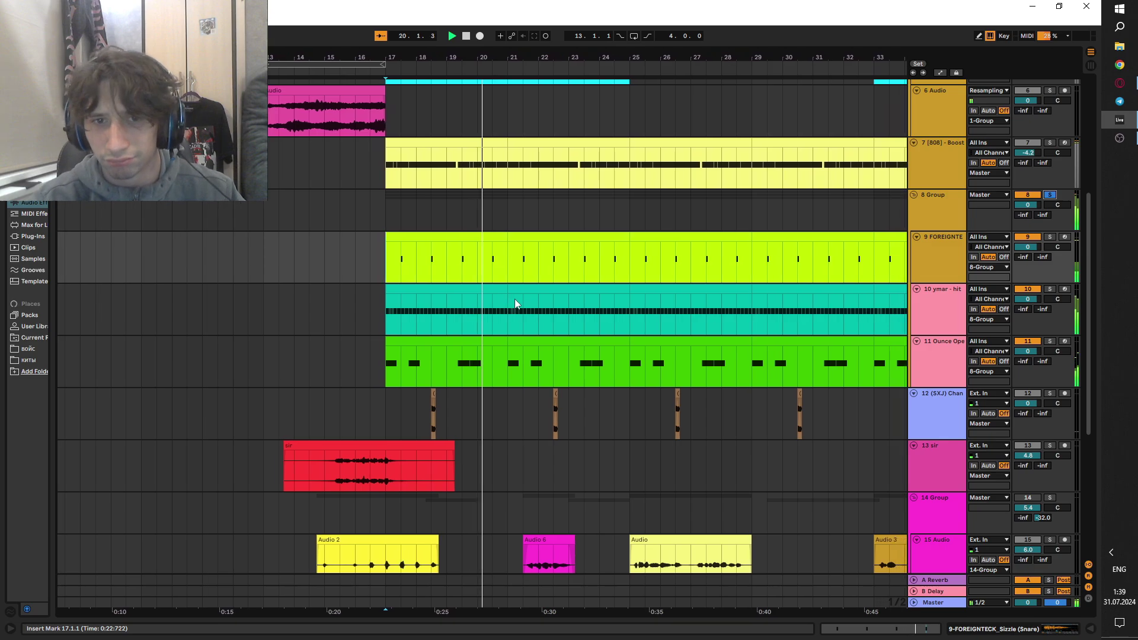
pyautogui.press('space')
# - Solo the [808] - Boost track (track 7) and play it from bar 17
pyautogui.click(1049, 155)
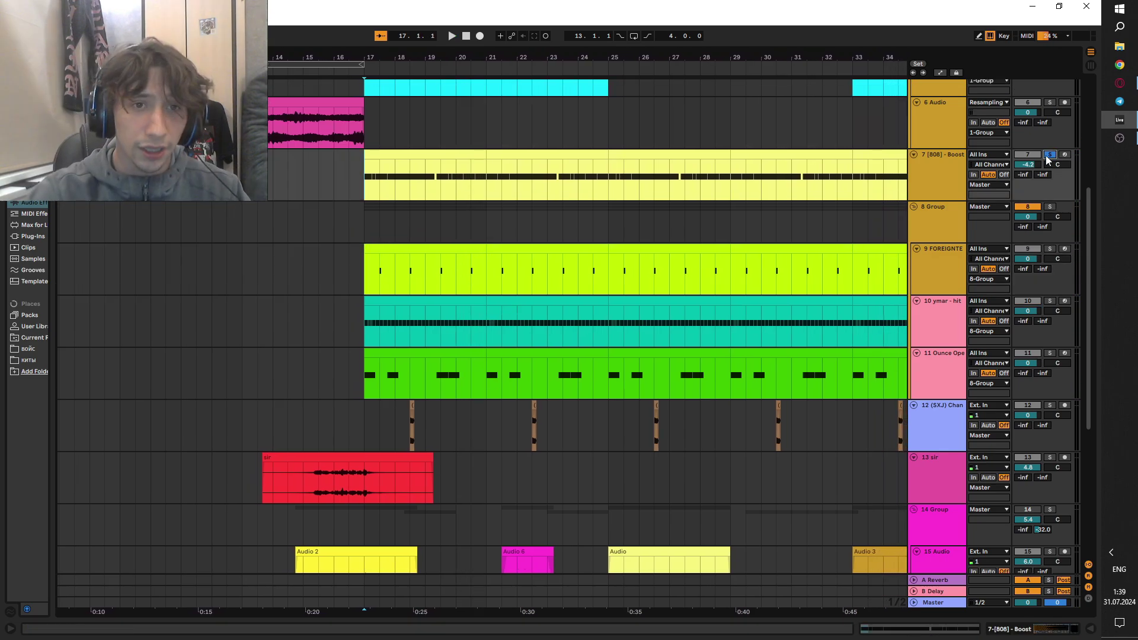
pyautogui.moveTo(1088, 243); pyautogui.dragTo(1088, 206)
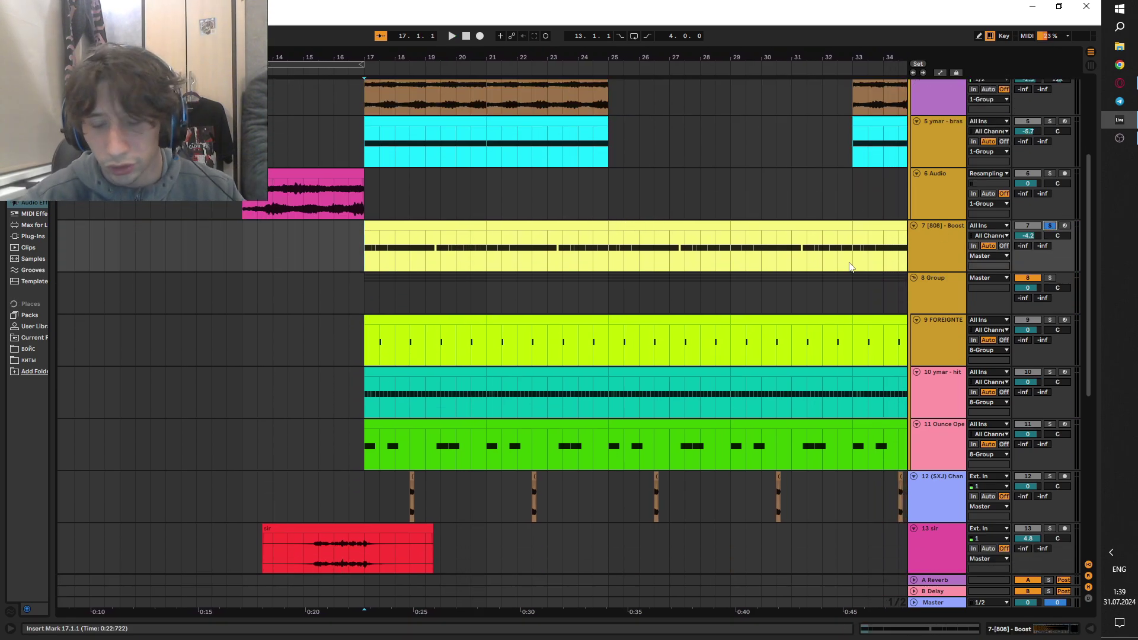
pyautogui.press('space')
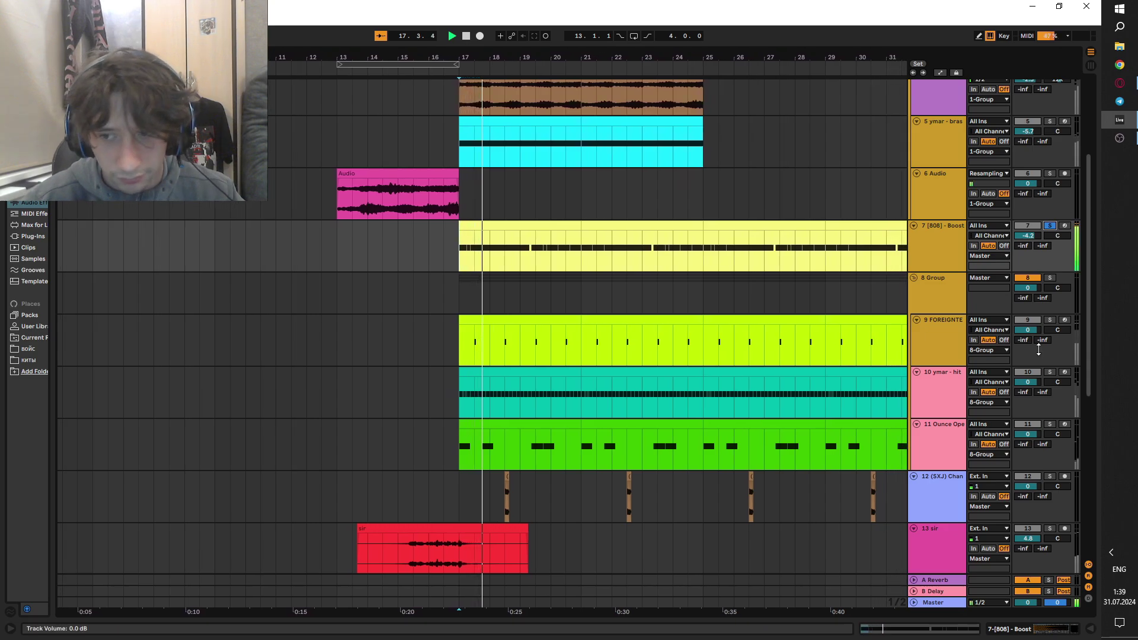
# - Show the 808 track's devices, inspect its Ozone 9 Low End Focus plugin, and view the Master's effects
pyautogui.click(1049, 629)
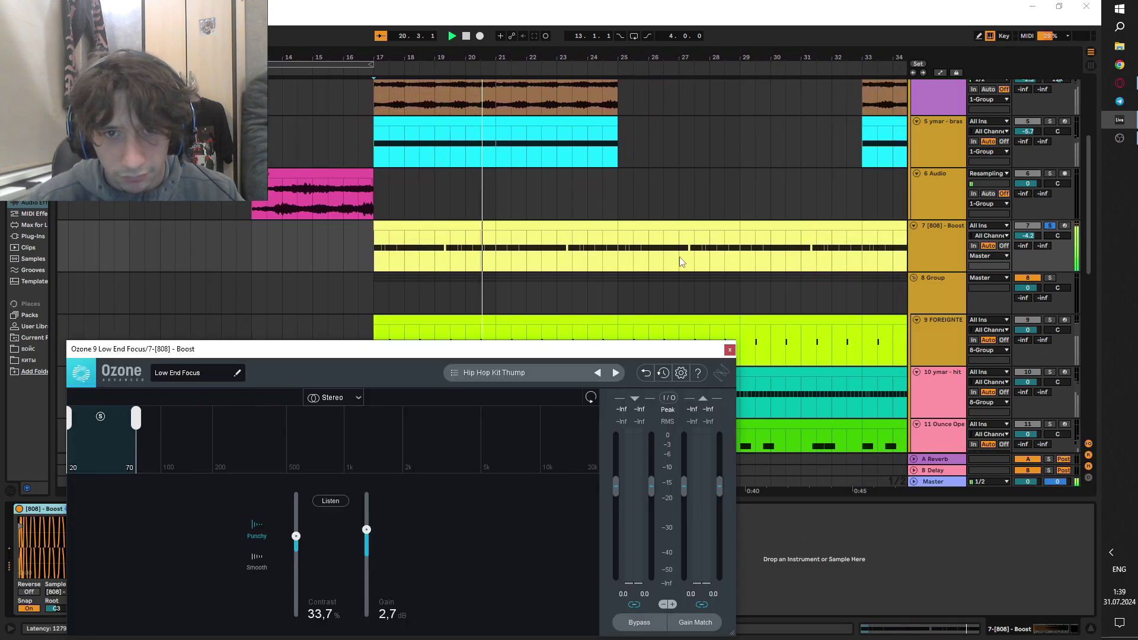
pyautogui.click(731, 347)
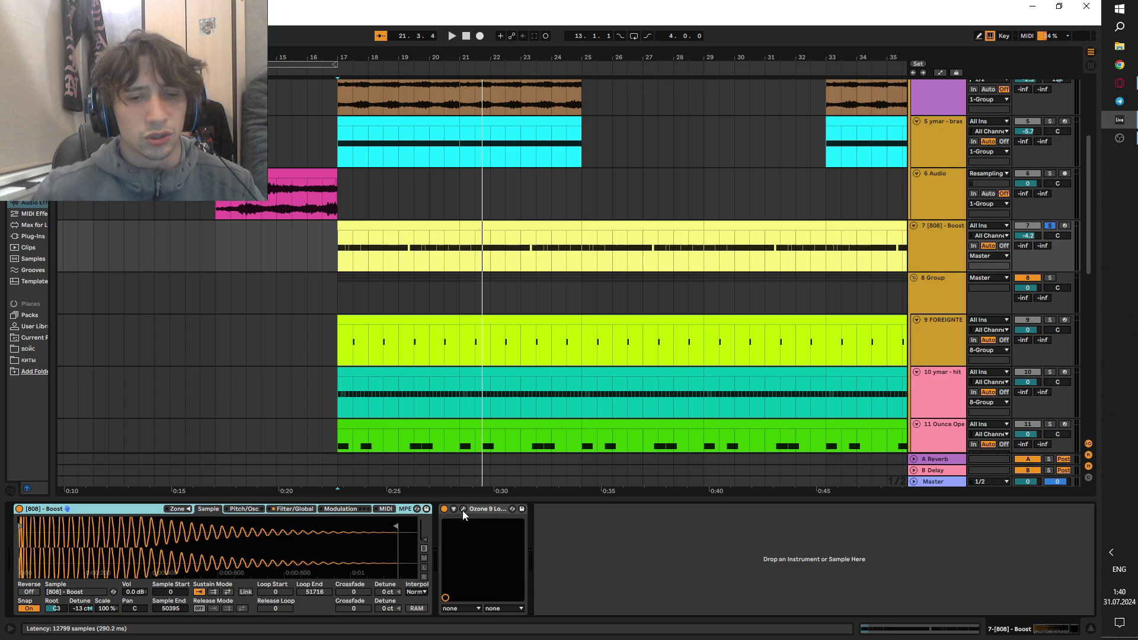
pyautogui.click(949, 485)
pyautogui.click(232, 510)
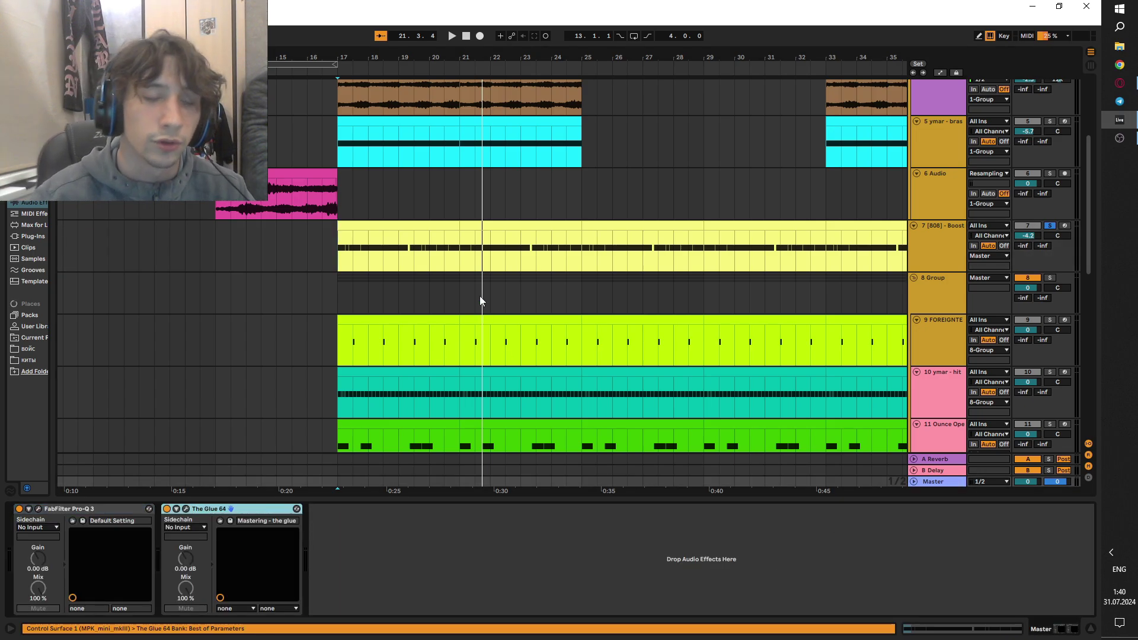
pyautogui.click(413, 261)
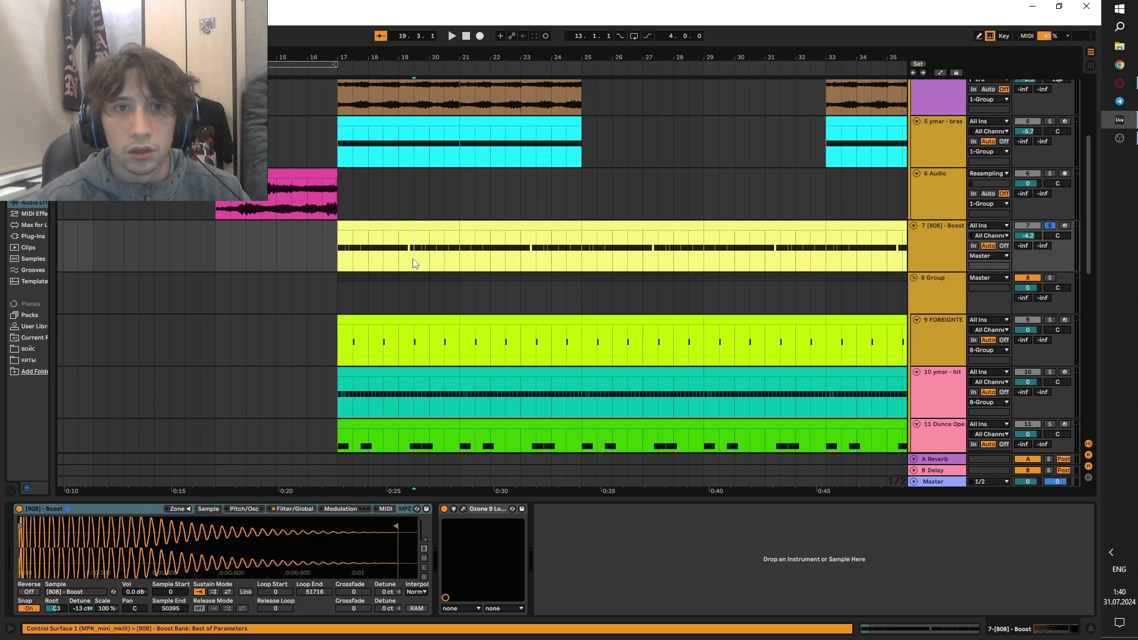
# - Turn off the 808 track's solo and select Group 8 to show its effects
pyautogui.scroll(3, 412, 258)
pyautogui.scroll(-5, 412, 258)
pyautogui.scroll(-8, 242, 298)
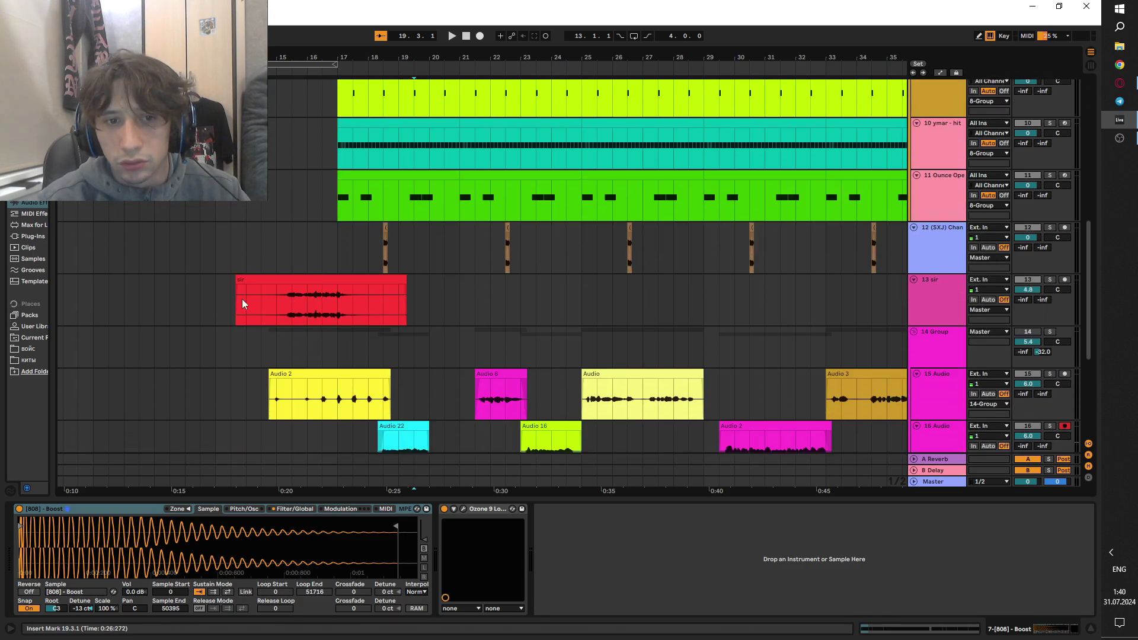
pyautogui.moveTo(242, 299); pyautogui.dragTo(542, 320)
pyautogui.scroll(10, 544, 315)
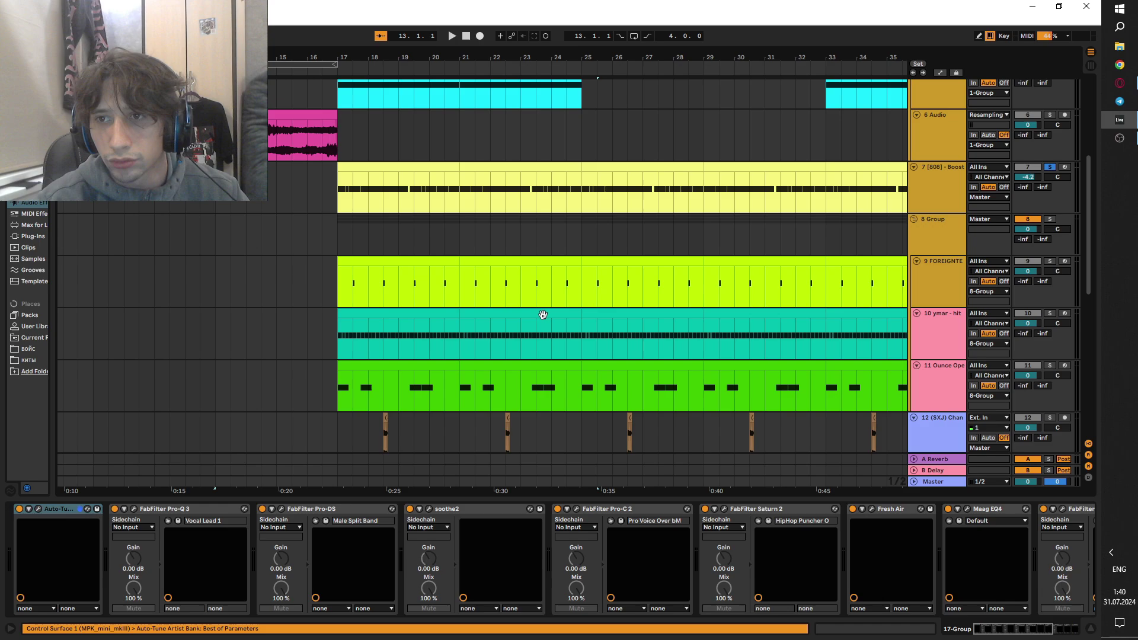
pyautogui.click(916, 365)
pyautogui.press('Left')
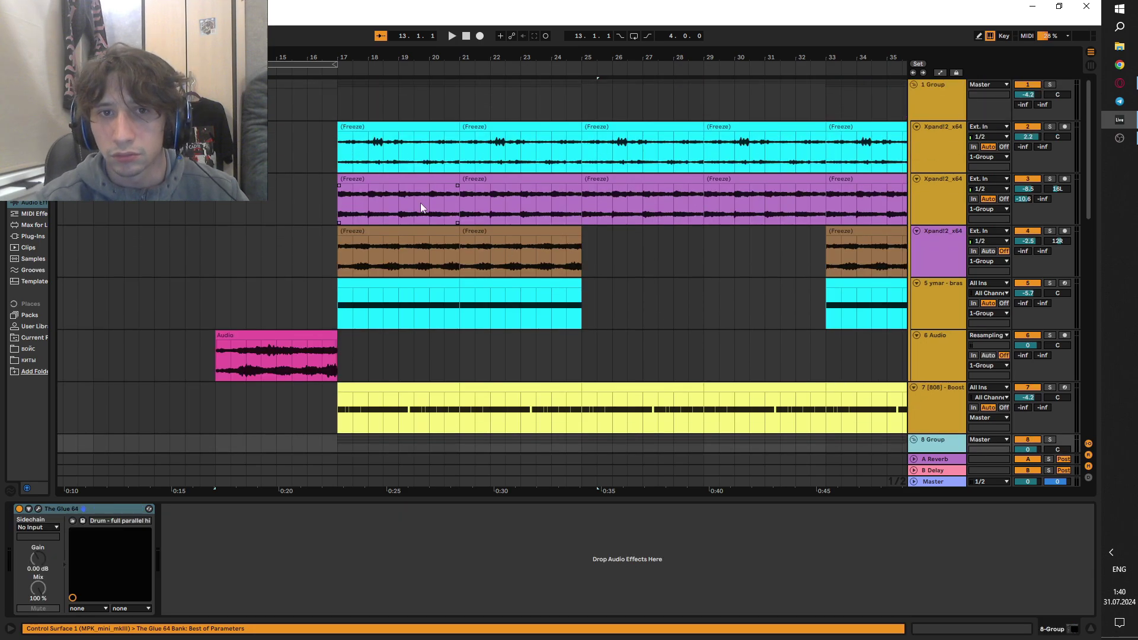
# - Highlight the melody clips on tracks 2 to 5 from bar 16.3, then show the effects on Group 1
pyautogui.moveTo(323, 128); pyautogui.dragTo(653, 290)
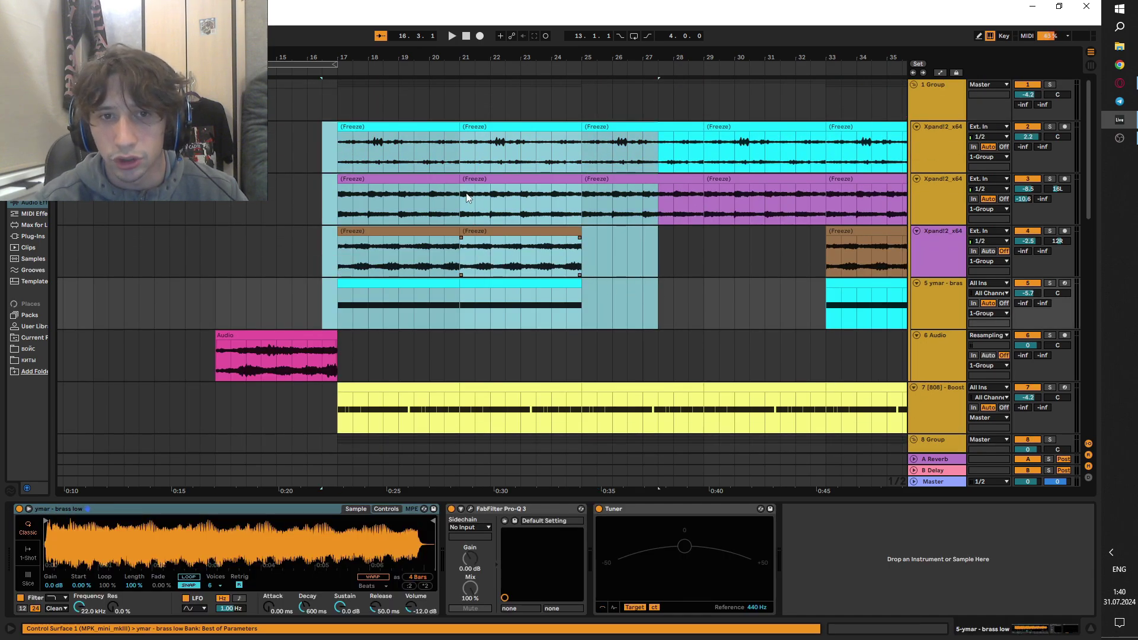
pyautogui.click(398, 100)
pyautogui.press('-')
pyautogui.press('-')
pyautogui.scroll(-2, 226, 358)
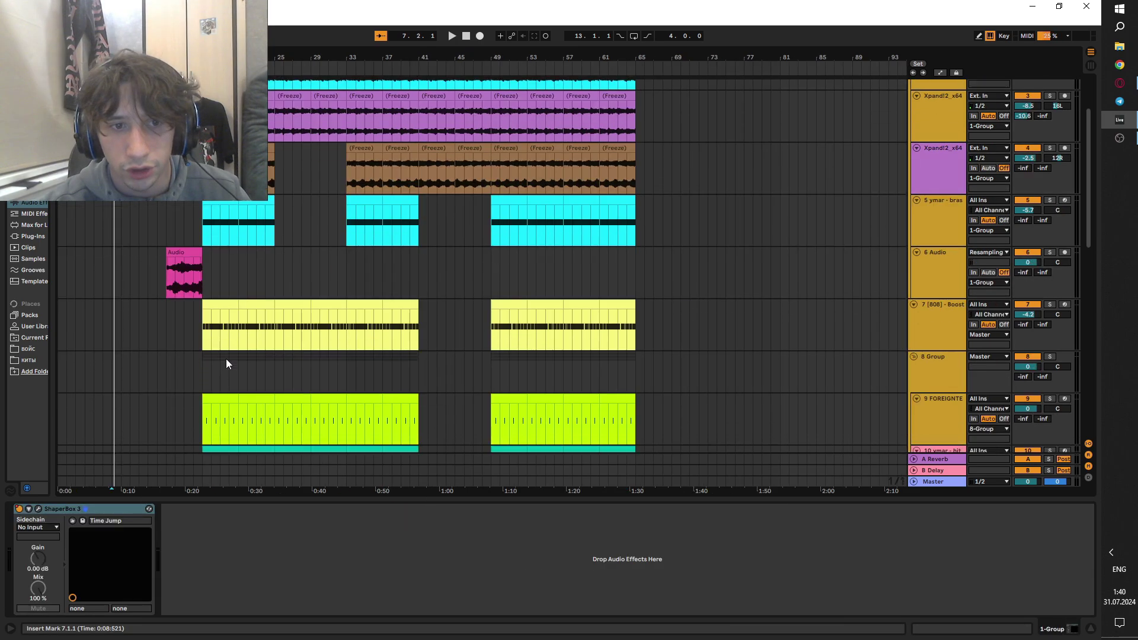
# - Open The Glue 64 compressor on Group 8, review its settings, and hide the plugin window
pyautogui.click(227, 360)
pyautogui.scroll(-2, 228, 359)
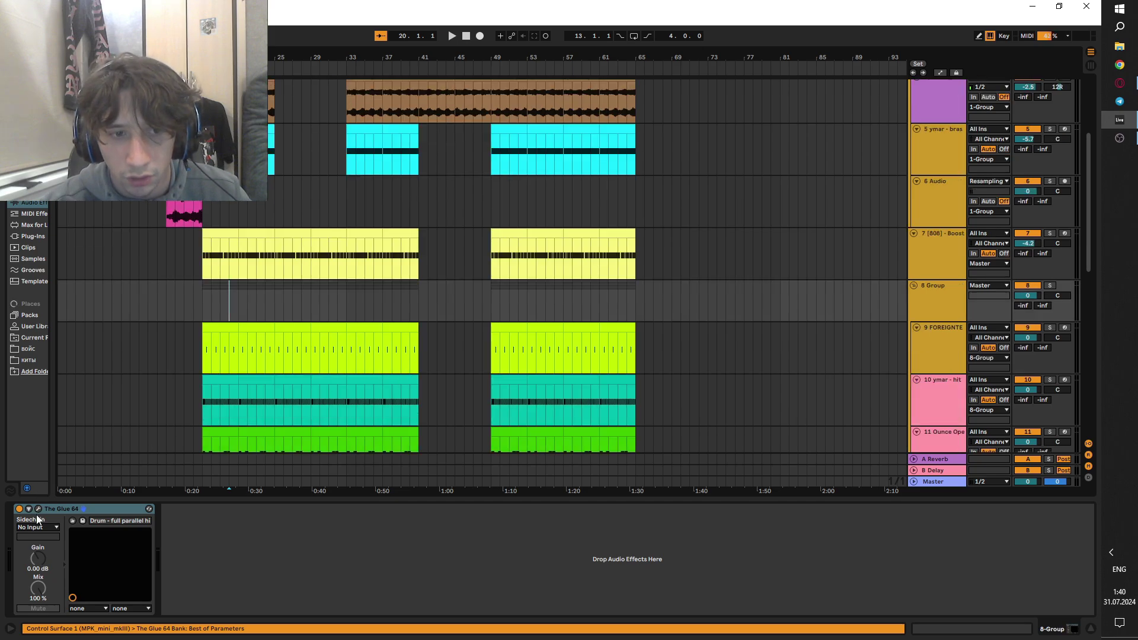
pyautogui.click(38, 509)
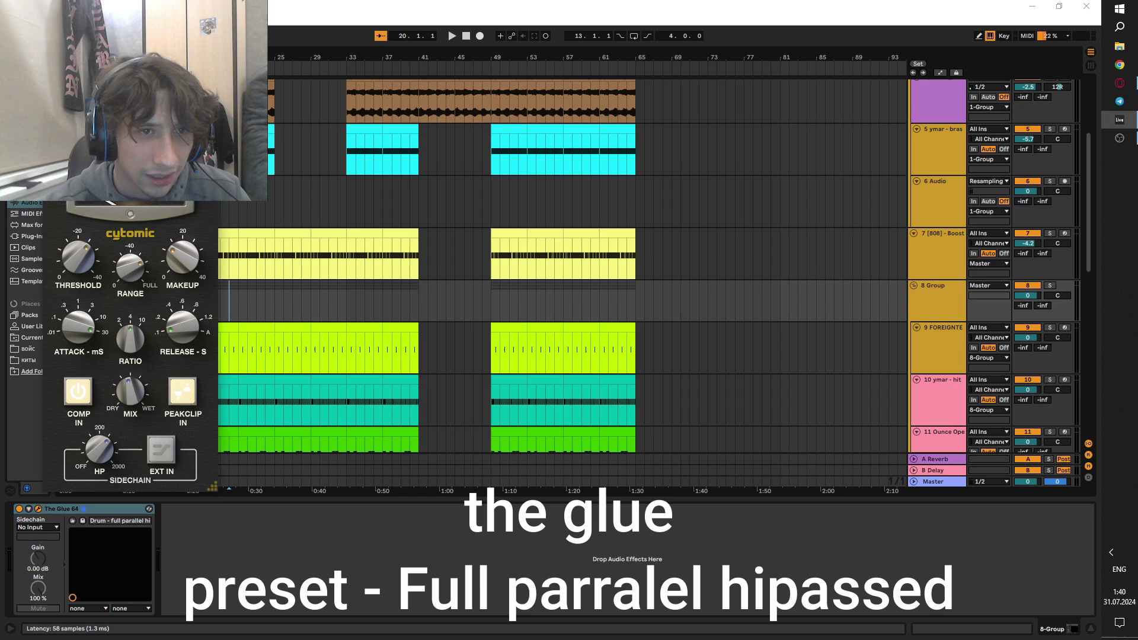
pyautogui.hotkey('ctrl', 'alt', 'p')
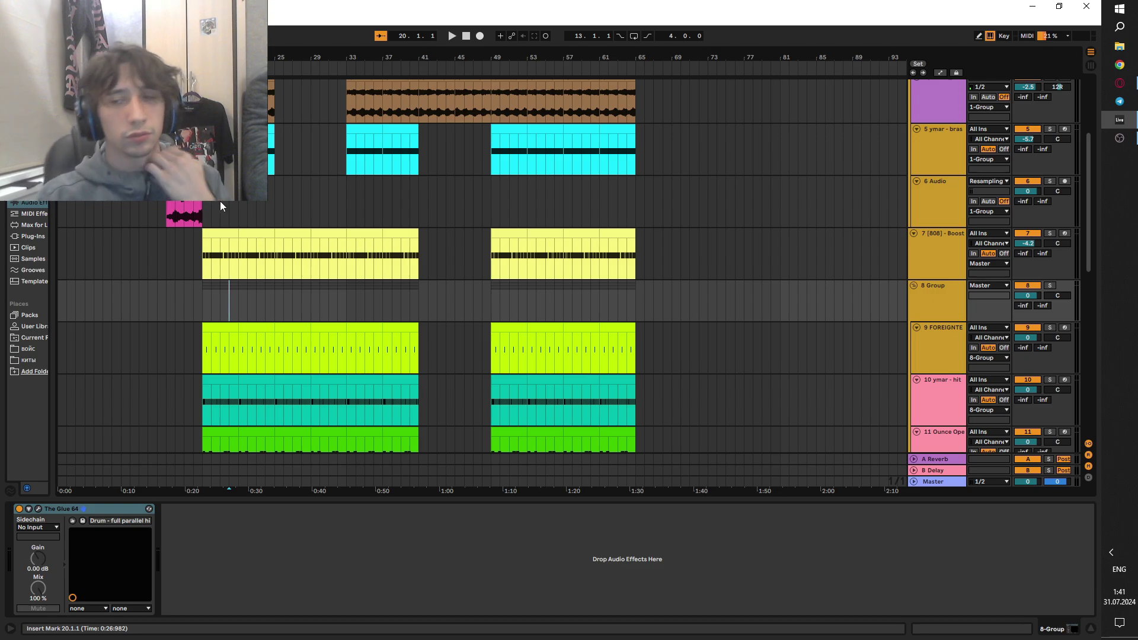
# - Inspect the FabFilter Pro-Q 3 curve and The Glue 64 settings on the Master, then hide the plugin windows
pyautogui.scroll(-10, 165, 276)
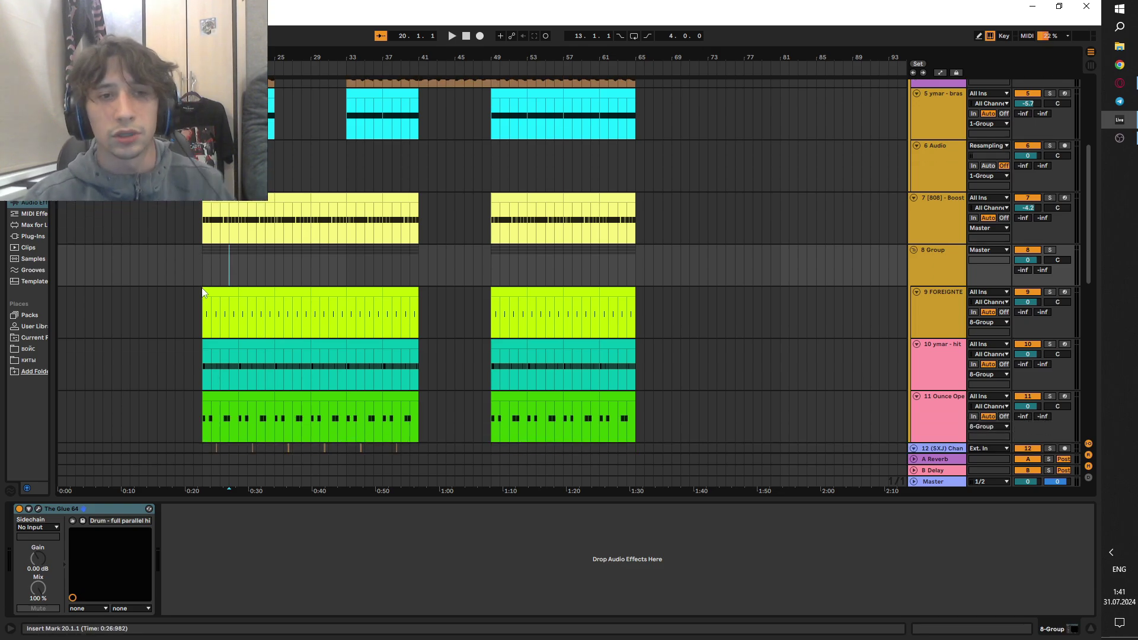
pyautogui.click(41, 508)
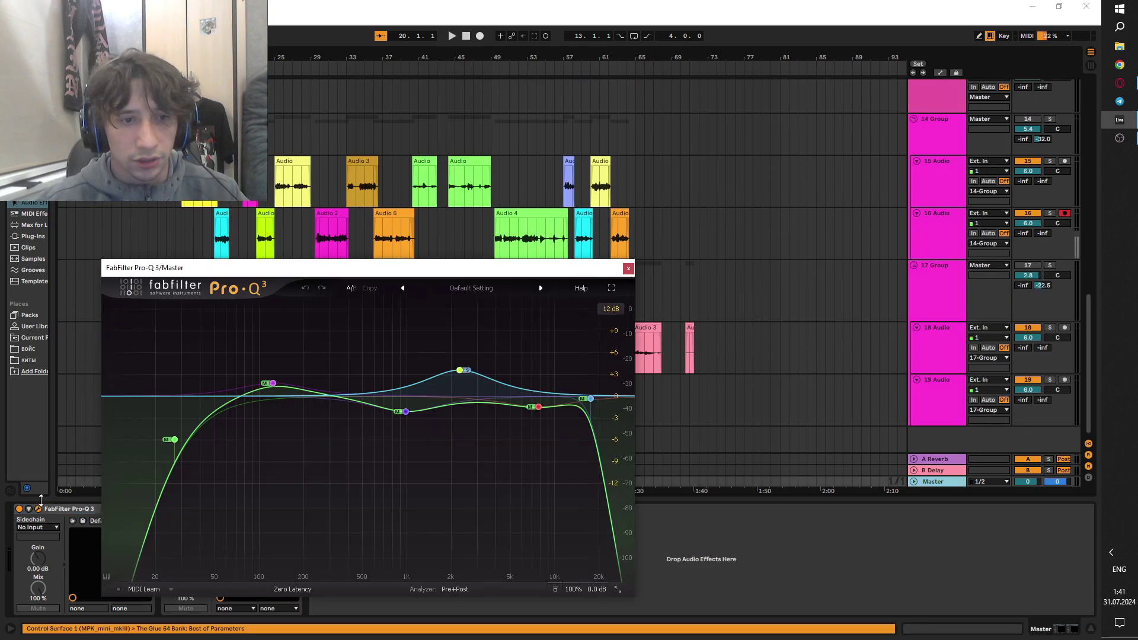
pyautogui.click(639, 268)
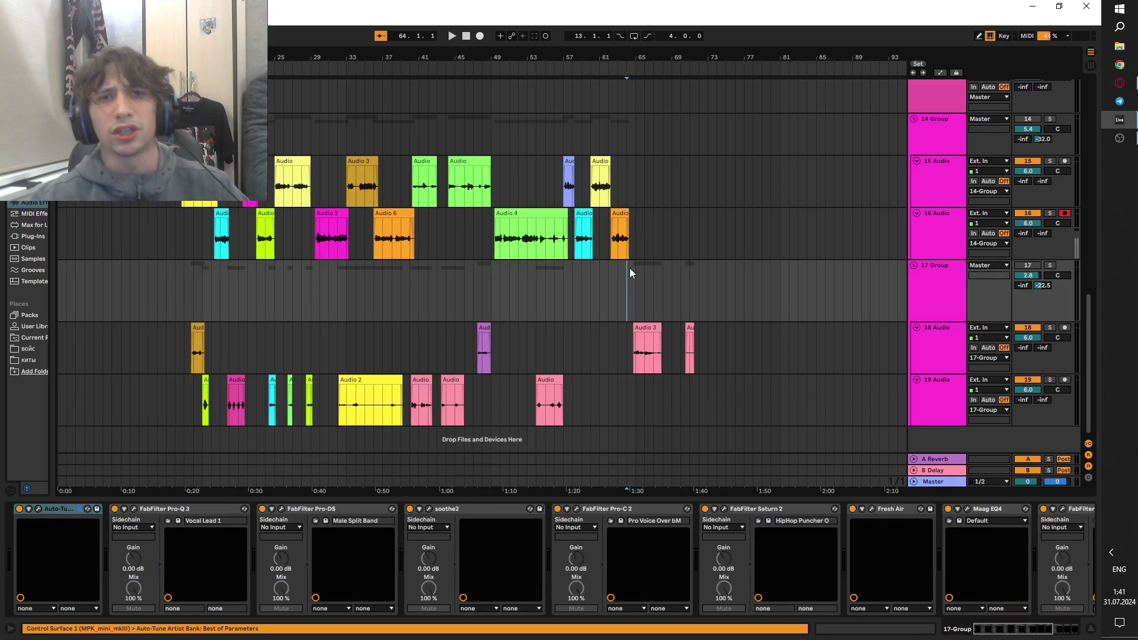
pyautogui.click(629, 268)
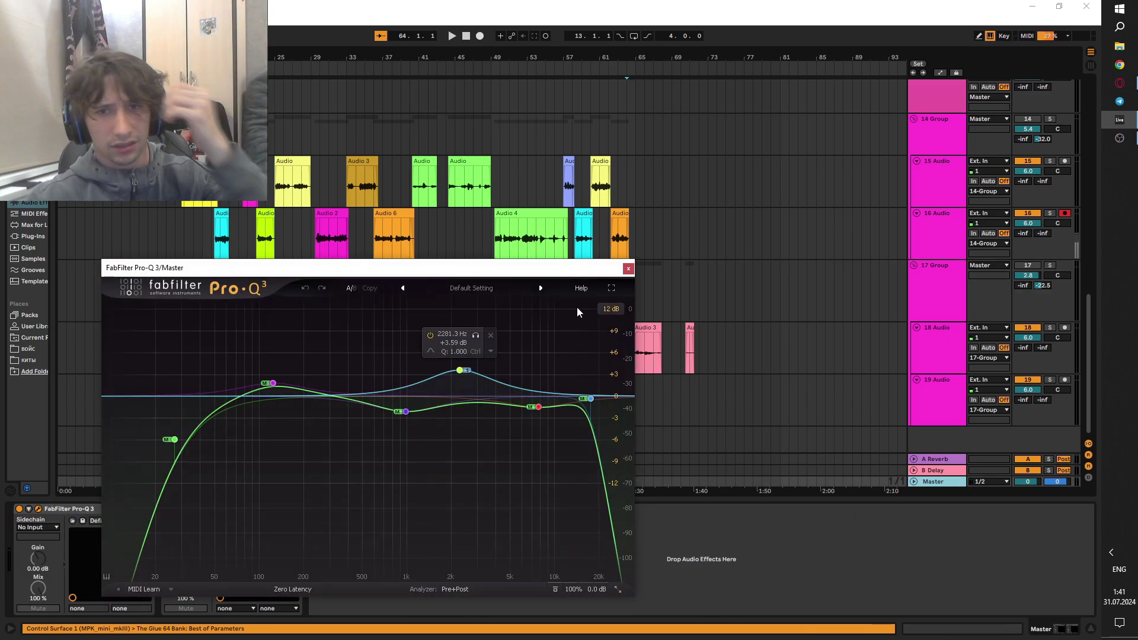
pyautogui.click(628, 268)
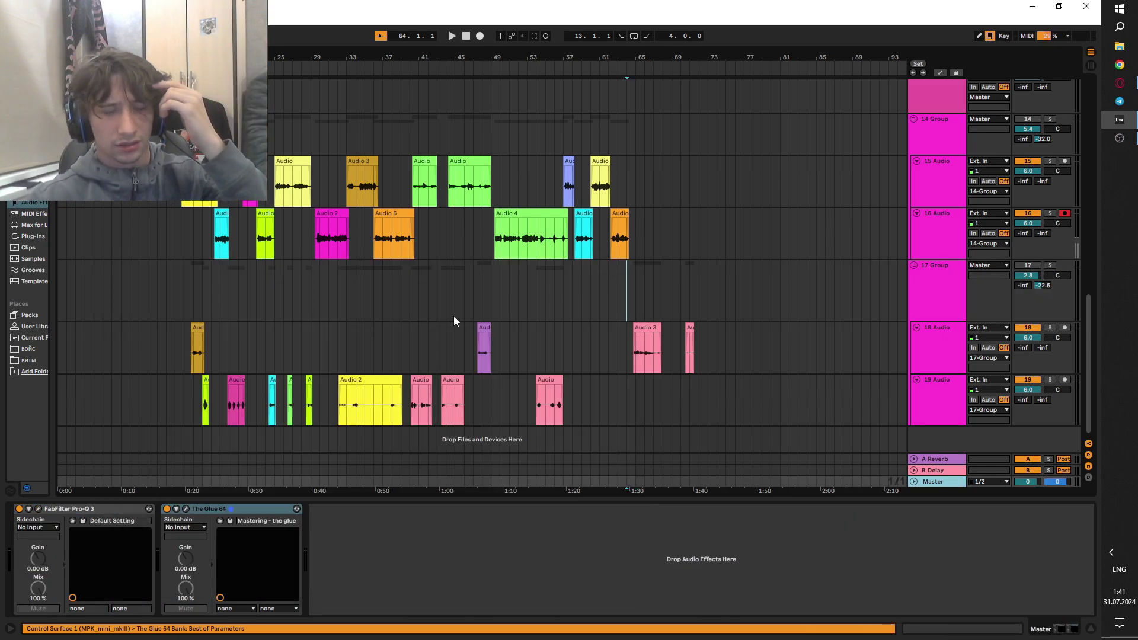
pyautogui.click(185, 508)
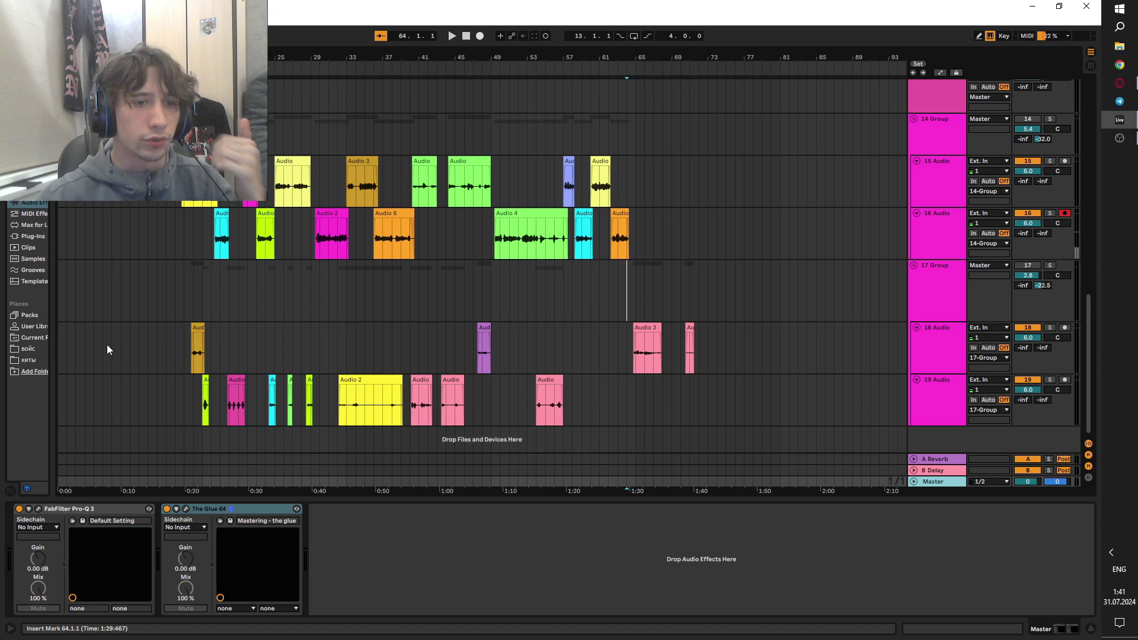
pyautogui.hotkey('ctrl', 'alt', 'p')
# - Bypass the Master's effects and The Glue 64 on Group 8, and play the beat from bars 17 and 19
pyautogui.scroll(10, 224, 290)
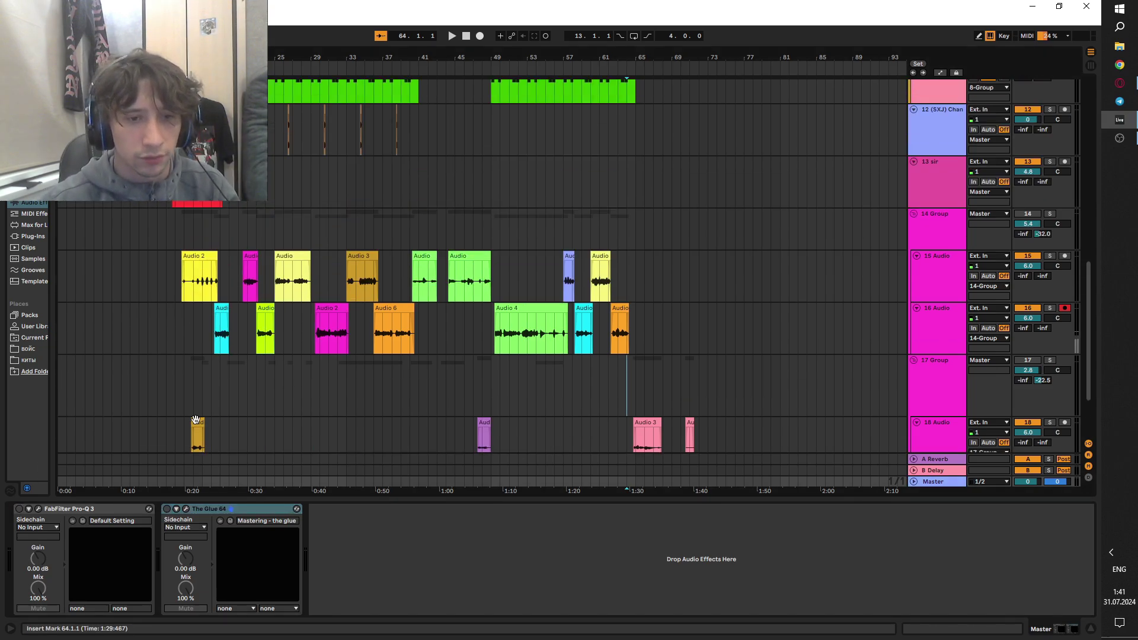
pyautogui.click(204, 293)
pyautogui.click(19, 508)
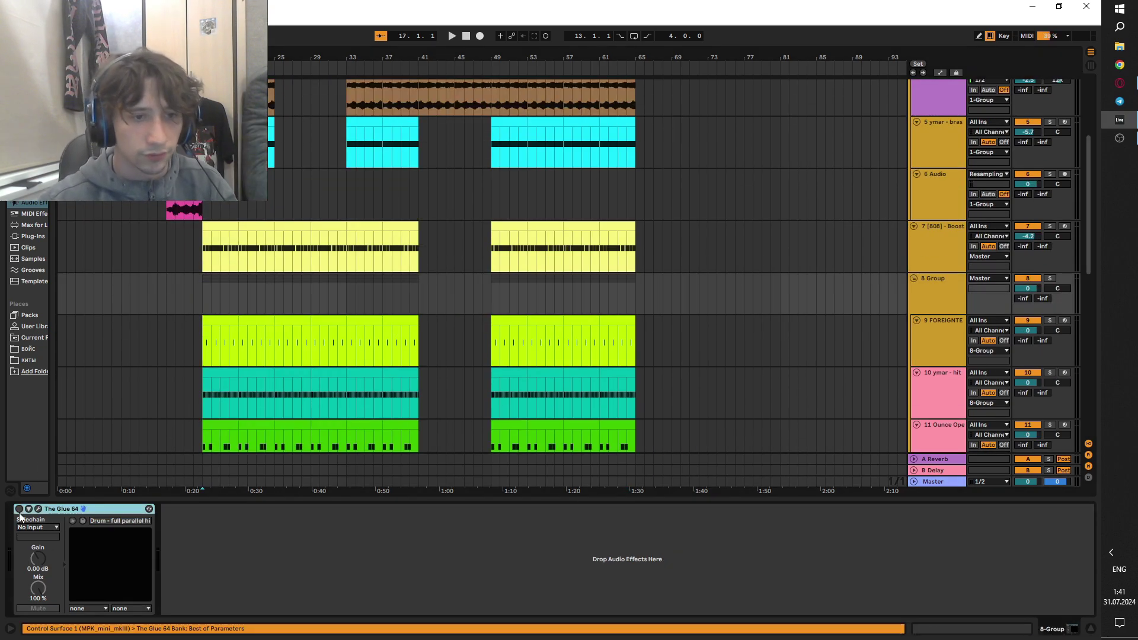
pyautogui.press('space')
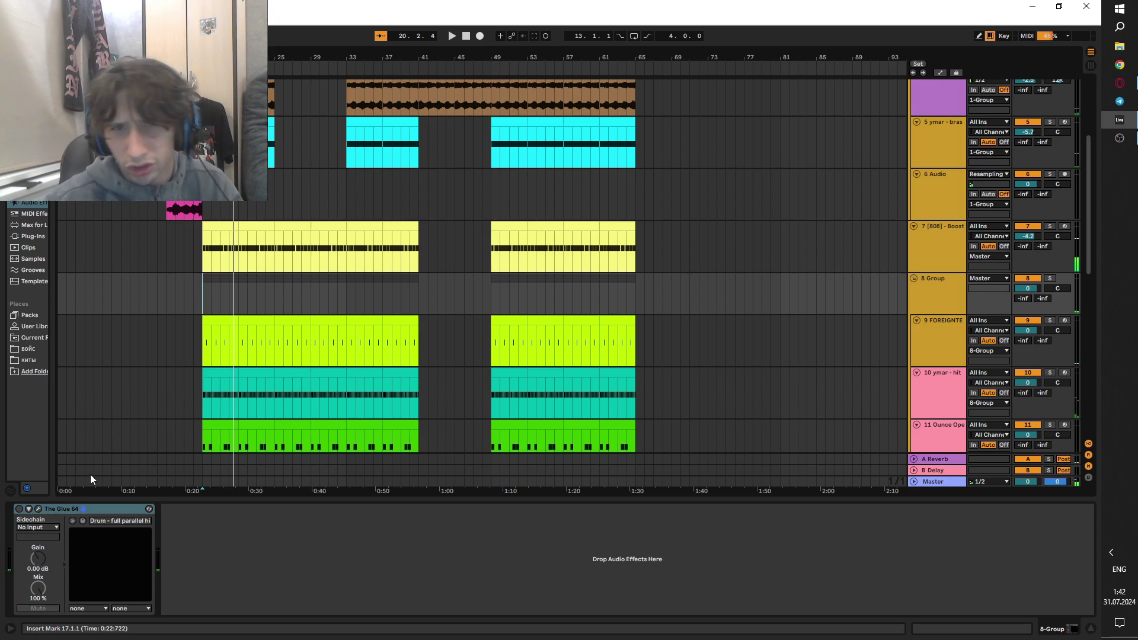
pyautogui.click(218, 296)
pyautogui.press('space')
# - Turn The Glue 64 on Group 8 back on and play the beat from bar 17 for comparison
pyautogui.click(941, 482)
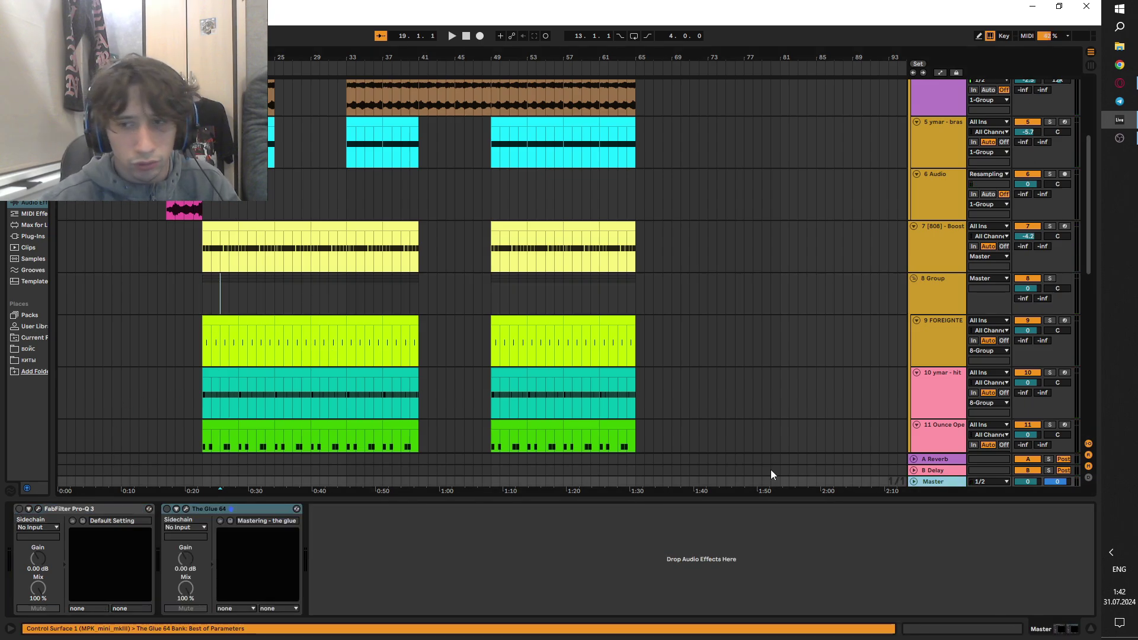
pyautogui.click(201, 291)
pyautogui.press('space')
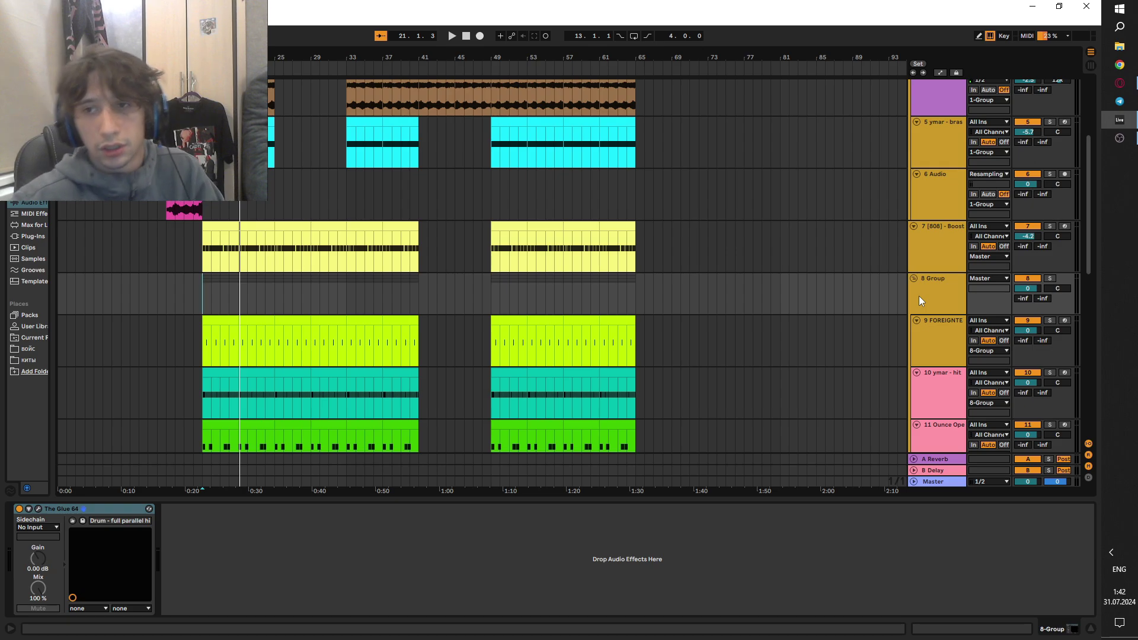
# - View the devices on the 808 track and the Master, then hide the device view
pyautogui.click(938, 245)
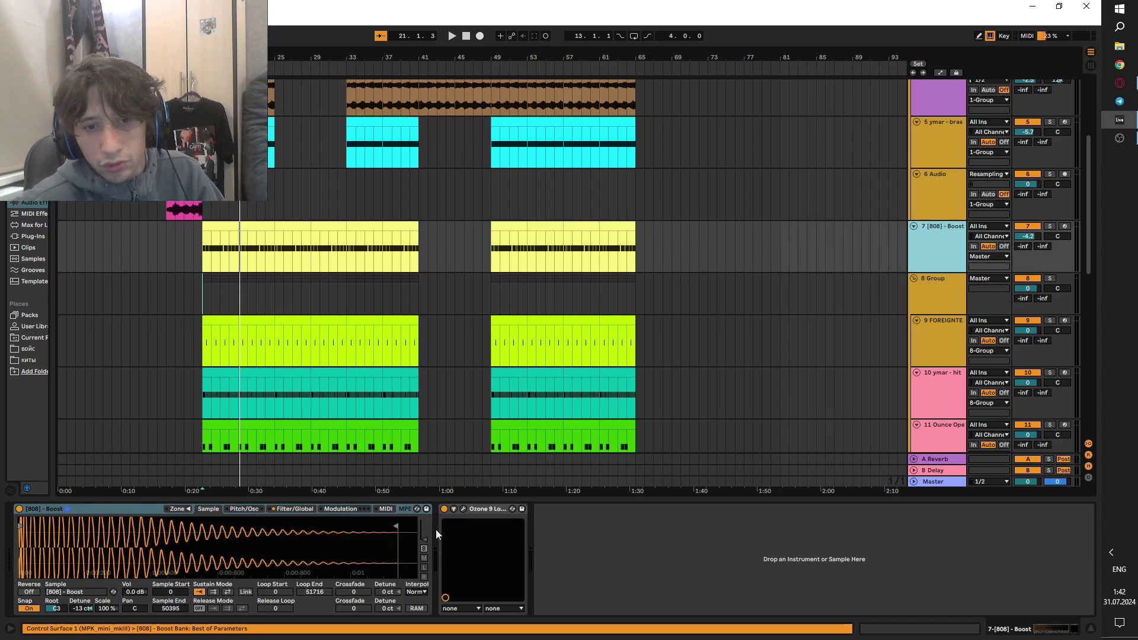
pyautogui.click(935, 482)
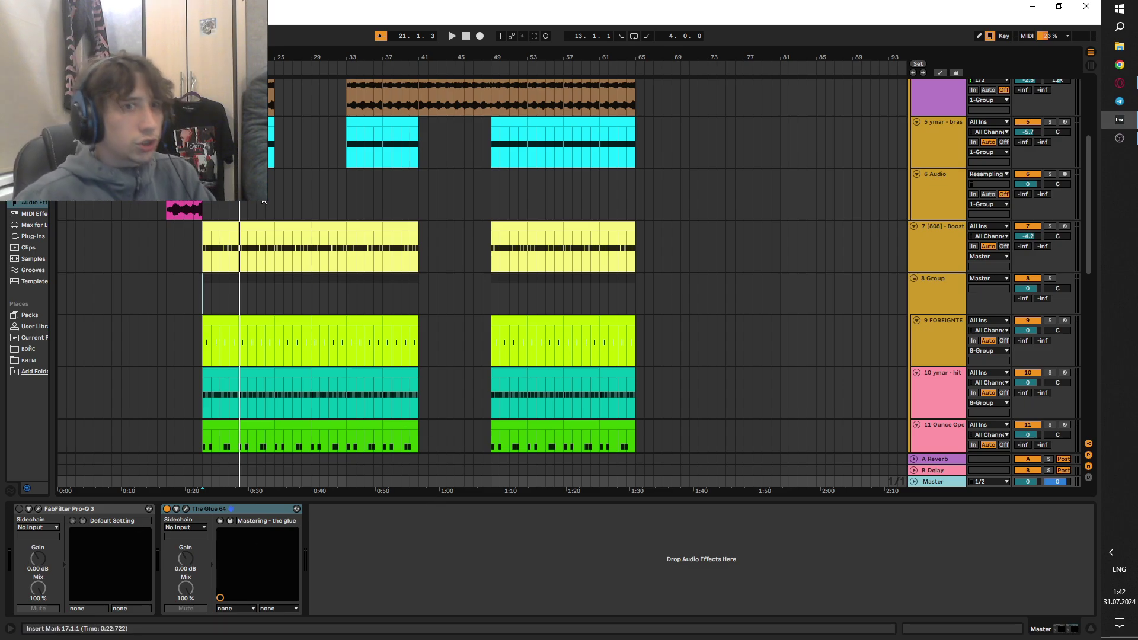
pyautogui.hotkey('ctrl', 'alt', 'l')
# - Place the insert marker at bar 13, where the intro audio clip on track 6 starts
pyautogui.scroll(3, 163, 303)
pyautogui.click(164, 304)
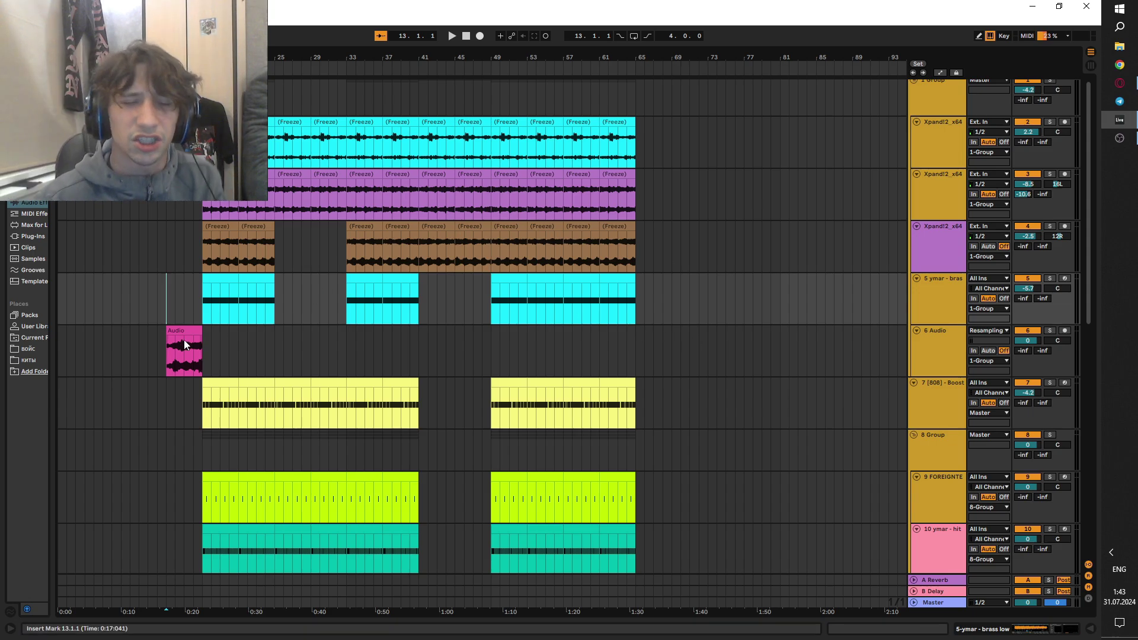
pyautogui.click(177, 330)
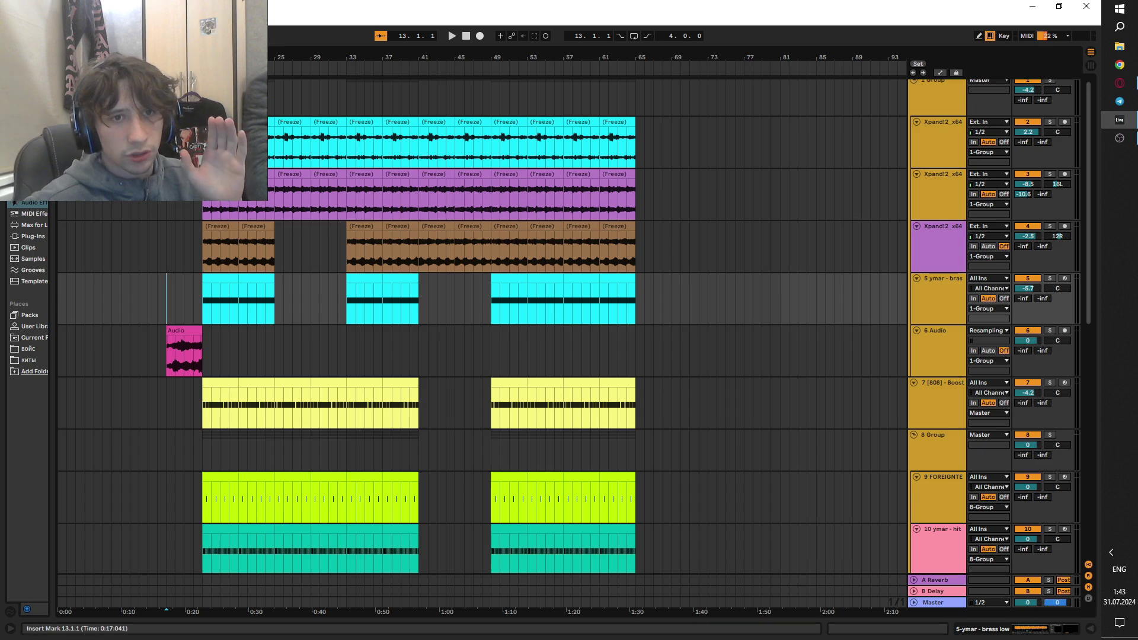
# - Select bars 17 to 25 of the melody clips across the tracks, and the same range on the first Xpand!2 track alone
pyautogui.moveTo(202, 210); pyautogui.dragTo(276, 262)
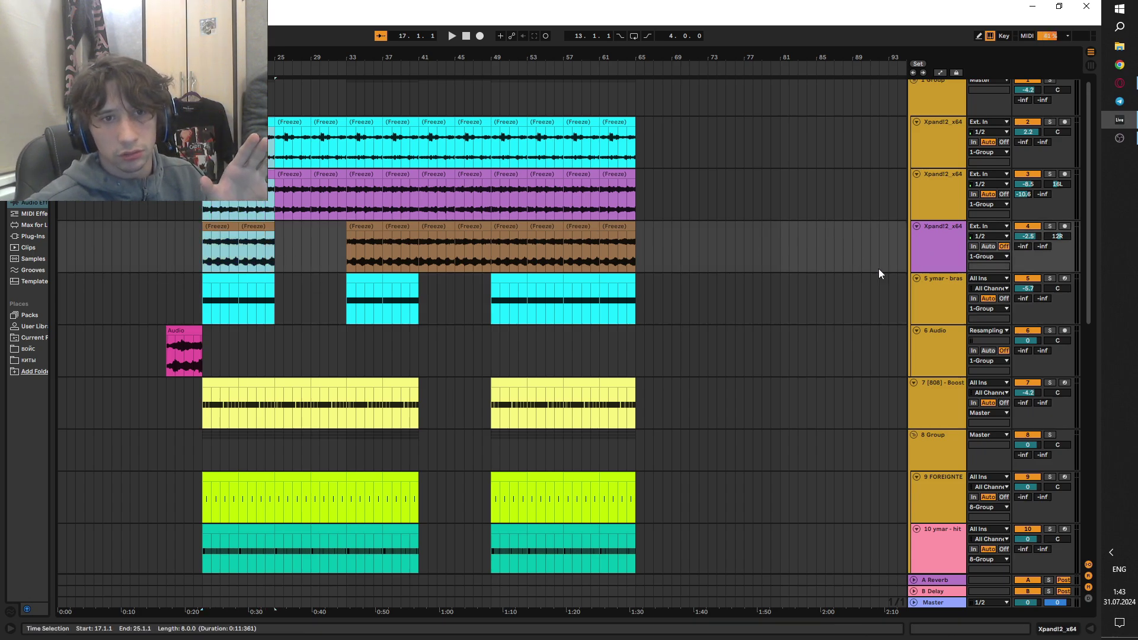
pyautogui.keyDown('shift'); pyautogui.click(276, 299); pyautogui.keyUp('shift')
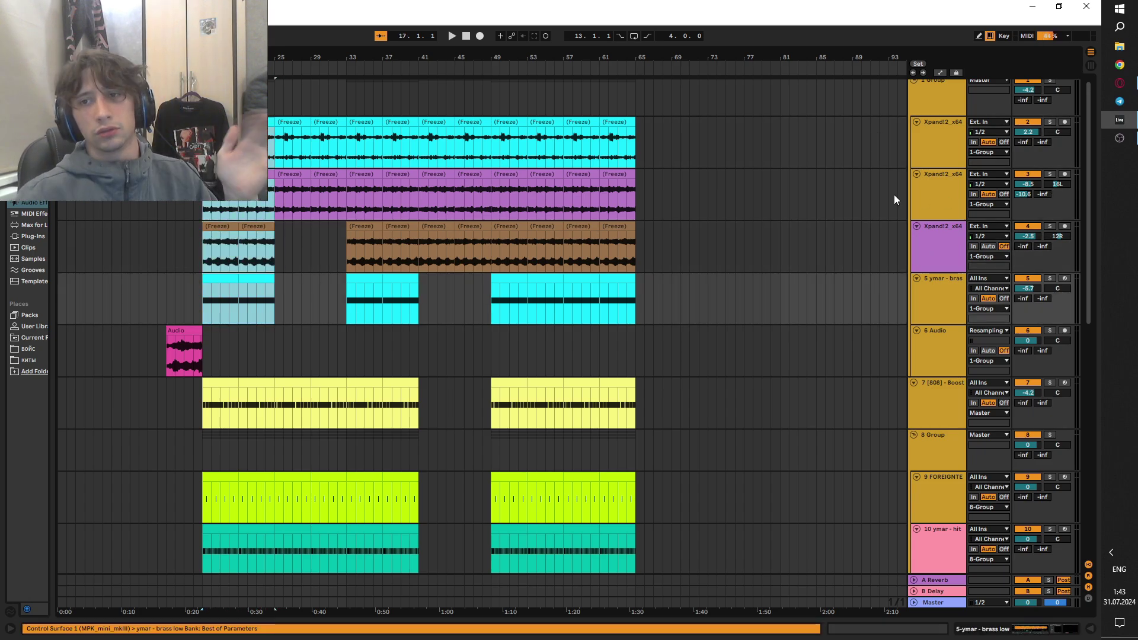
pyautogui.moveTo(275, 142); pyautogui.dragTo(212, 142)
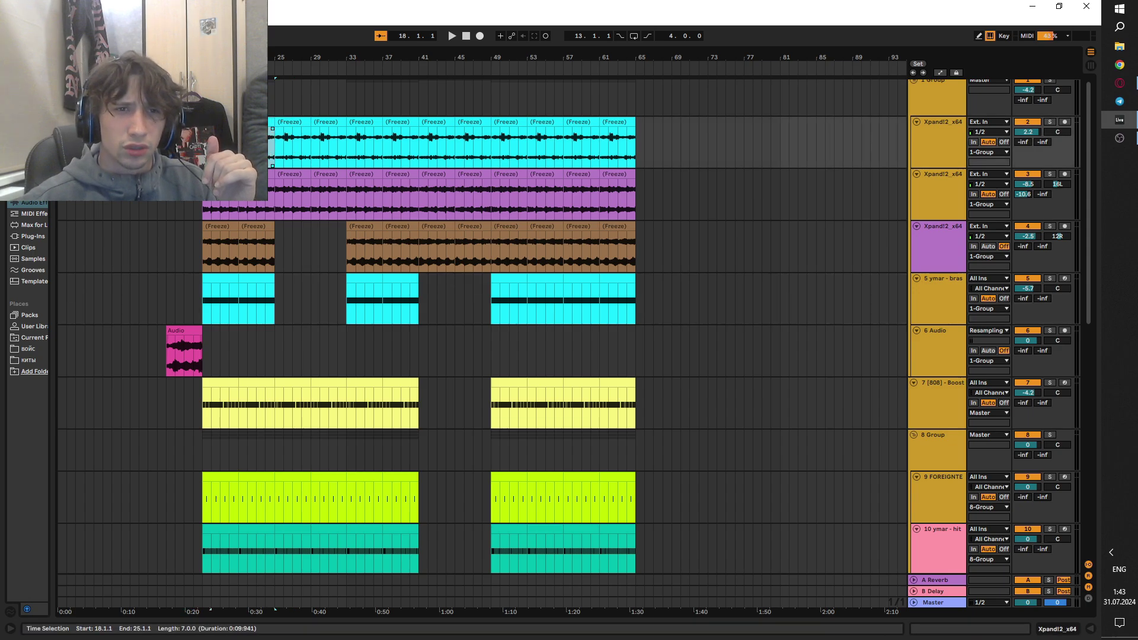
pyautogui.click(207, 143)
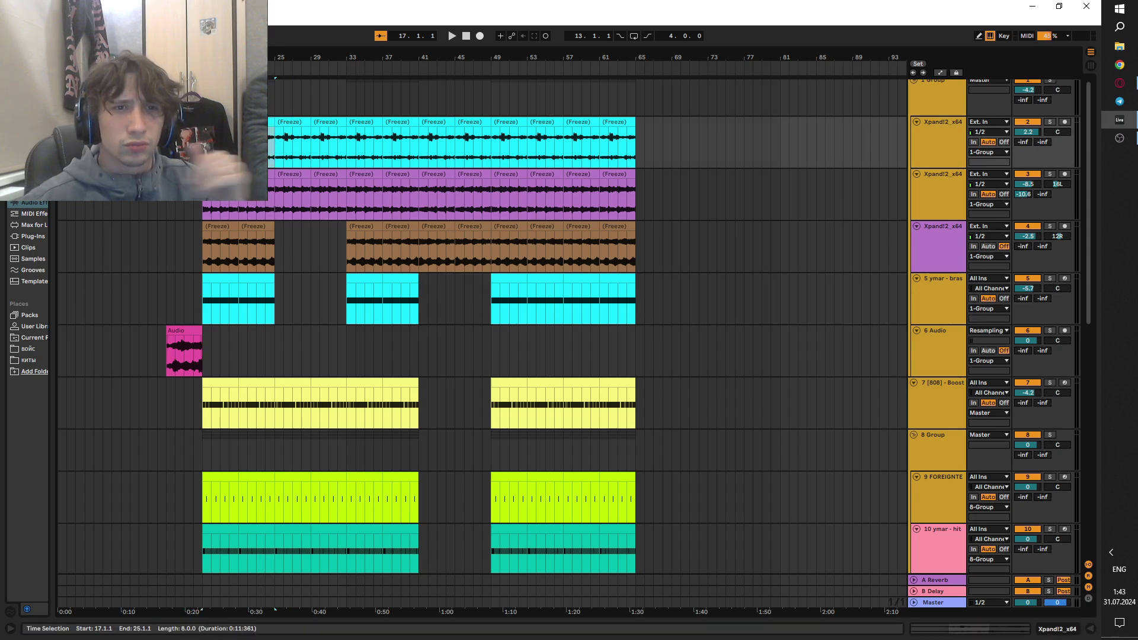
# - Insert an audio track below the first Xpand!2 track, set its input to Resampling and arm it for recording
pyautogui.rightClick(945, 154)
pyautogui.click(1007, 367)
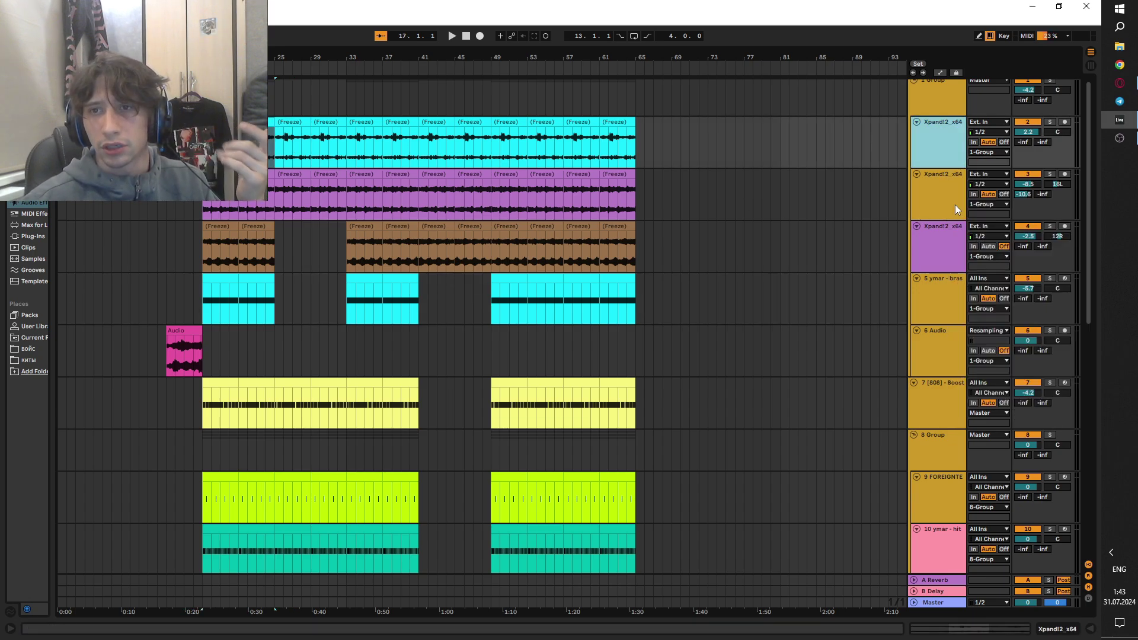
pyautogui.hotkey('ctrl', 't')
pyautogui.click(989, 193)
pyautogui.click(992, 212)
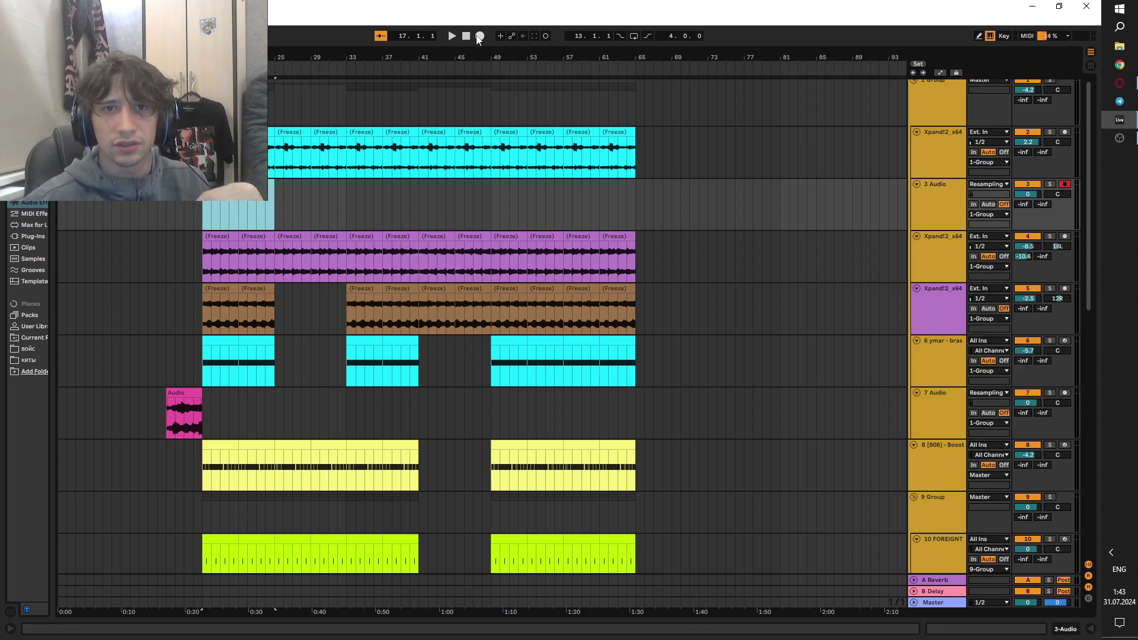
# - Solo the first Xpand!2 track and place the insert marker at bar 17 on the new audio track
pyautogui.click(208, 202)
pyautogui.moveTo(203, 155); pyautogui.dragTo(308, 163)
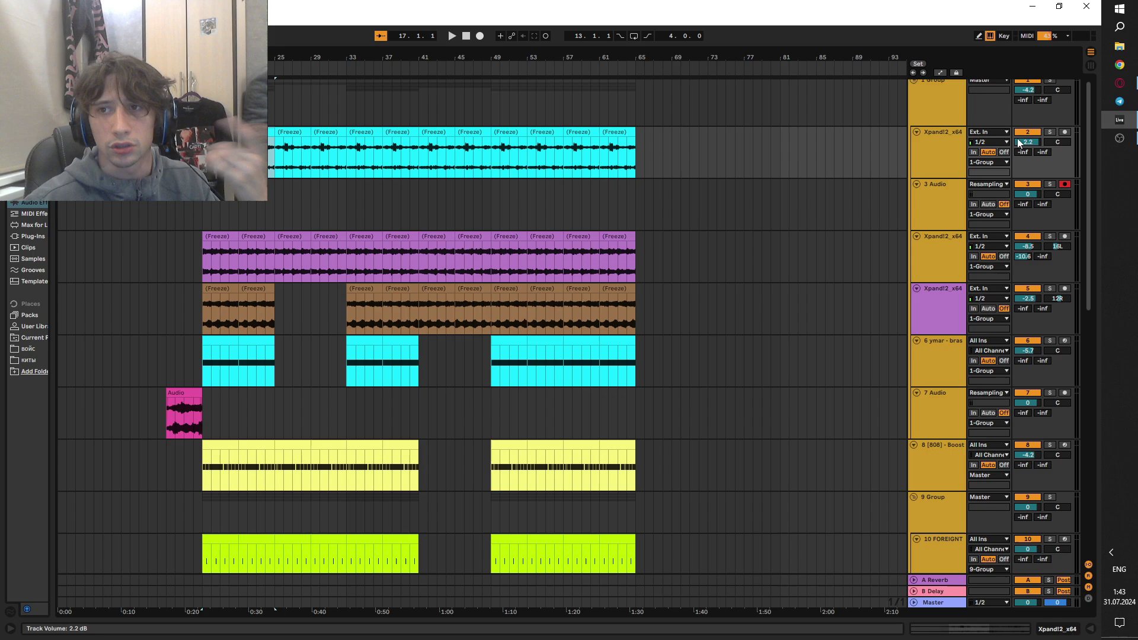
pyautogui.click(1049, 131)
pyautogui.click(207, 202)
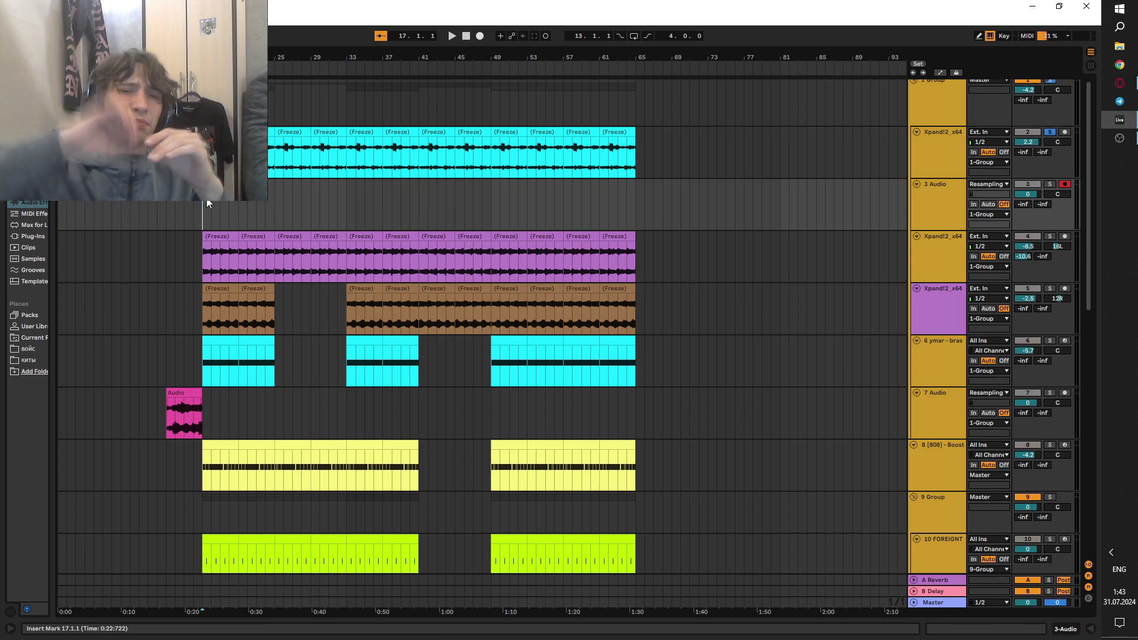
# - Place the insert marker at bar 13, and show the automation lanes briefly before hiding them again
pyautogui.click(166, 378)
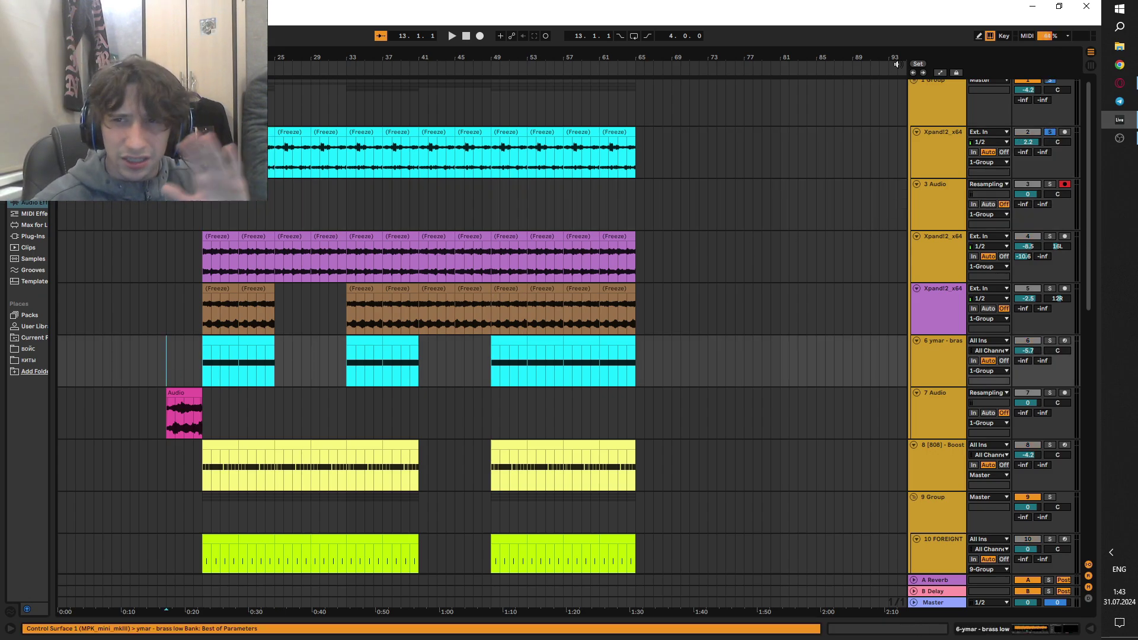
pyautogui.click(940, 73)
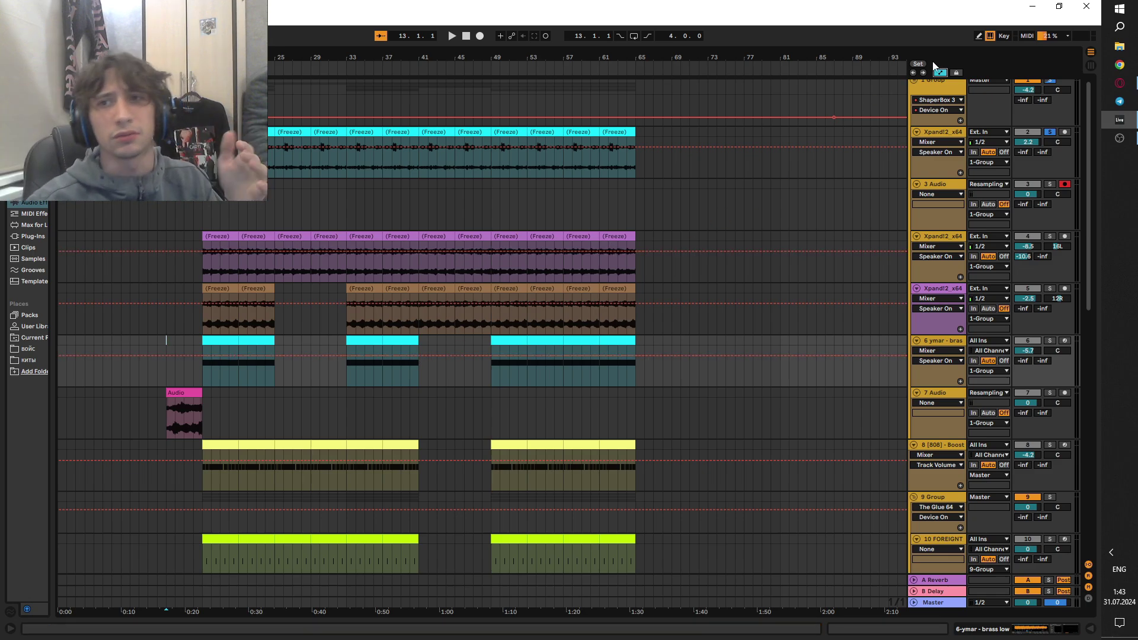
pyautogui.click(941, 74)
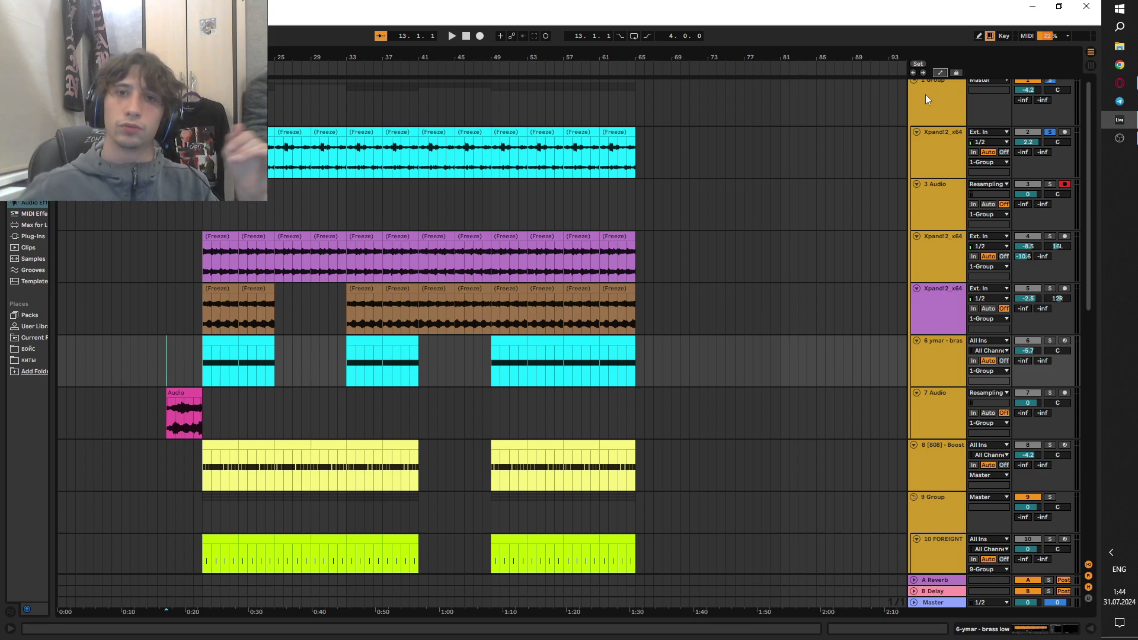
# - Unsolo the first Xpand!2 track and undo the insertion of the resampling audio track
pyautogui.click(1048, 131)
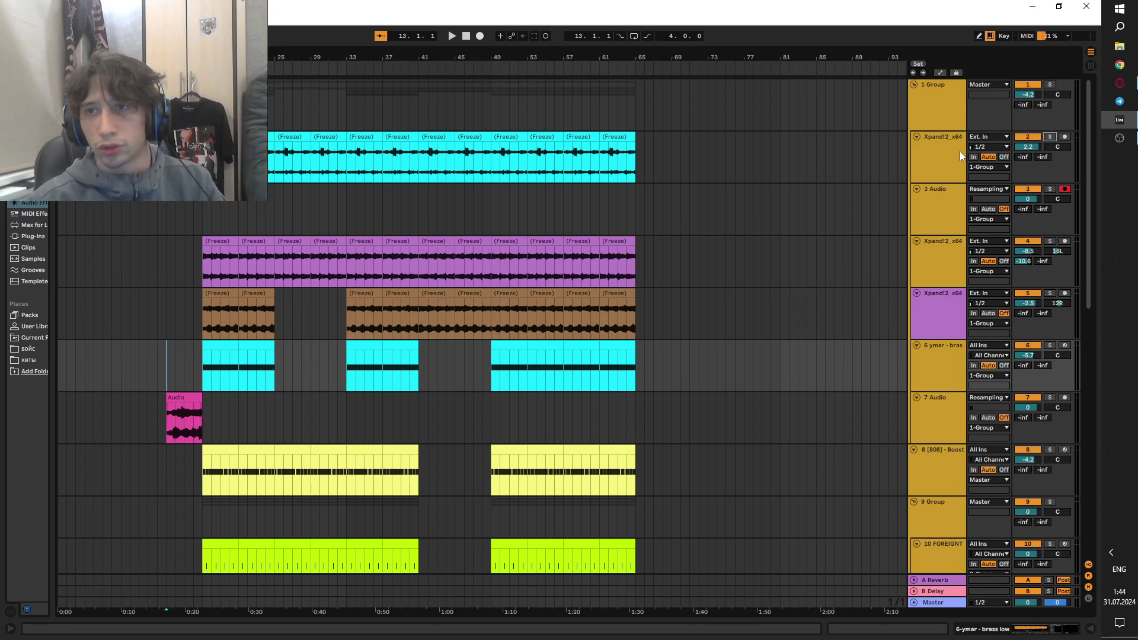
pyautogui.hotkey('ctrl', 'z')
# - Play the beat from bar 13, and turn on vocal groups 14 and 17
pyautogui.press('space')
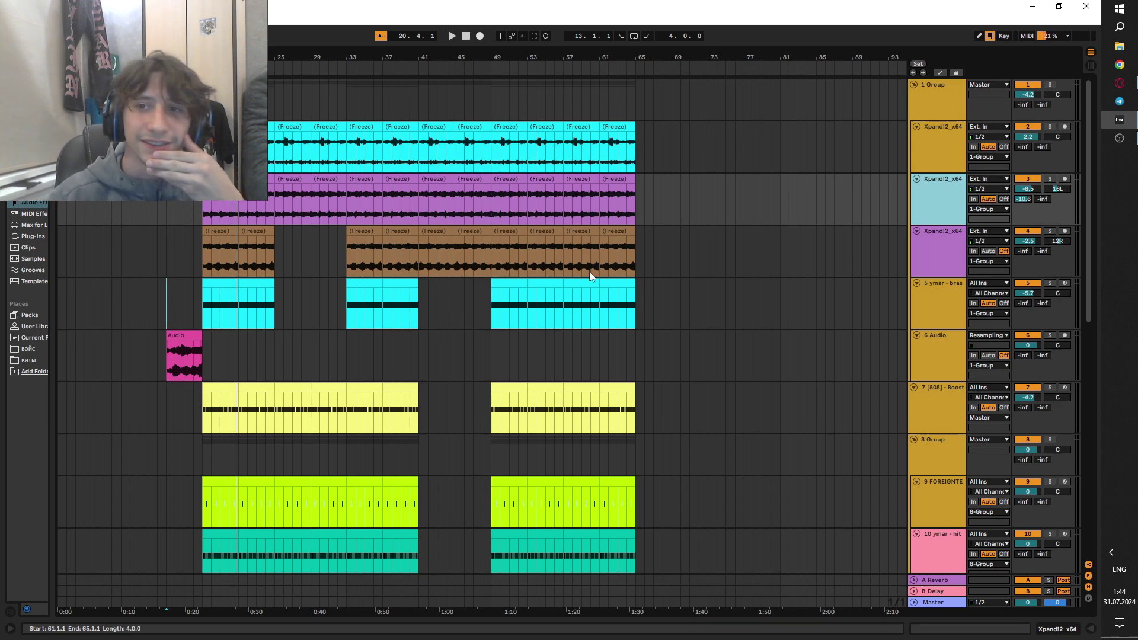
pyautogui.scroll(-6, 533, 296)
pyautogui.scroll(-7, 404, 410)
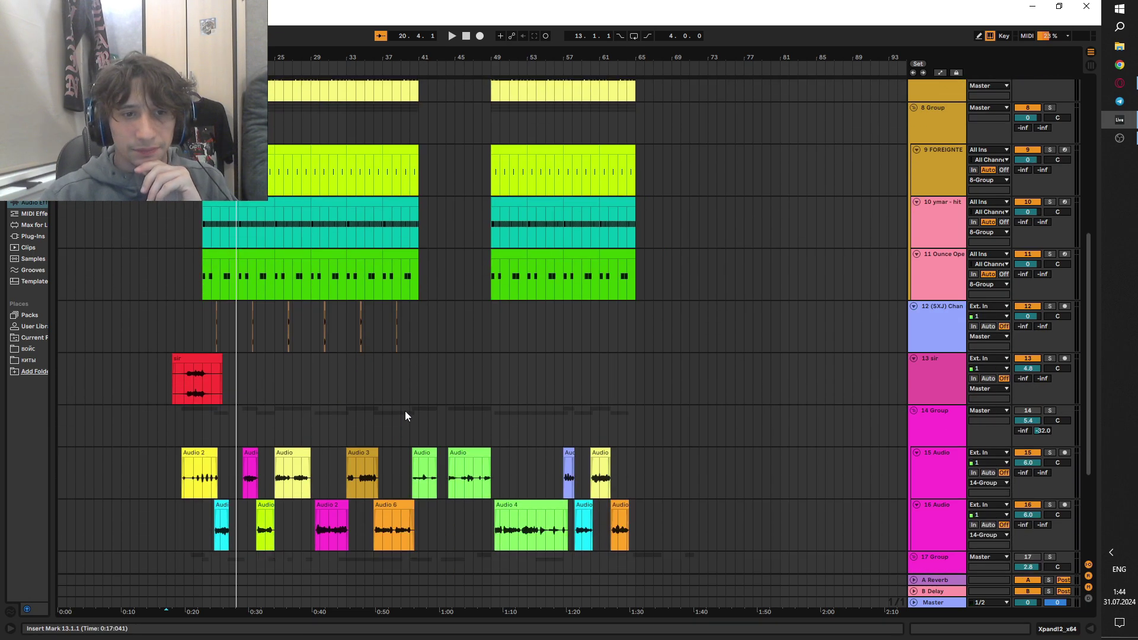
pyautogui.scroll(4, 311, 417)
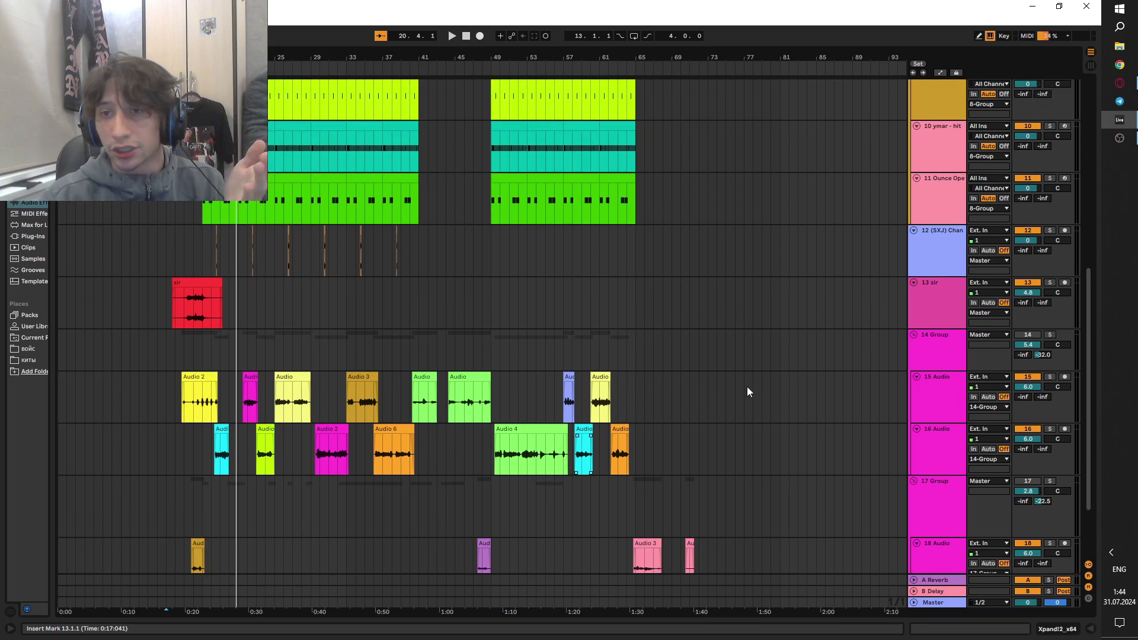
pyautogui.scroll(-1, 1030, 392)
pyautogui.scroll(-1, 1025, 463)
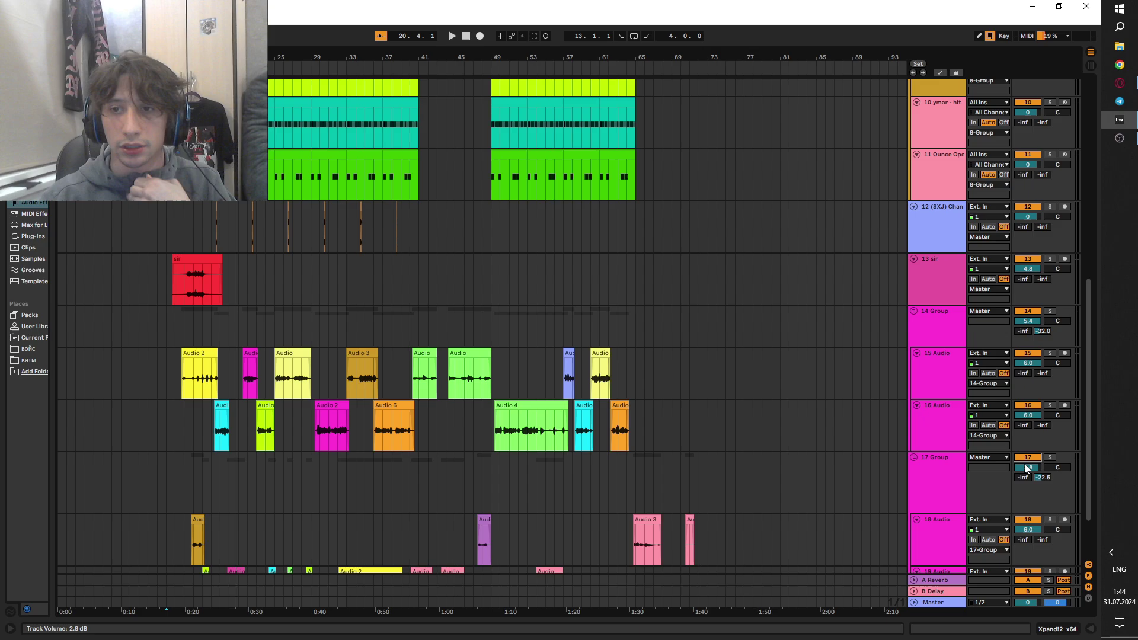
# - View the Master's devices, and the effect chain on vocal group 14
pyautogui.click(941, 607)
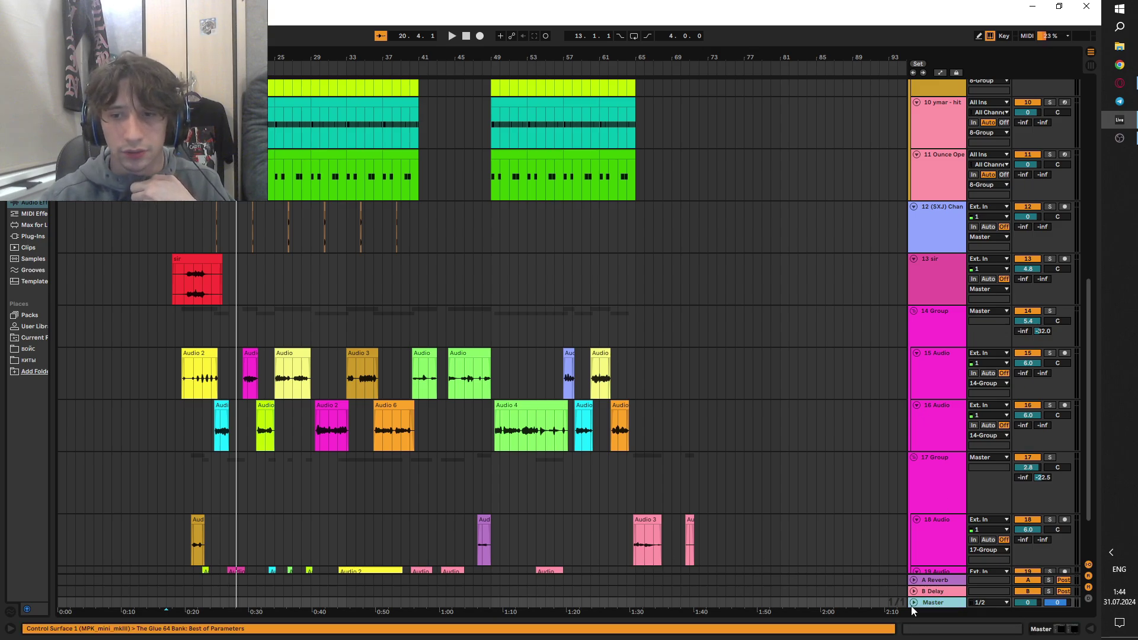
pyautogui.doubleClick(912, 610)
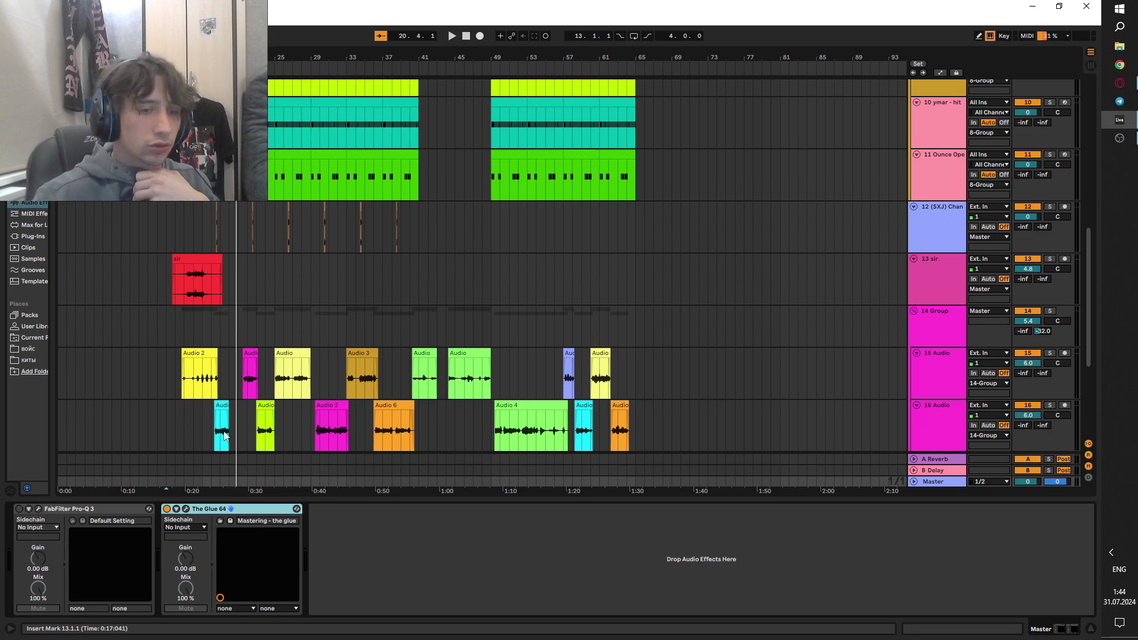
pyautogui.scroll(-5, 305, 394)
pyautogui.click(158, 274)
pyautogui.click(170, 501)
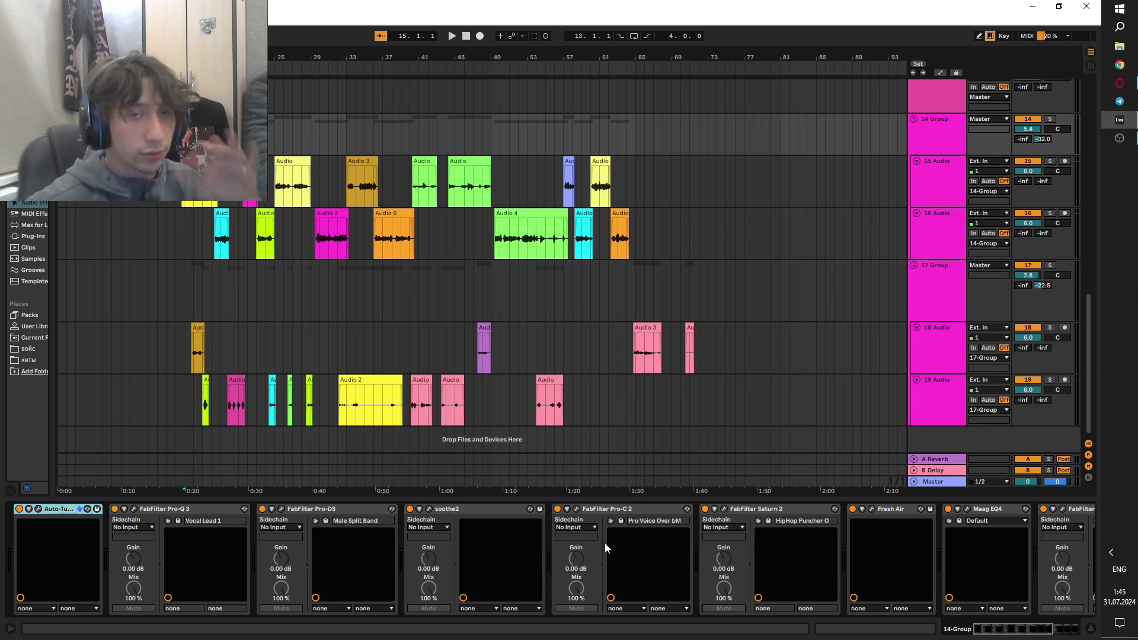
# - Delete the section from 15.2.1 to 15.4.1 of the first vocal clip on track 15
pyautogui.press('+')
pyautogui.press('+')
pyautogui.press('+')
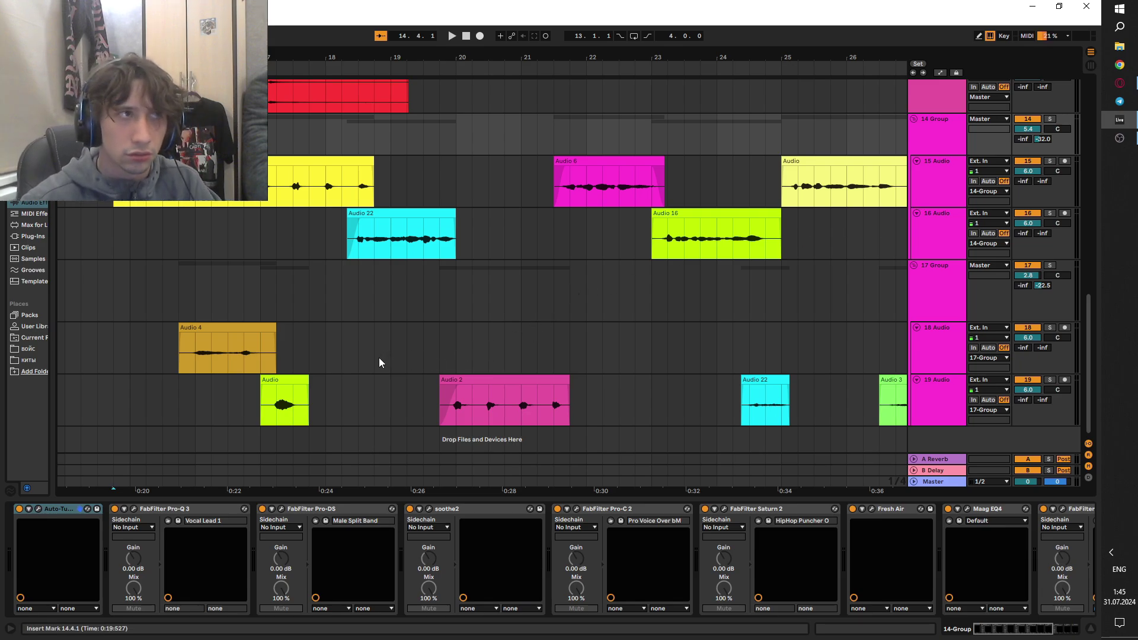
pyautogui.click(173, 201)
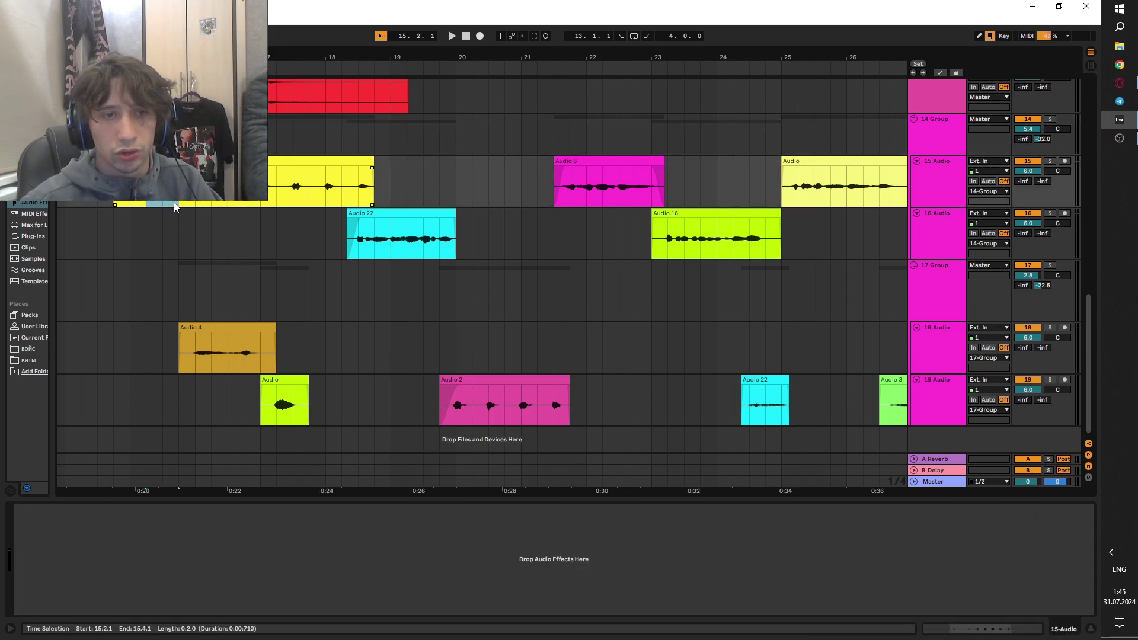
pyautogui.click(187, 207)
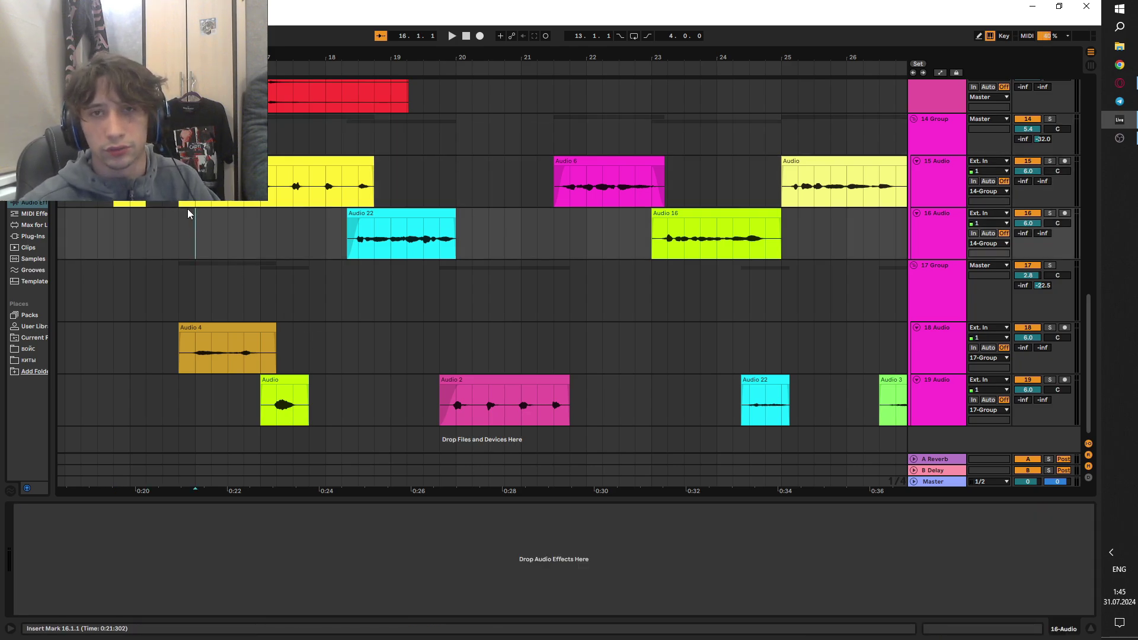
# - Lengthen the fade-in slightly on the magenta Audio 6 vocal clip on track 15
pyautogui.scroll(3, 570, 159)
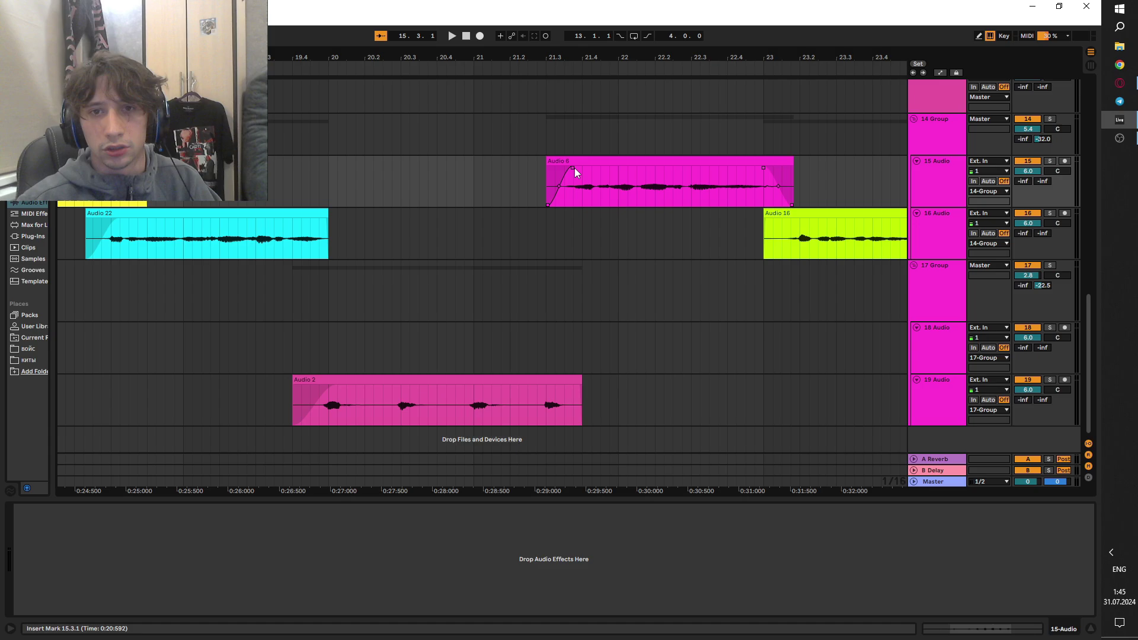
pyautogui.moveTo(548, 179); pyautogui.dragTo(573, 179)
pyautogui.click(798, 179)
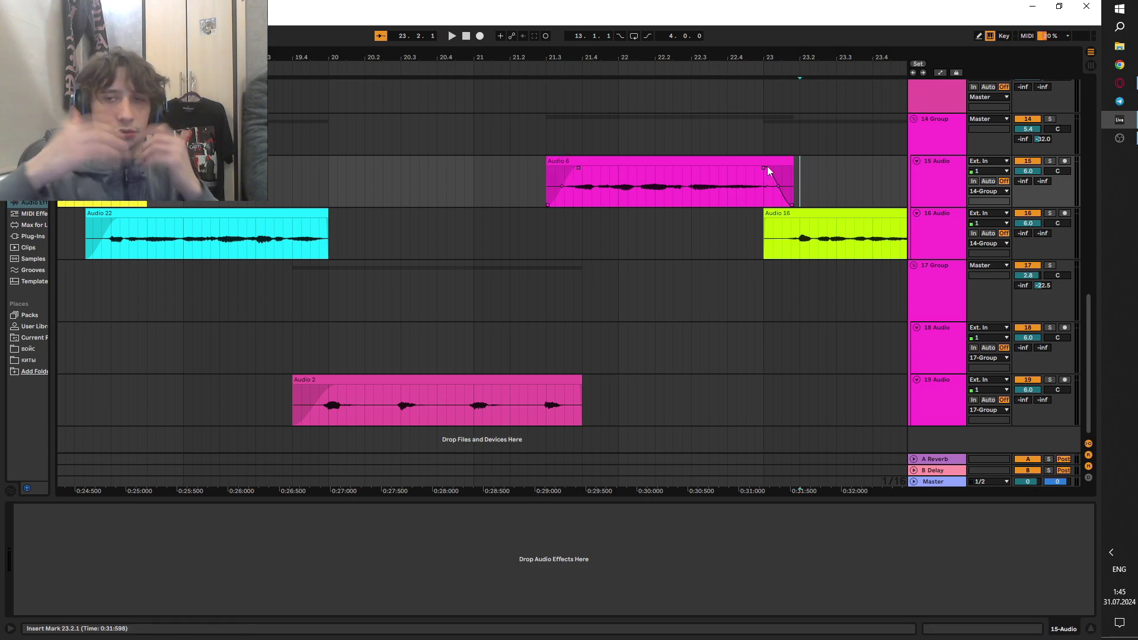
# - View the FabFilter Pro-Q 3 equalizer curve on vocal group 14, and close the plug-in window
pyautogui.press('-')
pyautogui.click(408, 134)
pyautogui.press('-')
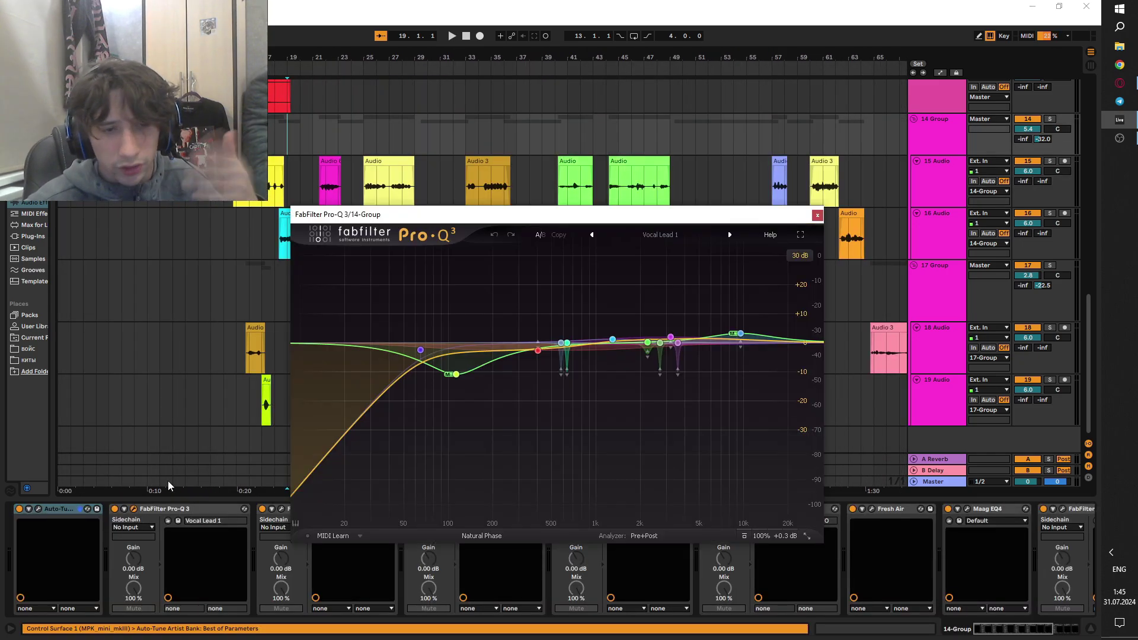
pyautogui.click(817, 214)
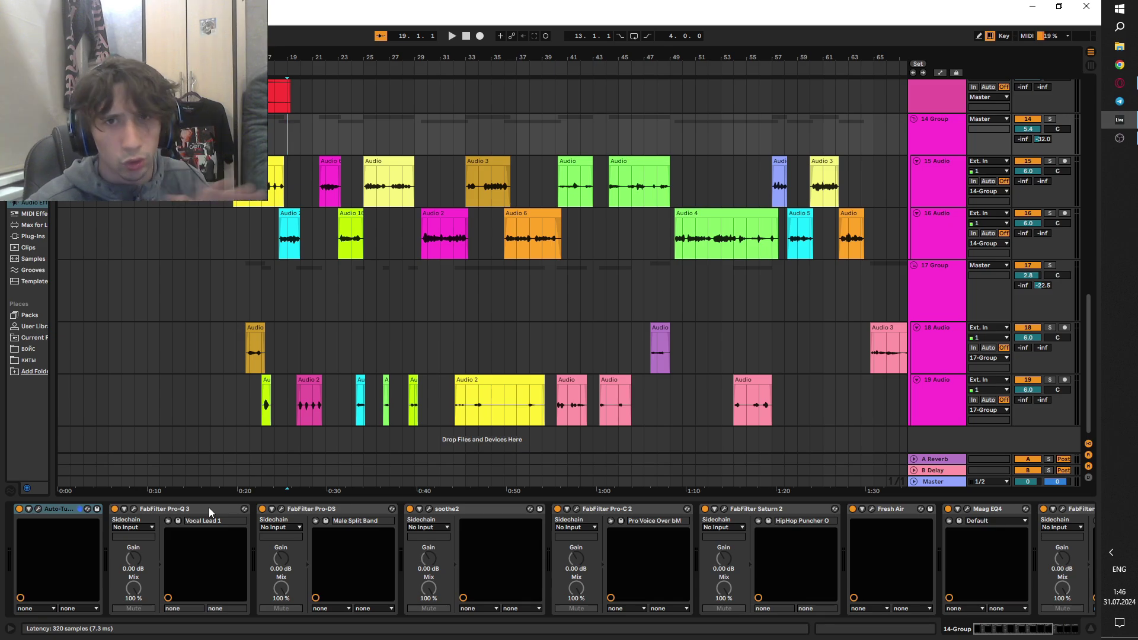
# - Reopen FabFilter Pro-Q 3 on vocal group 14, view its phase mode options, and close it
pyautogui.click(146, 508)
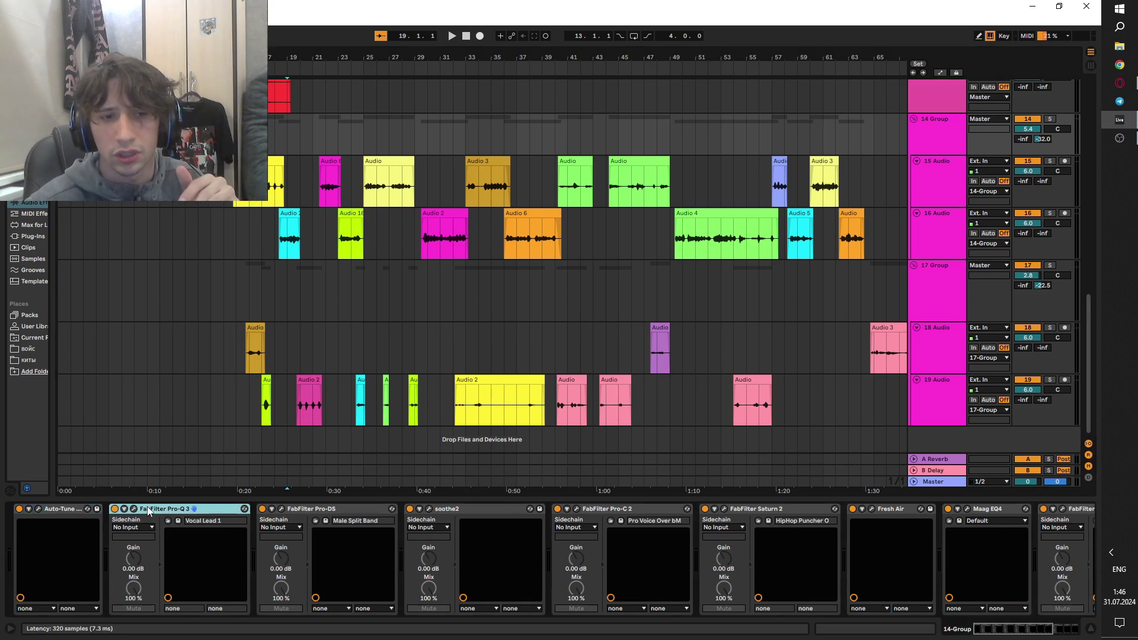
pyautogui.click(134, 509)
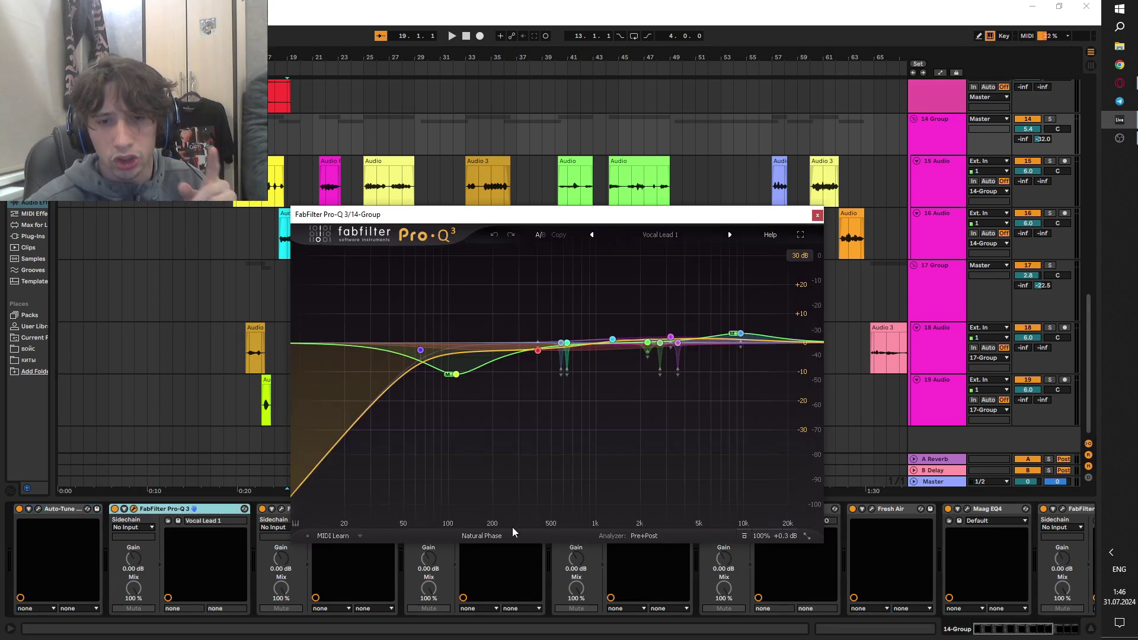
pyautogui.click(513, 532)
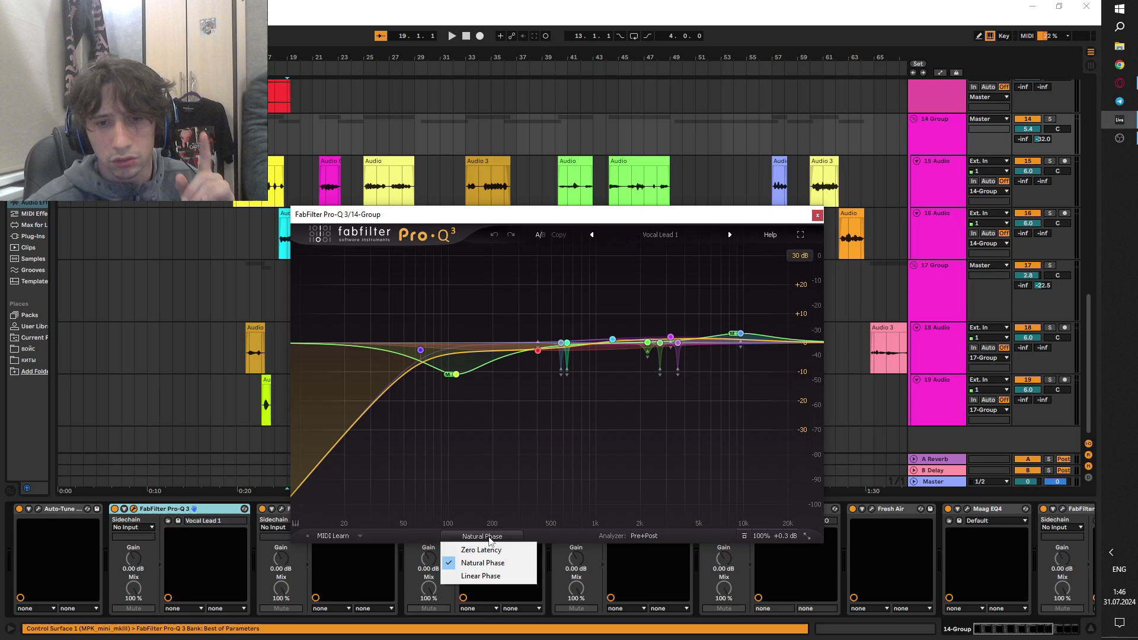
pyautogui.click(817, 216)
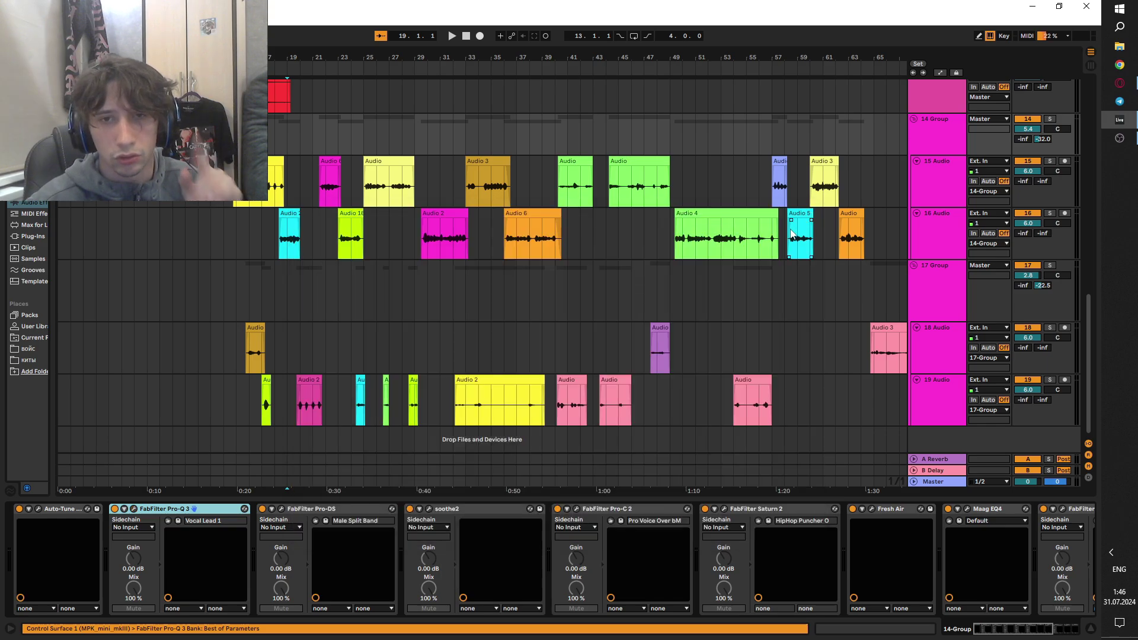
# - Open FabFilter Pro-DS on vocal group 14, view its Single Vocal presets, and close it
pyautogui.click(282, 510)
pyautogui.click(587, 254)
pyautogui.moveTo(602, 285)
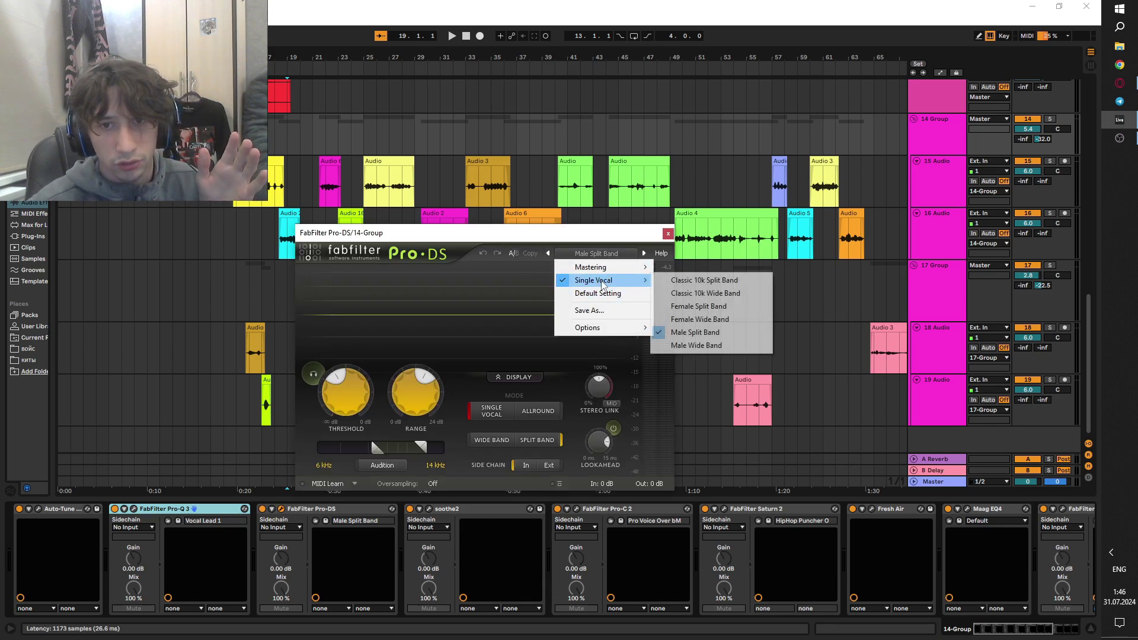
pyautogui.click(668, 233)
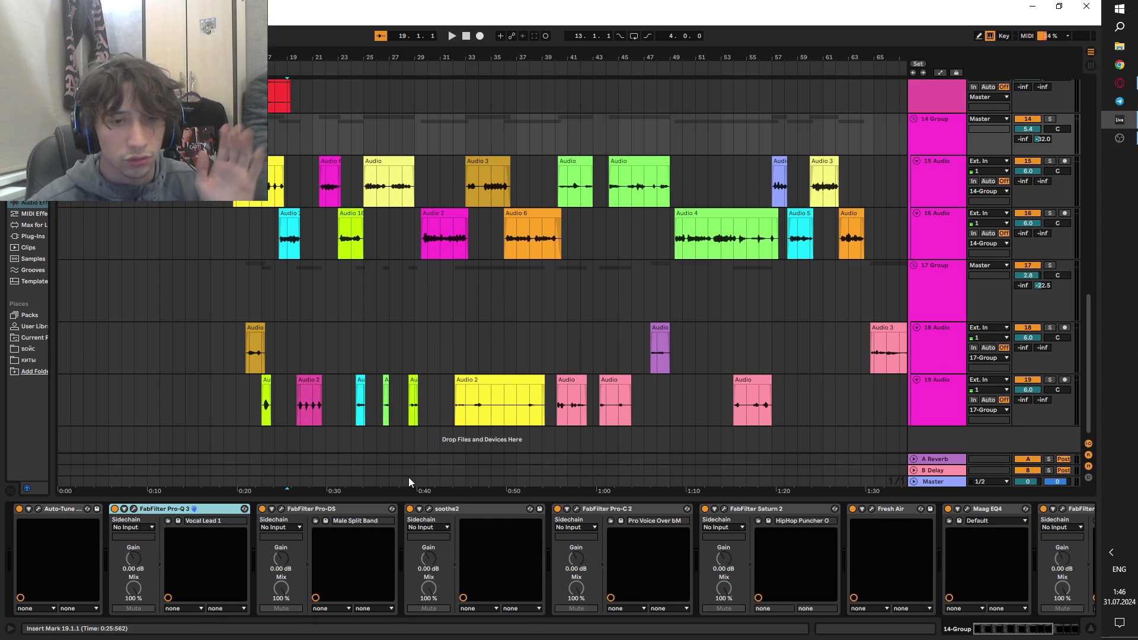
# - Look at soothe2 on vocal group 14, and open the Fresh Air plug-in further along the chain
pyautogui.click(453, 509)
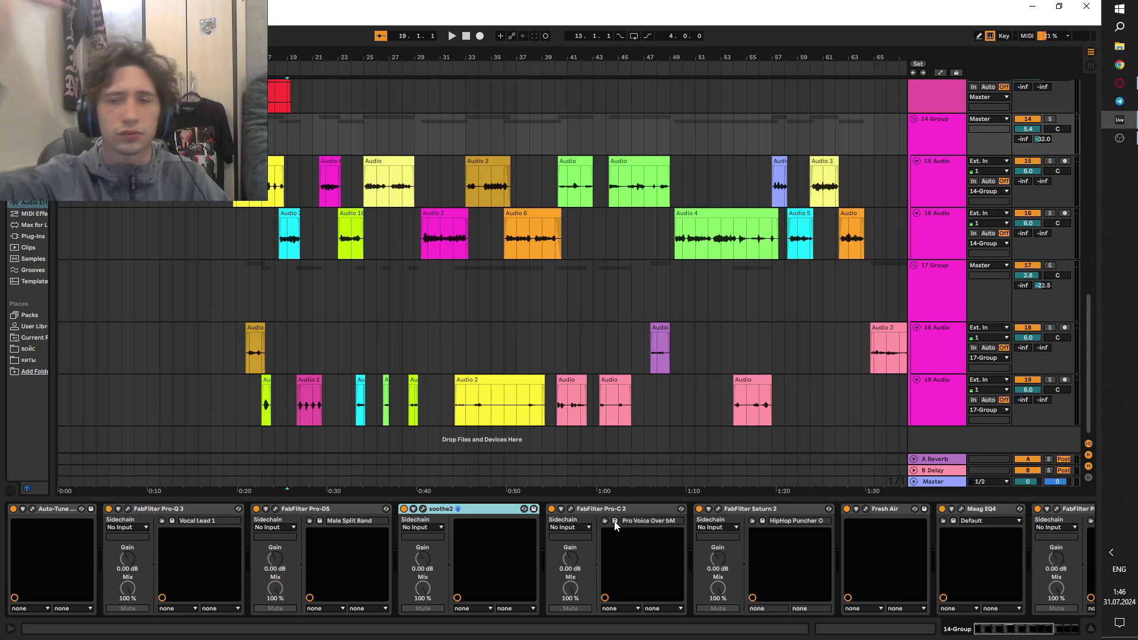
pyautogui.click(1013, 632)
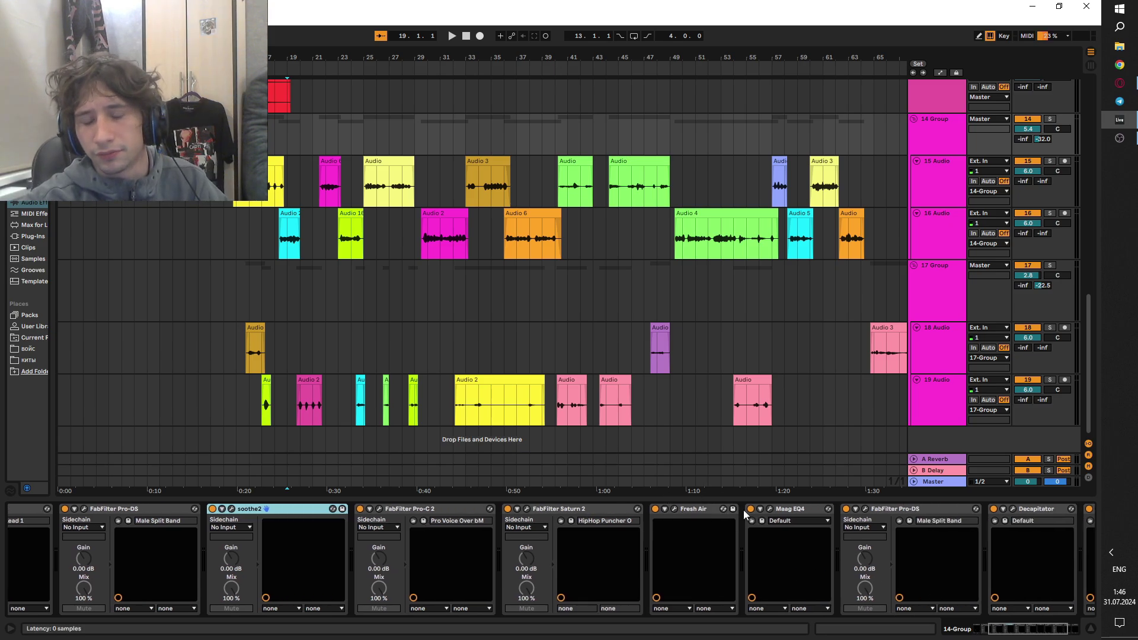
pyautogui.click(675, 508)
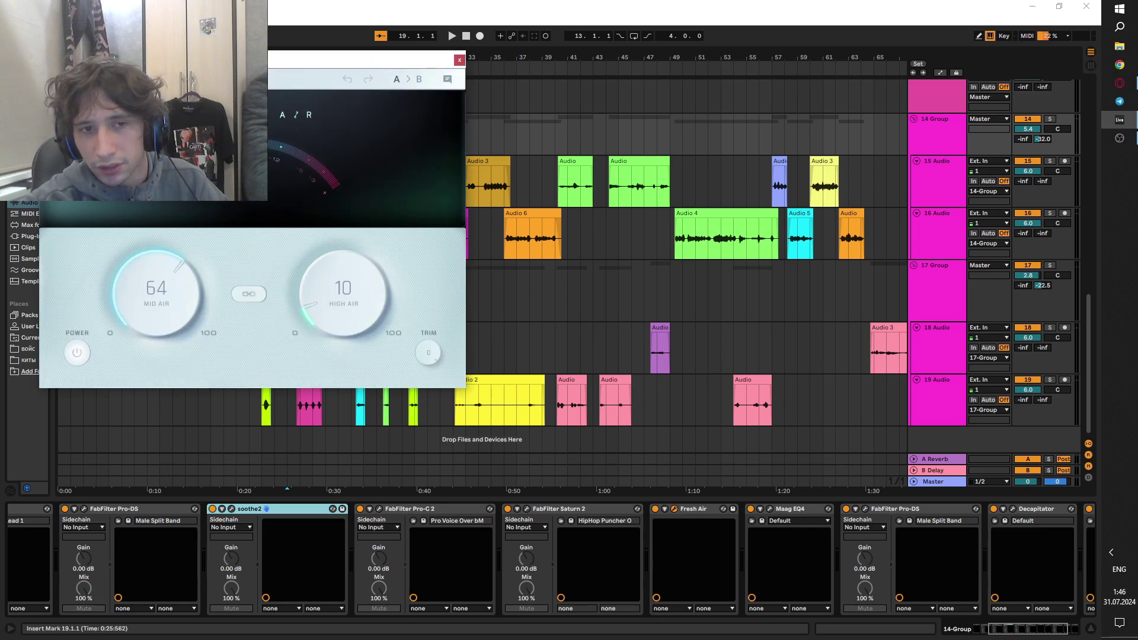
# - Close Fresh Air and move soothe2 on vocal group 14 to between the second FabFilter Pro-DS and Decapitator
pyautogui.click(460, 63)
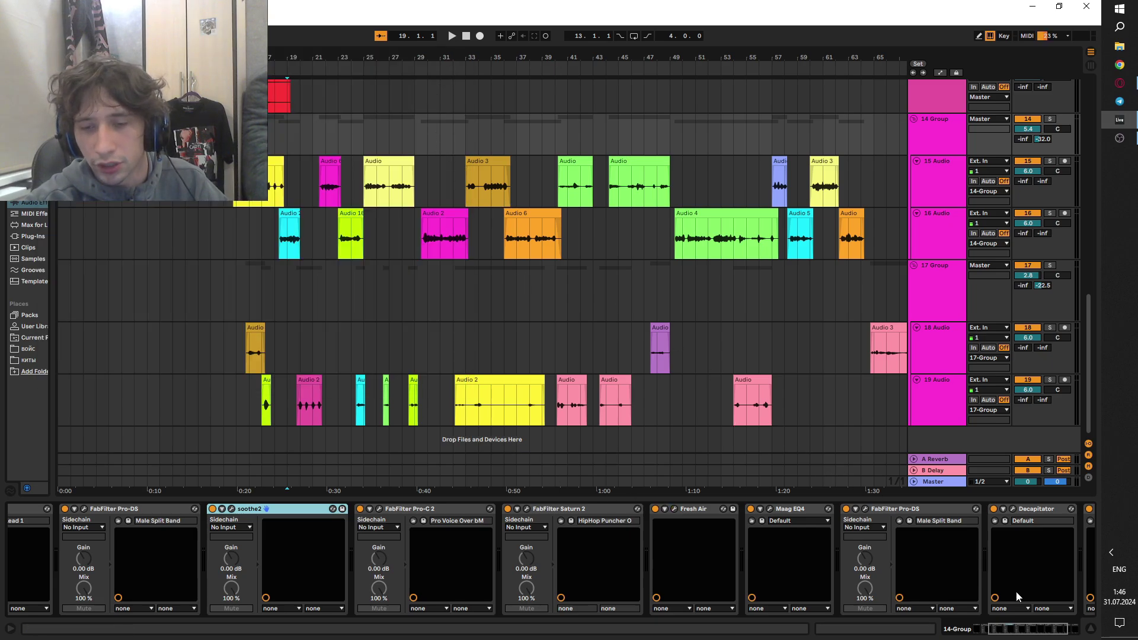
pyautogui.moveTo(1003, 632); pyautogui.dragTo(1020, 634)
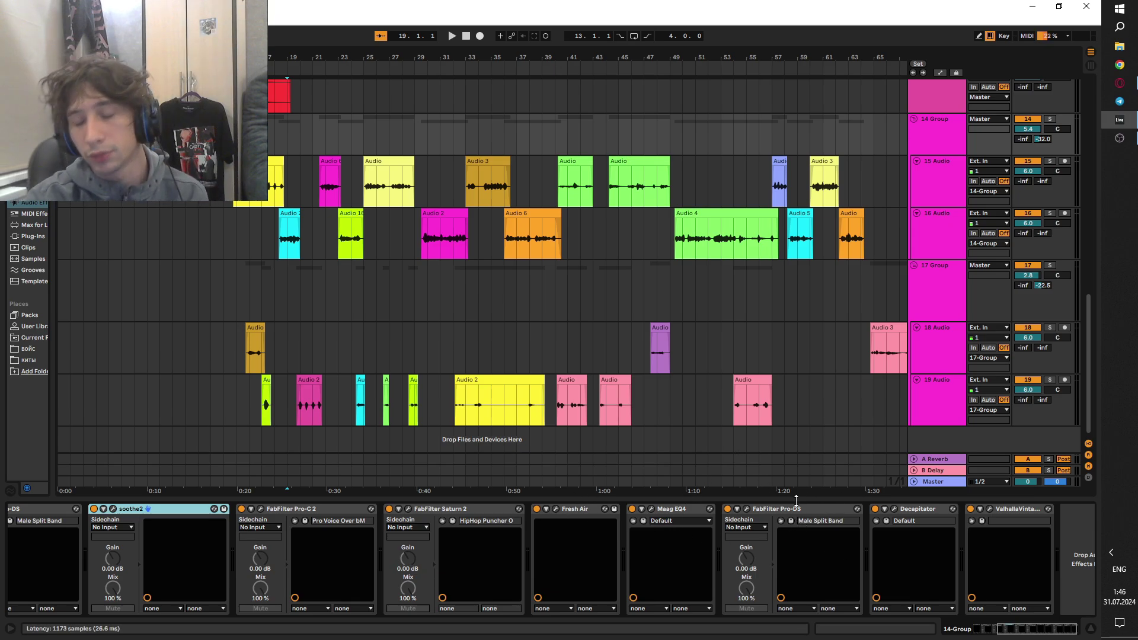
pyautogui.click(1017, 512)
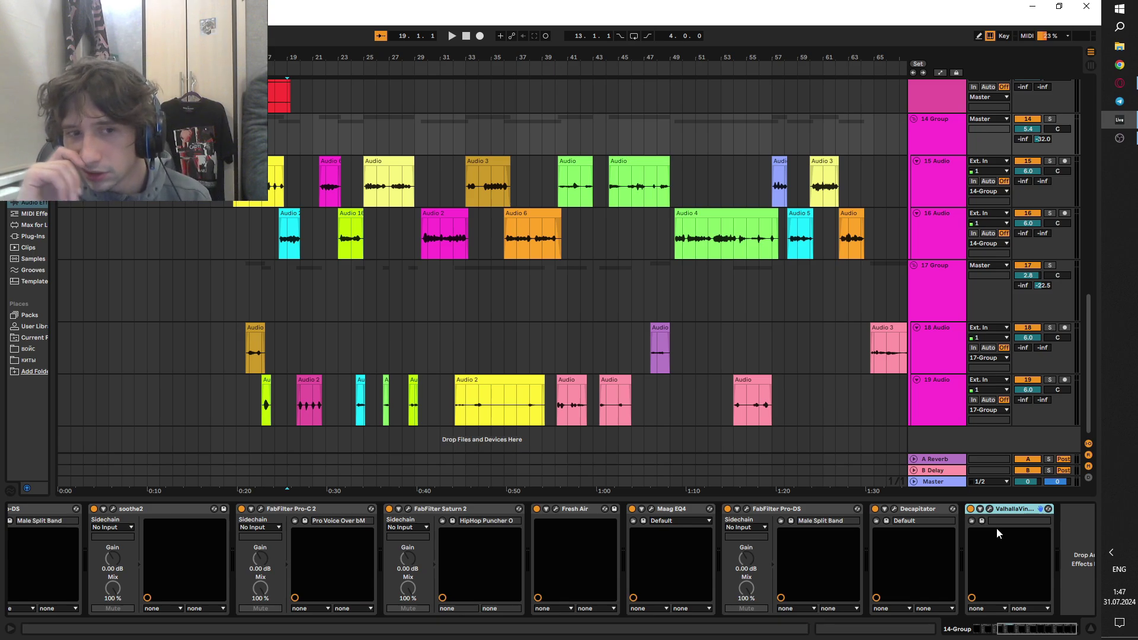
pyautogui.moveTo(997, 528); pyautogui.dragTo(823, 559)
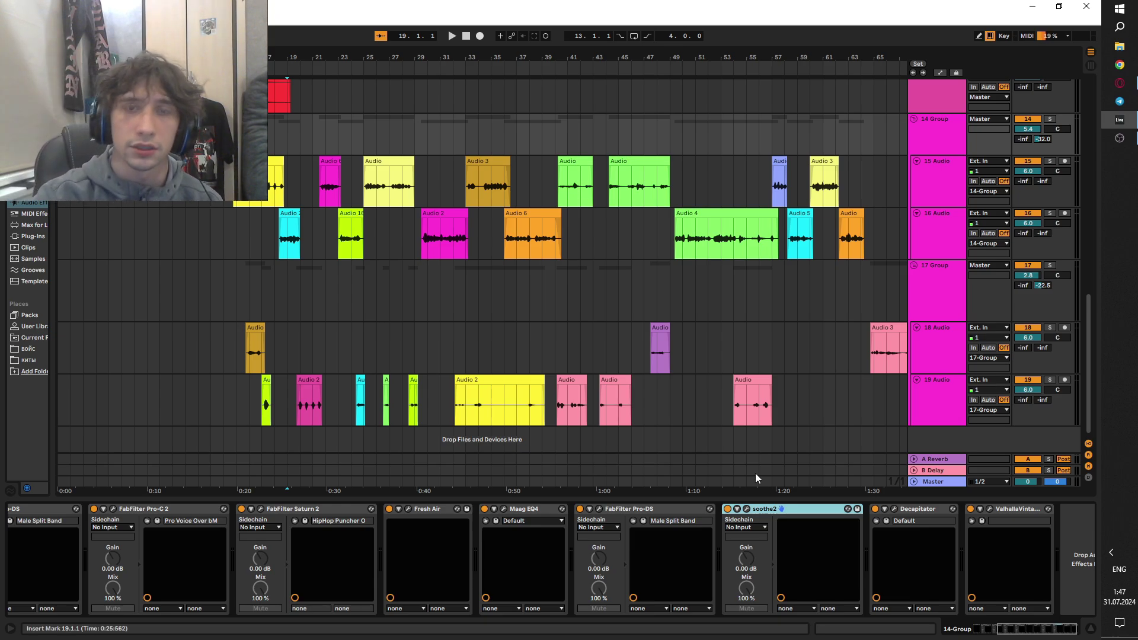
# - Open soothe2 on vocal group 14 to view its vocal harshness curve, close it, and show the effect chain of group 17
pyautogui.click(746, 508)
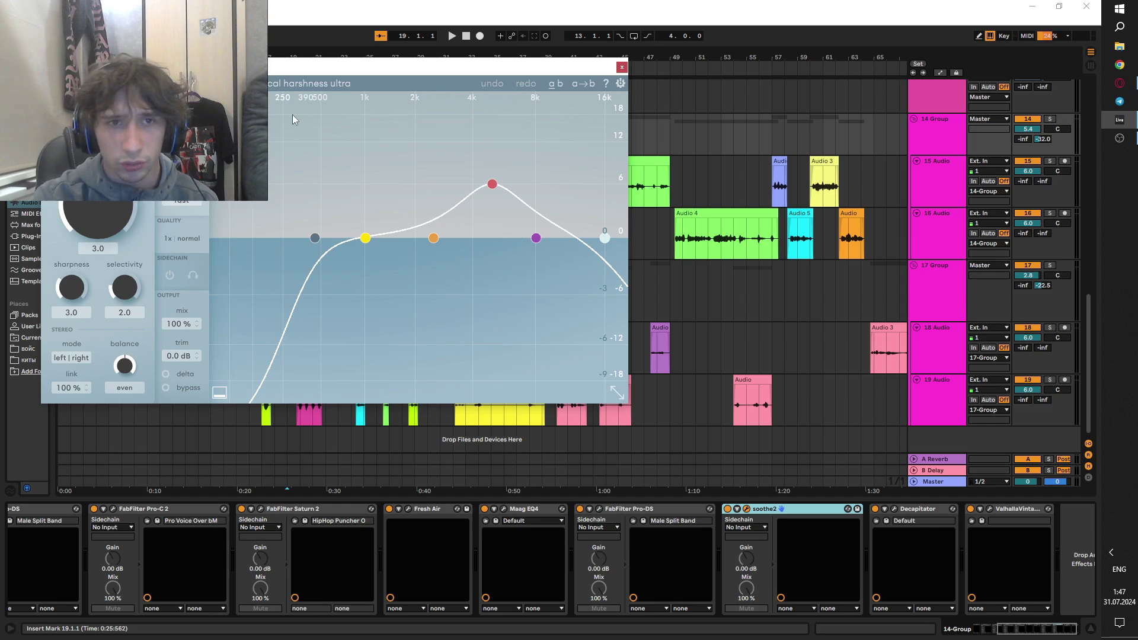
pyautogui.click(620, 68)
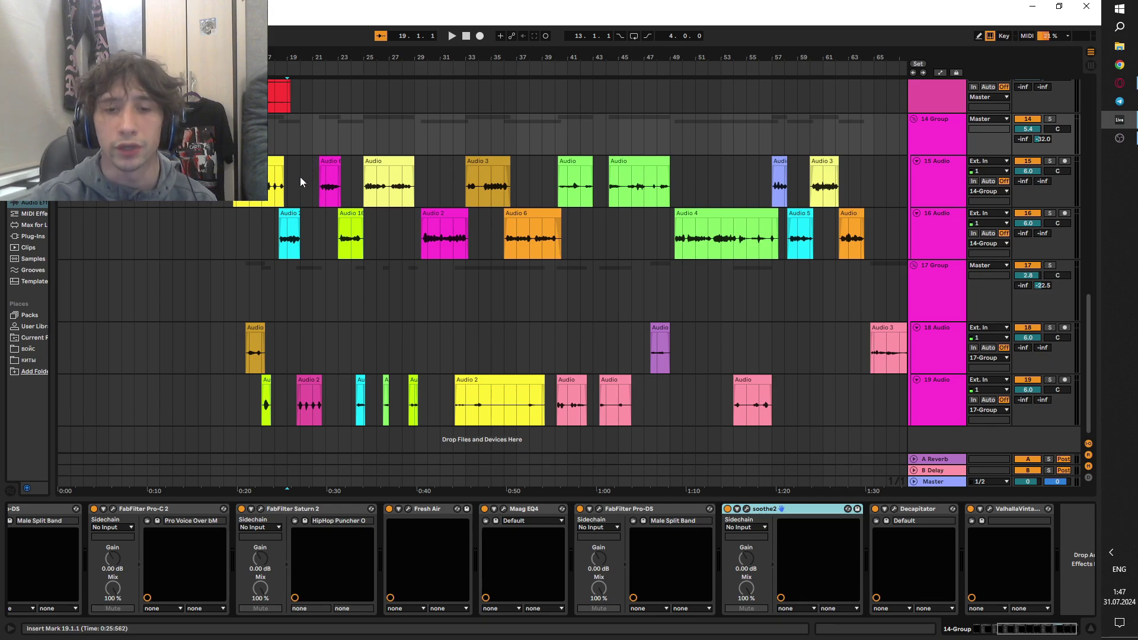
pyautogui.click(465, 292)
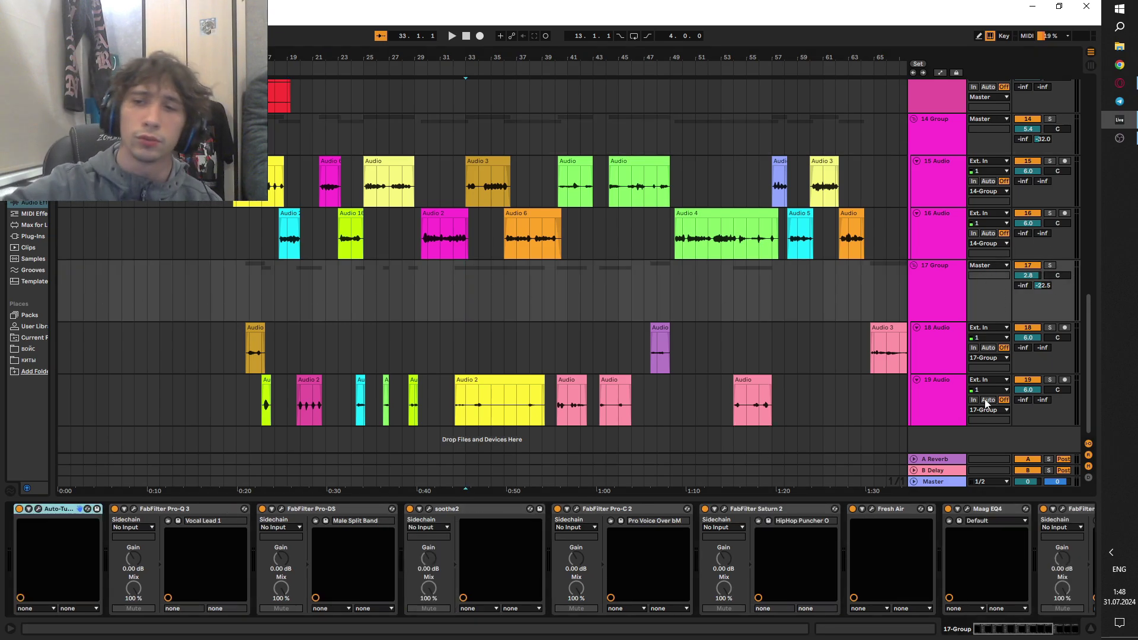
# - Play the song from bar 13 and bring the vocal tracks into view
pyautogui.scroll(5, 297, 341)
pyautogui.scroll(5, 298, 342)
pyautogui.click(213, 248)
pyautogui.press('space')
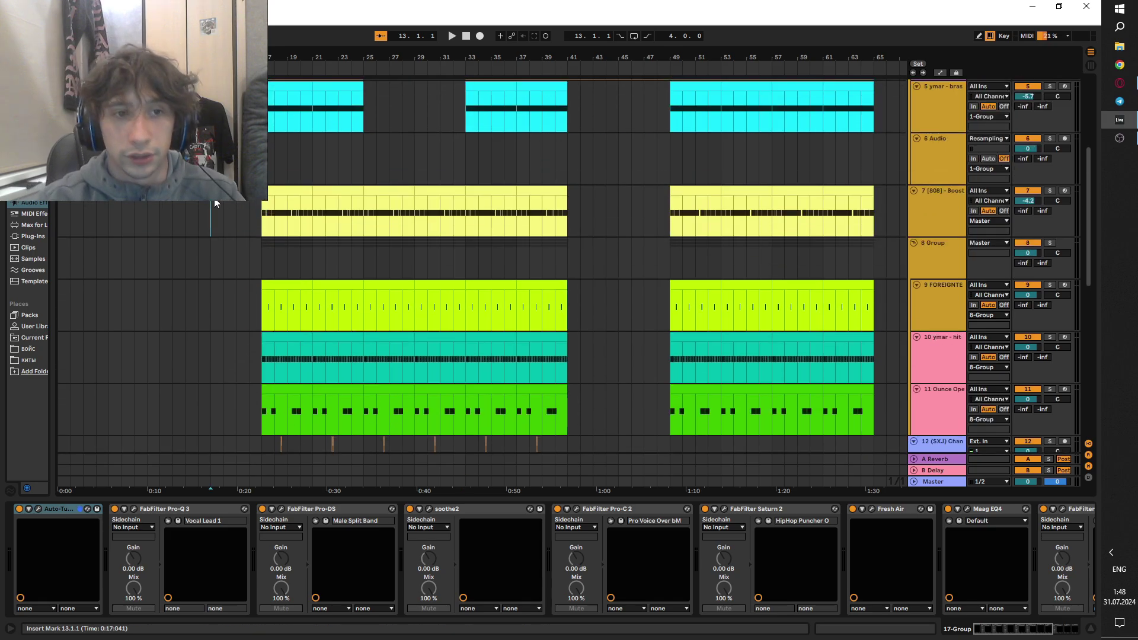
pyautogui.scroll(-8, 275, 216)
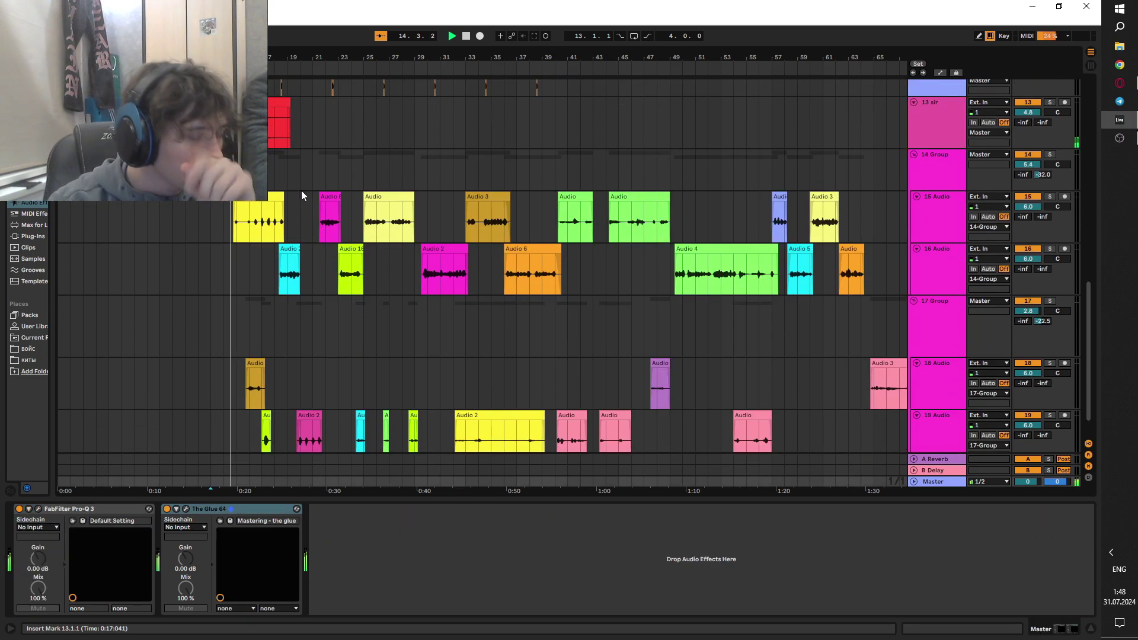
pyautogui.scroll(-1, 293, 204)
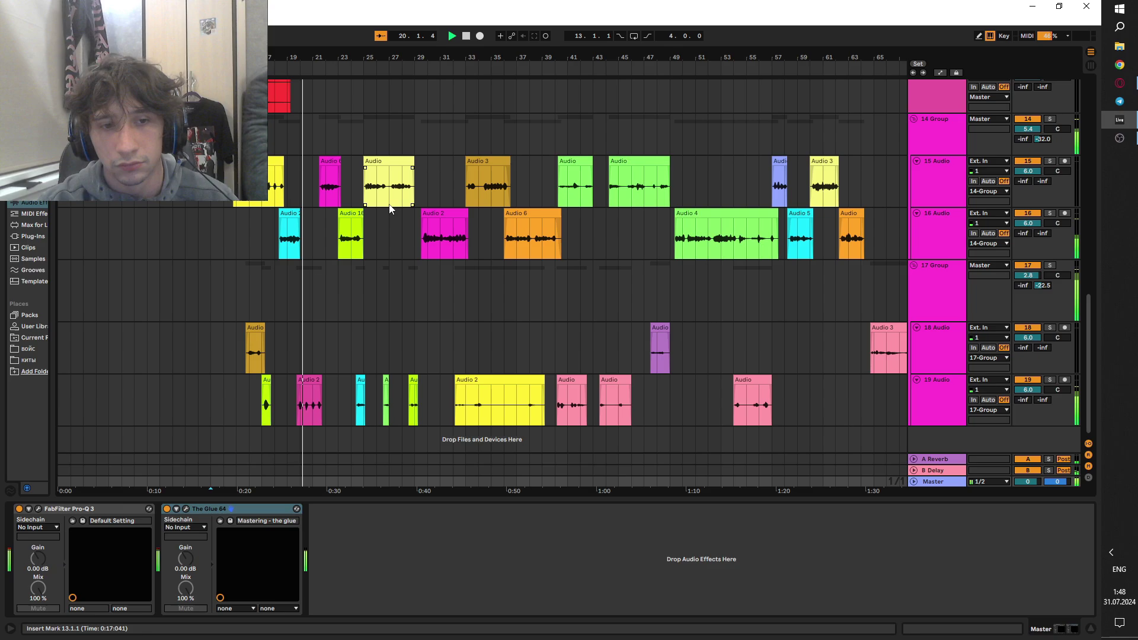
# - Move soothe2 on vocal group 14 to between Maag EQ4 and the second FabFilter Pro-DS during playback
pyautogui.click(450, 134)
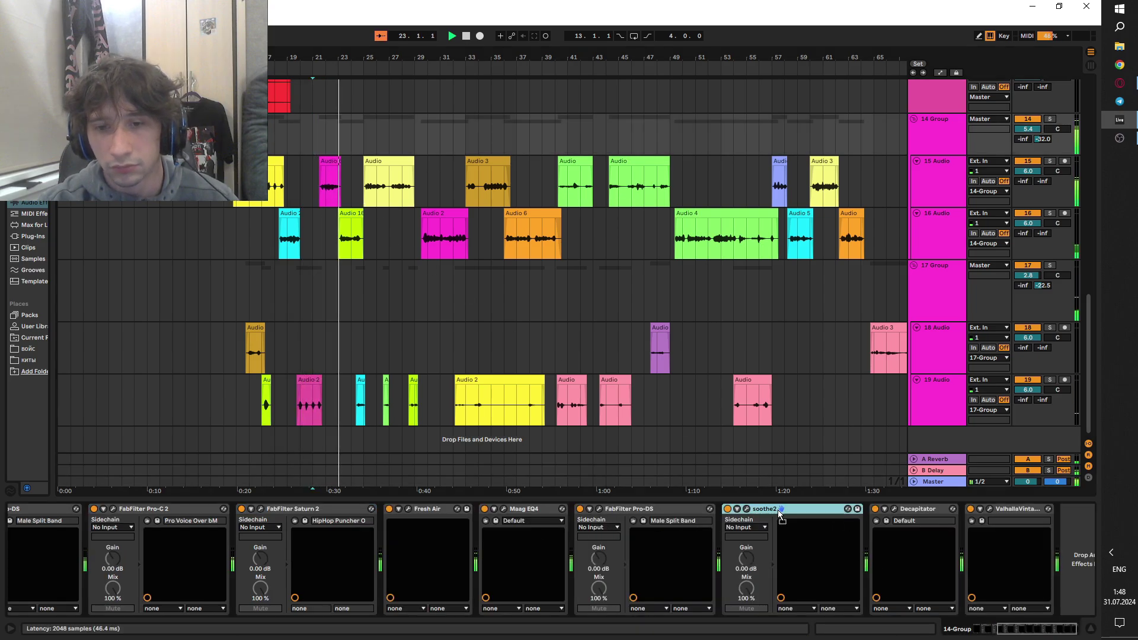
pyautogui.click(737, 511)
pyautogui.moveTo(736, 511); pyautogui.dragTo(587, 511)
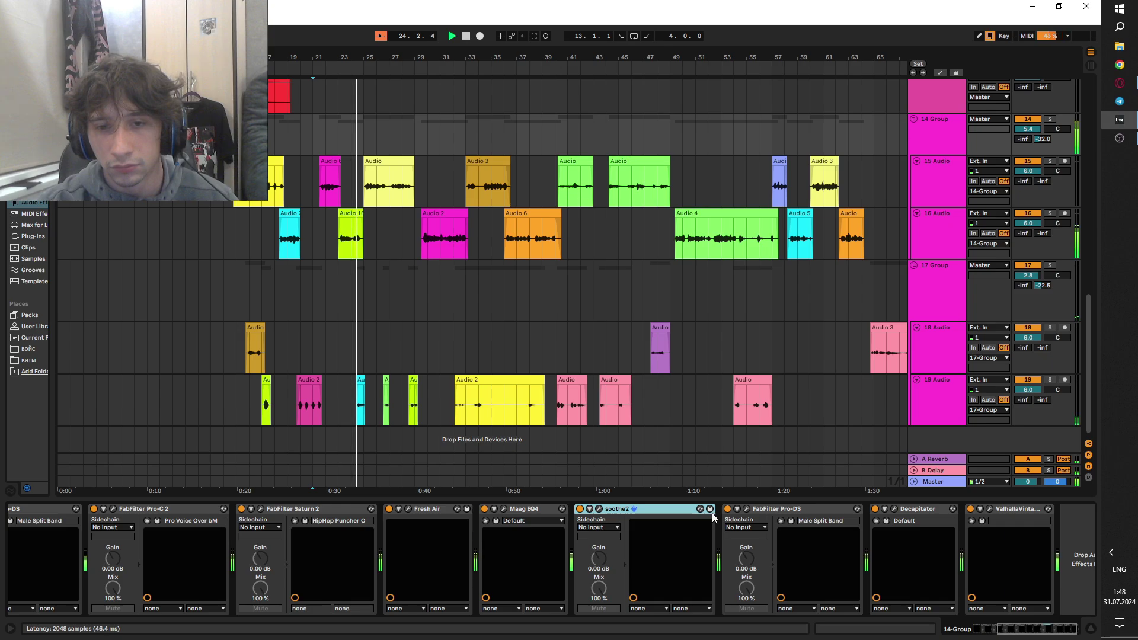
# - Raise the 650 Hz band gain in Maag EQ4 on vocal group 14 during playback, and close the plug-in window
pyautogui.click(504, 508)
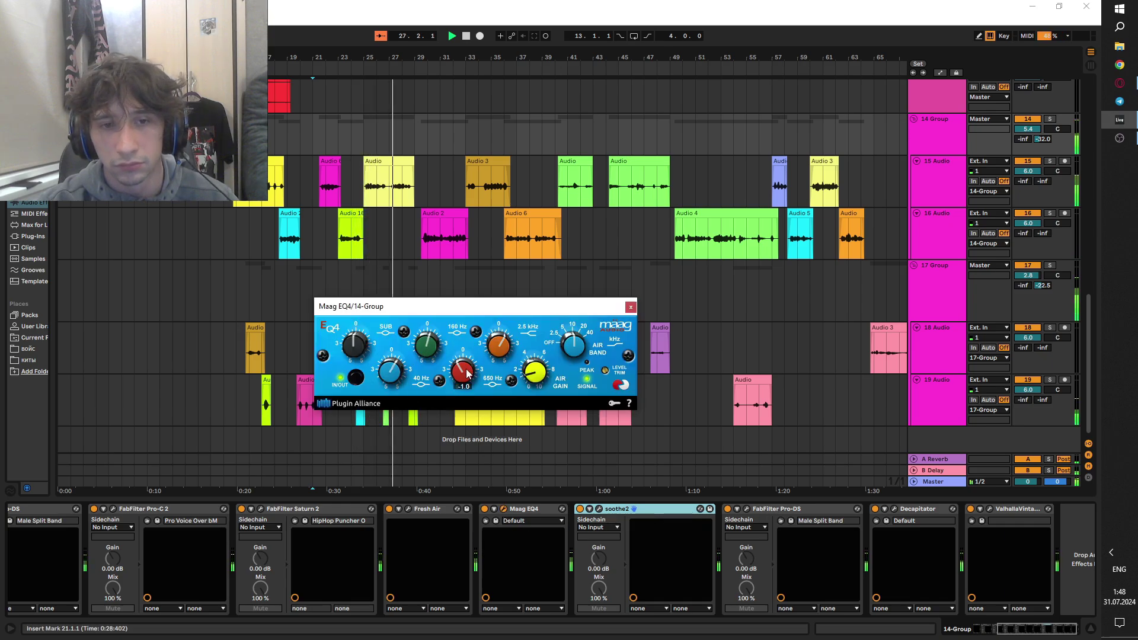
pyautogui.moveTo(467, 372); pyautogui.dragTo(469, 361)
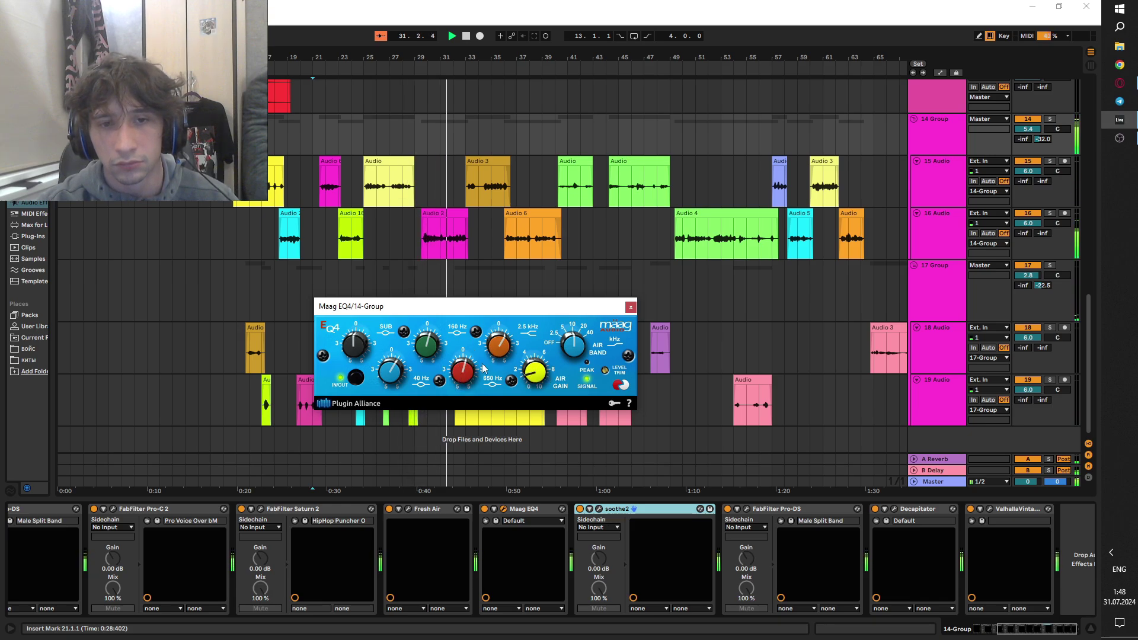
pyautogui.moveTo(463, 371)
pyautogui.mouseDown()
pyautogui.moveTo(460, 396)
pyautogui.moveTo(465, 359)
pyautogui.mouseUp()
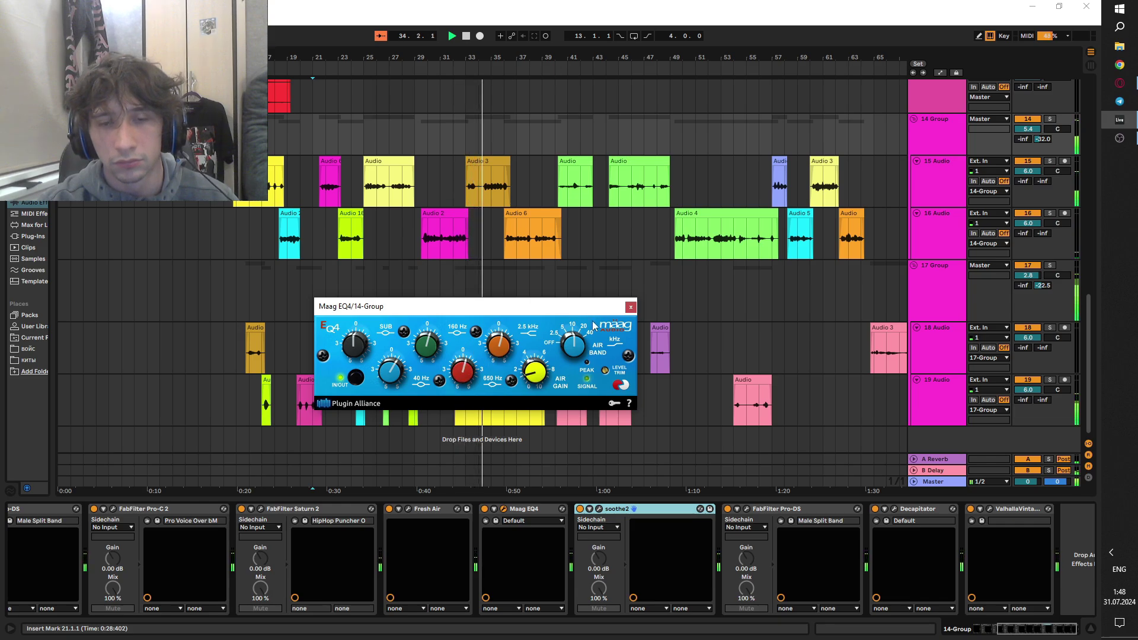
pyautogui.click(630, 306)
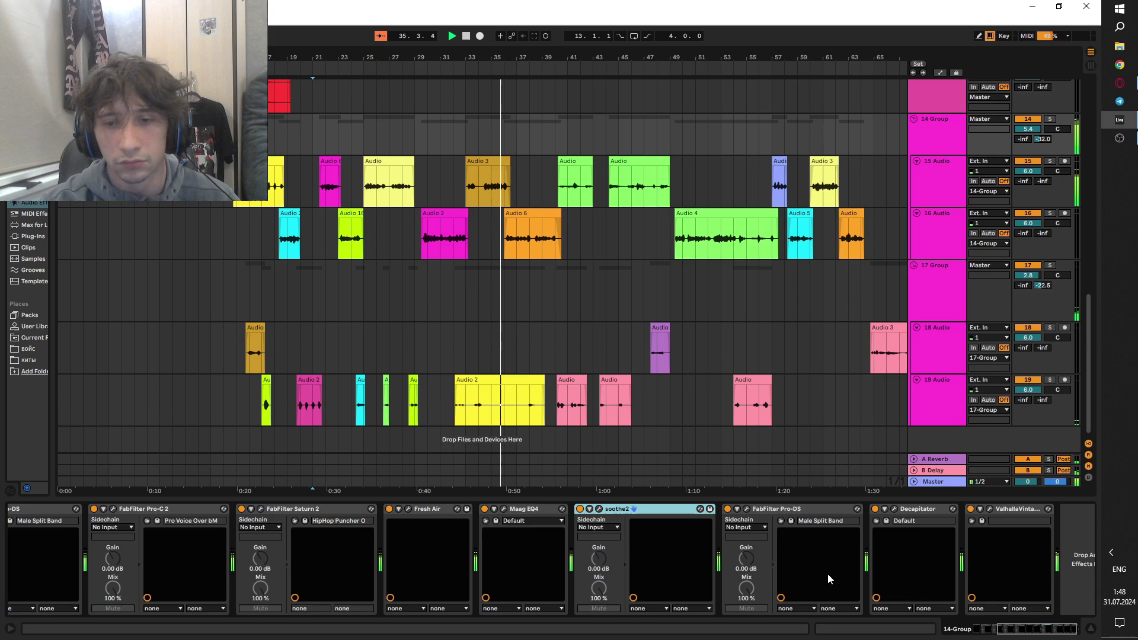
pyautogui.hscroll(-5, 788, 596)
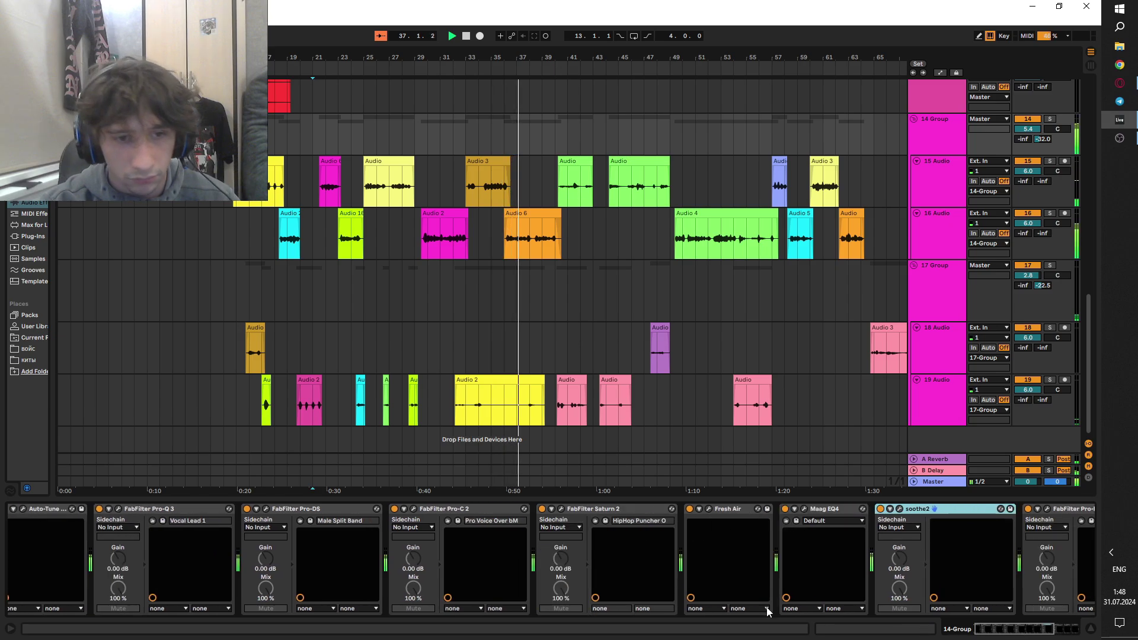
pyautogui.hscroll(-1, 767, 611)
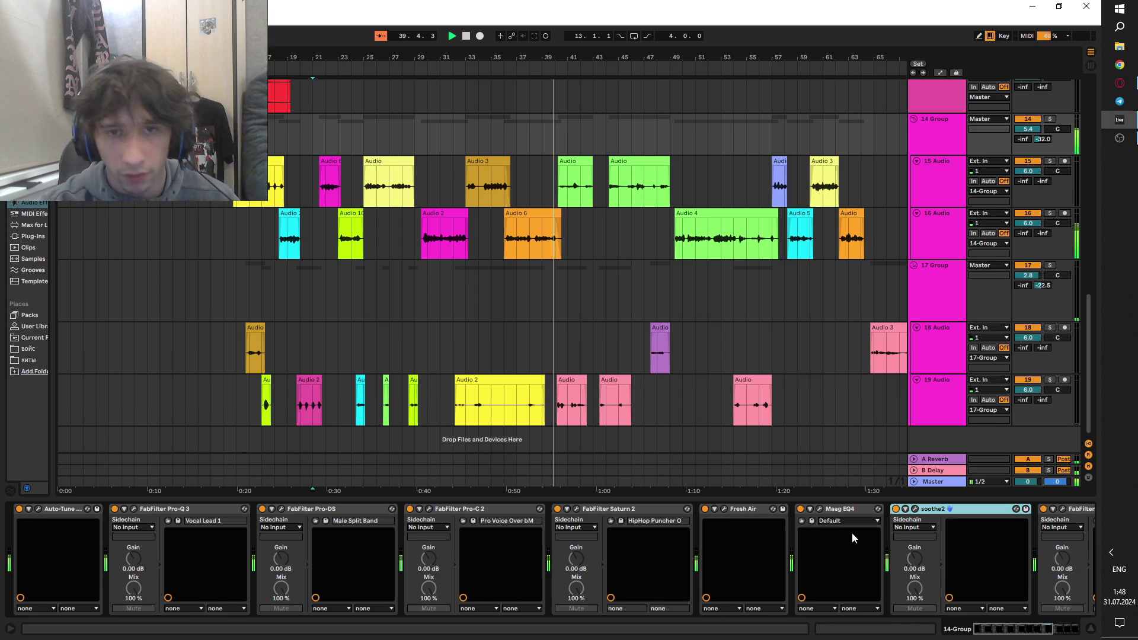
# - Zoom out the timeline and look over the whole arrangement, from the beat tracks to the vocal clips
pyautogui.moveTo(573, 55); pyautogui.dragTo(574, 41)
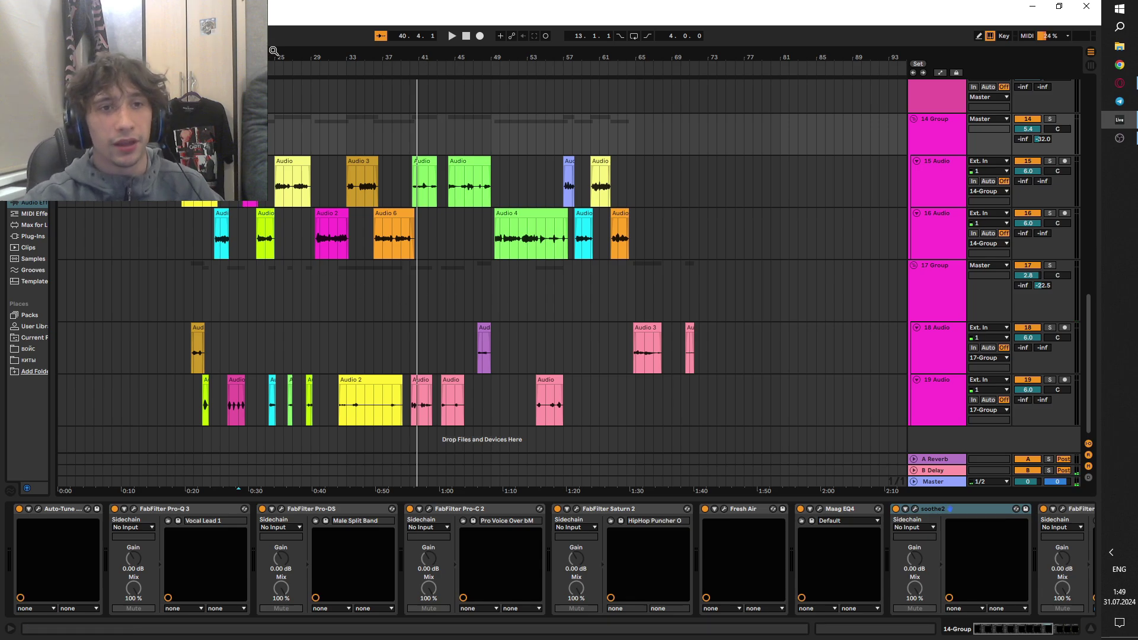
pyautogui.scroll(5, 263, 216)
pyautogui.scroll(5, 263, 216)
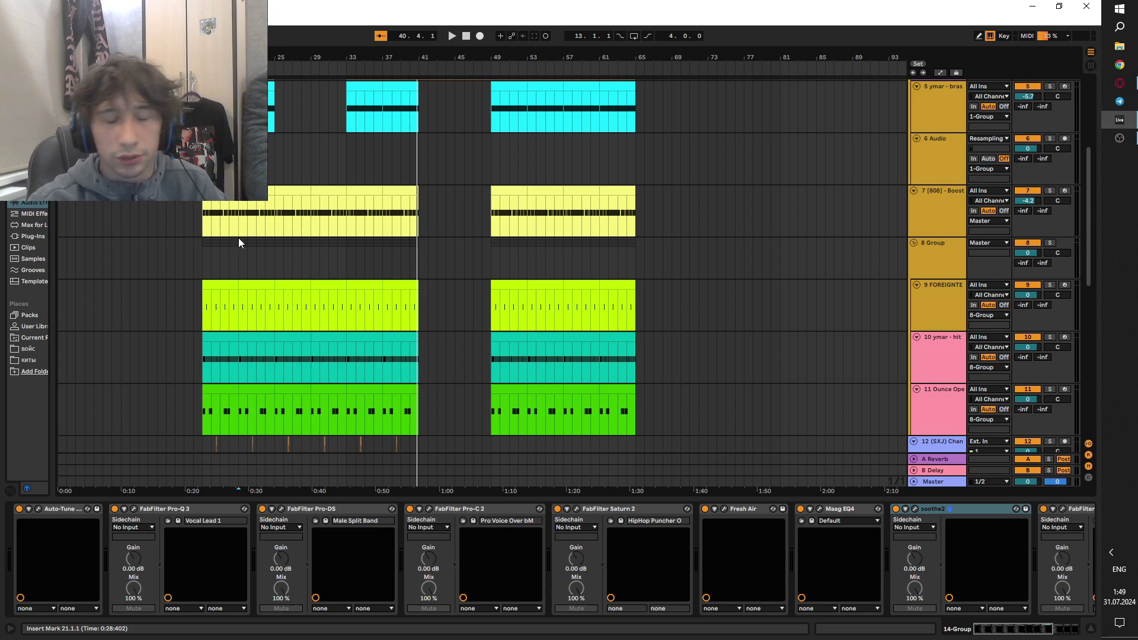
pyautogui.scroll(3, 238, 240)
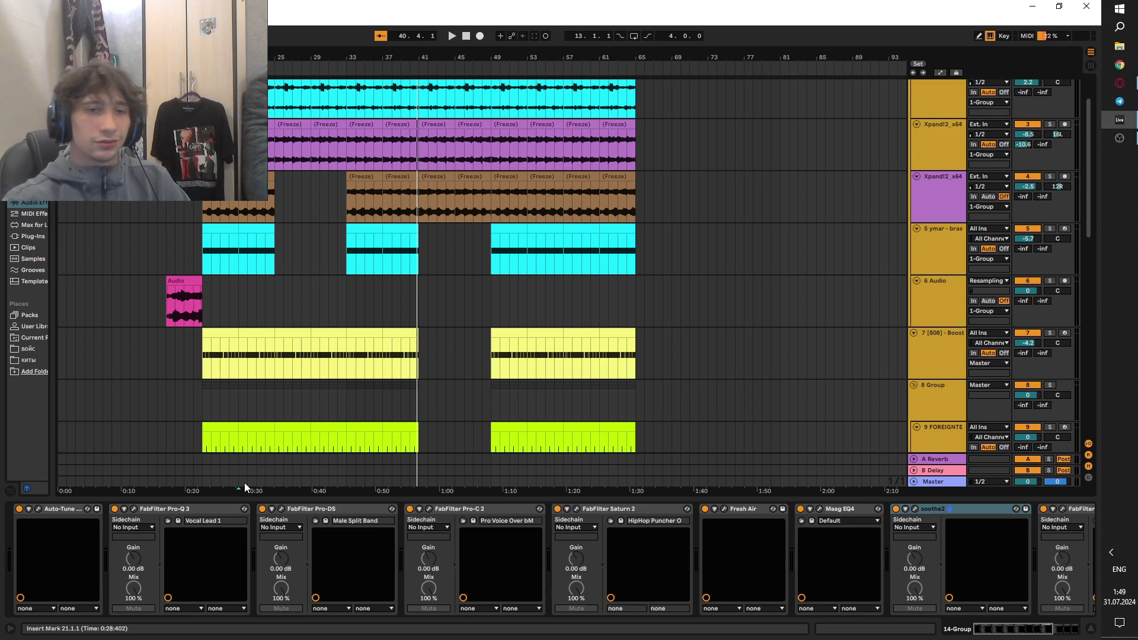
pyautogui.scroll(-2, 333, 425)
pyautogui.scroll(-8, 322, 403)
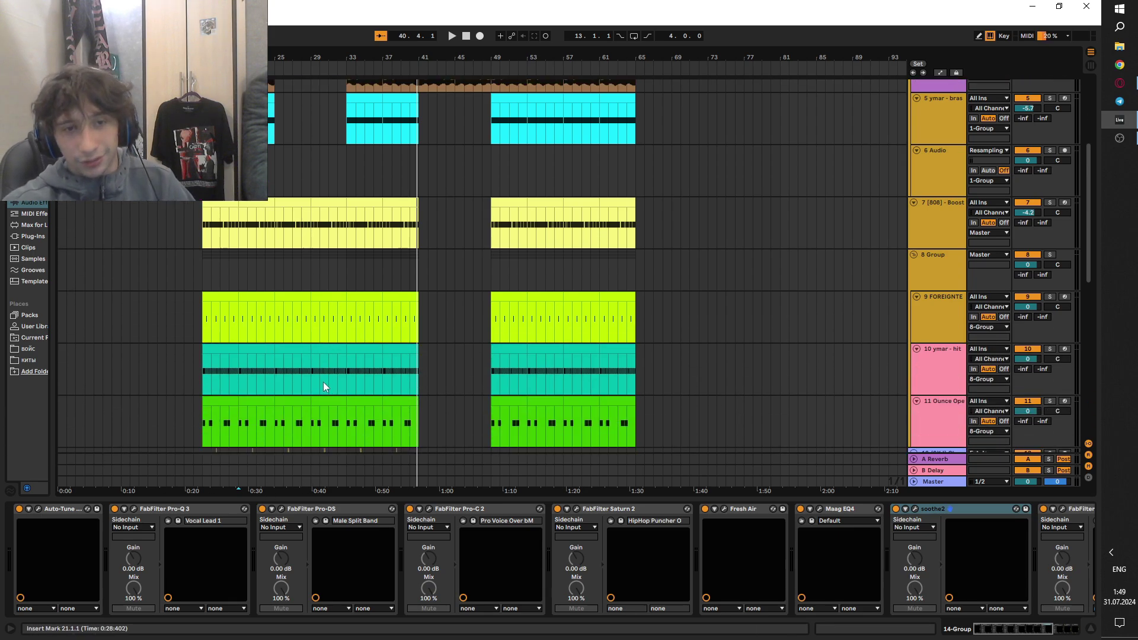
pyautogui.scroll(8, 289, 410)
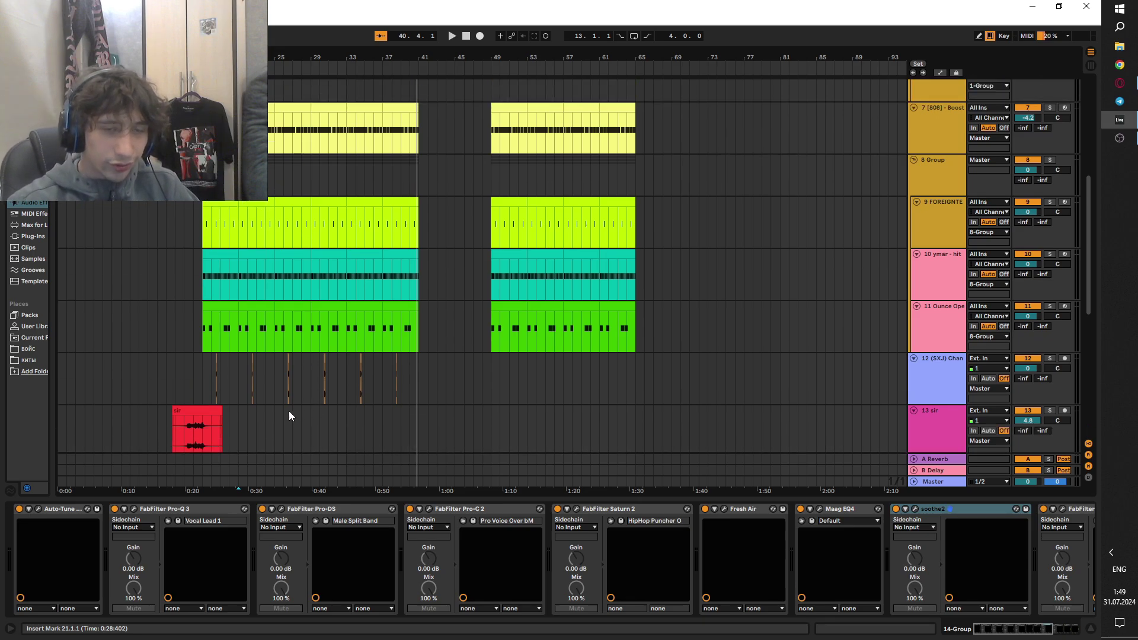
pyautogui.scroll(5, 289, 411)
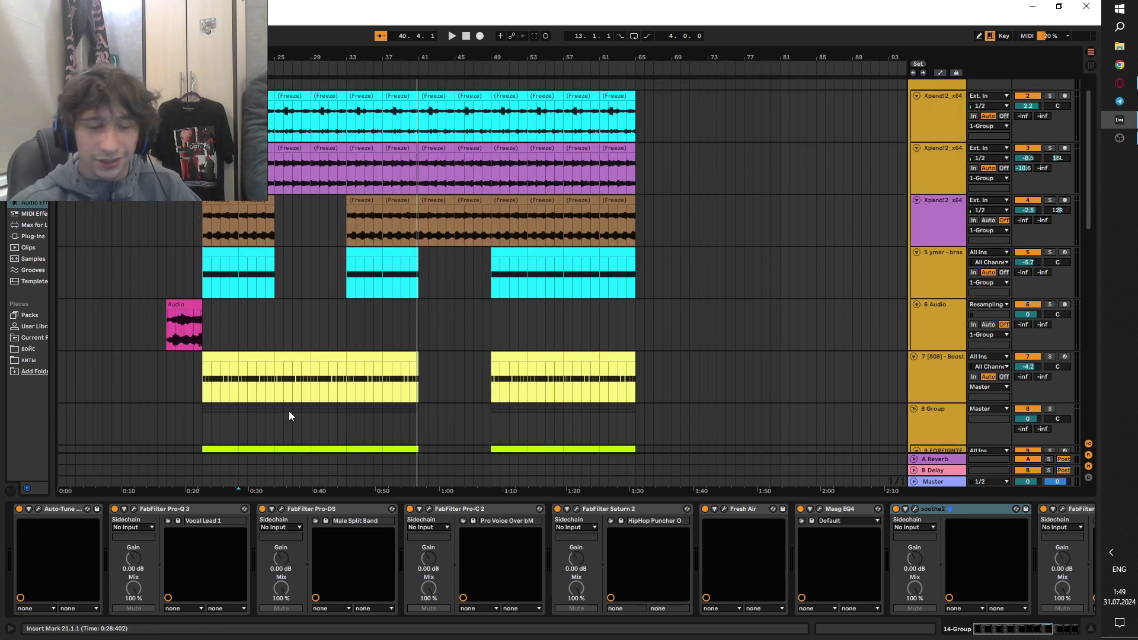
pyautogui.scroll(-20, 698, 454)
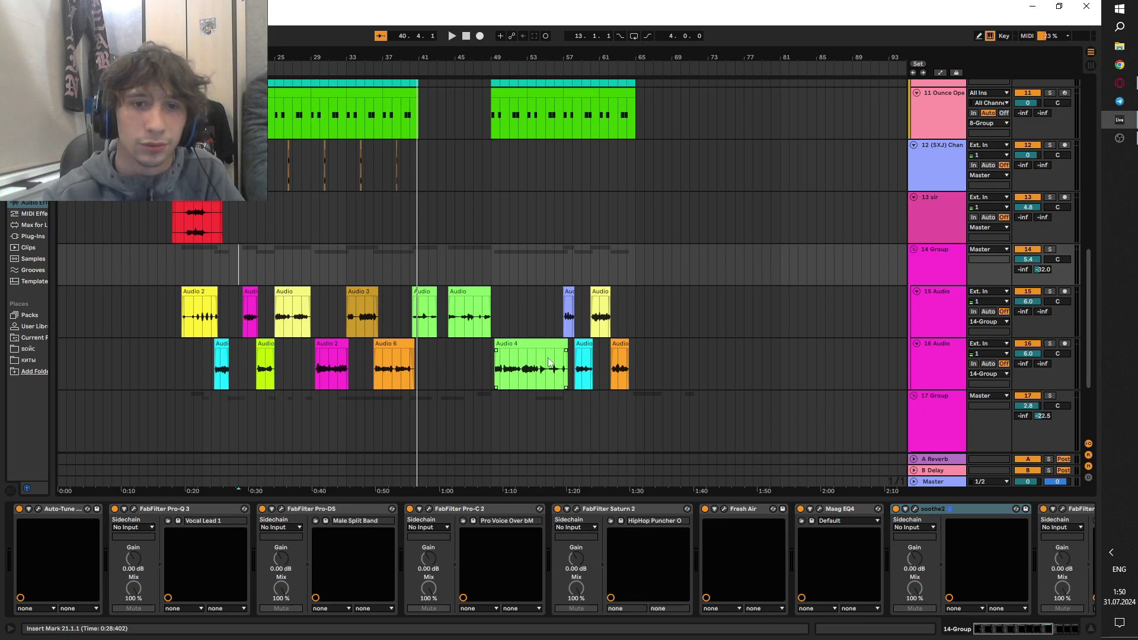
# - Return to the beat tracks and show the devices on track 5, ymar - brass, with the insert marker at bar 14
pyautogui.scroll(3, 531, 355)
pyautogui.scroll(8, 531, 354)
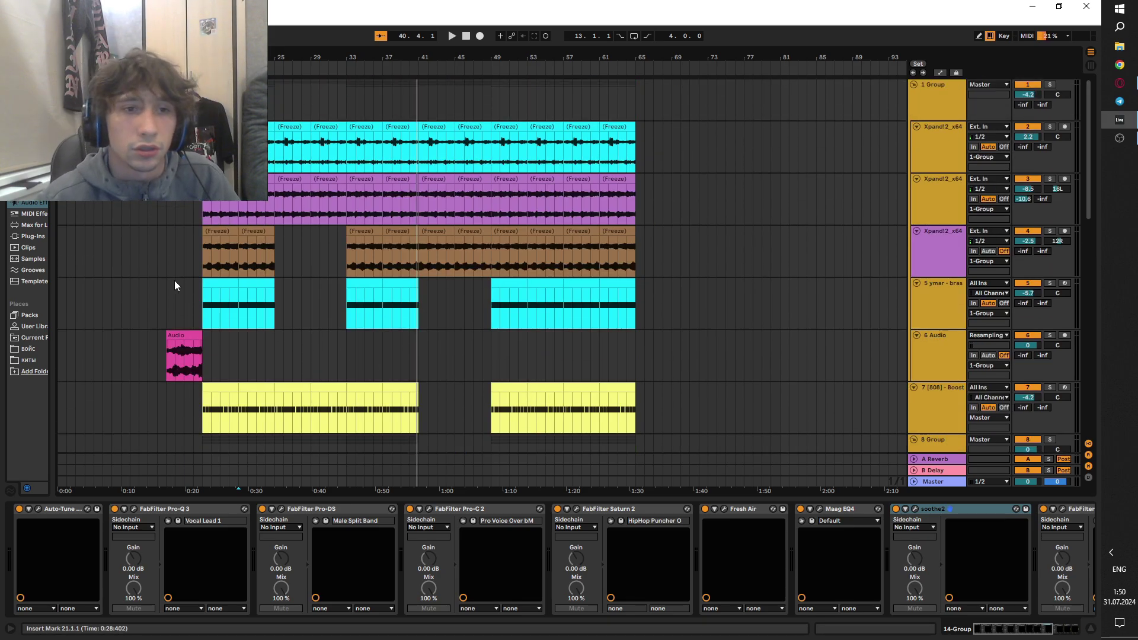
pyautogui.click(357, 309)
pyautogui.scroll(-3, 724, 382)
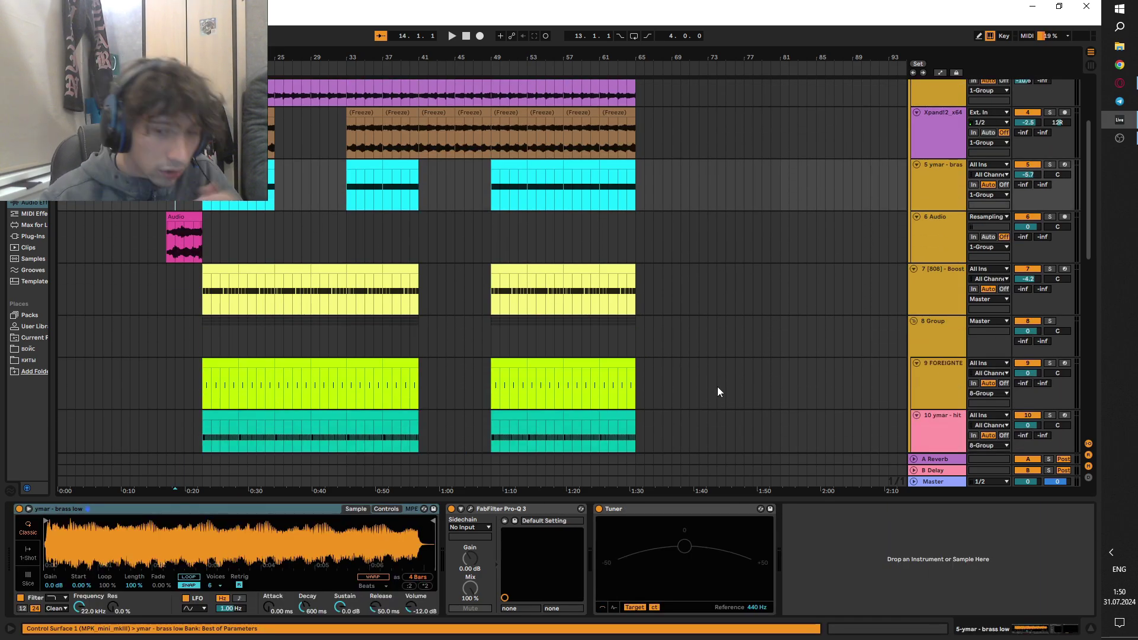